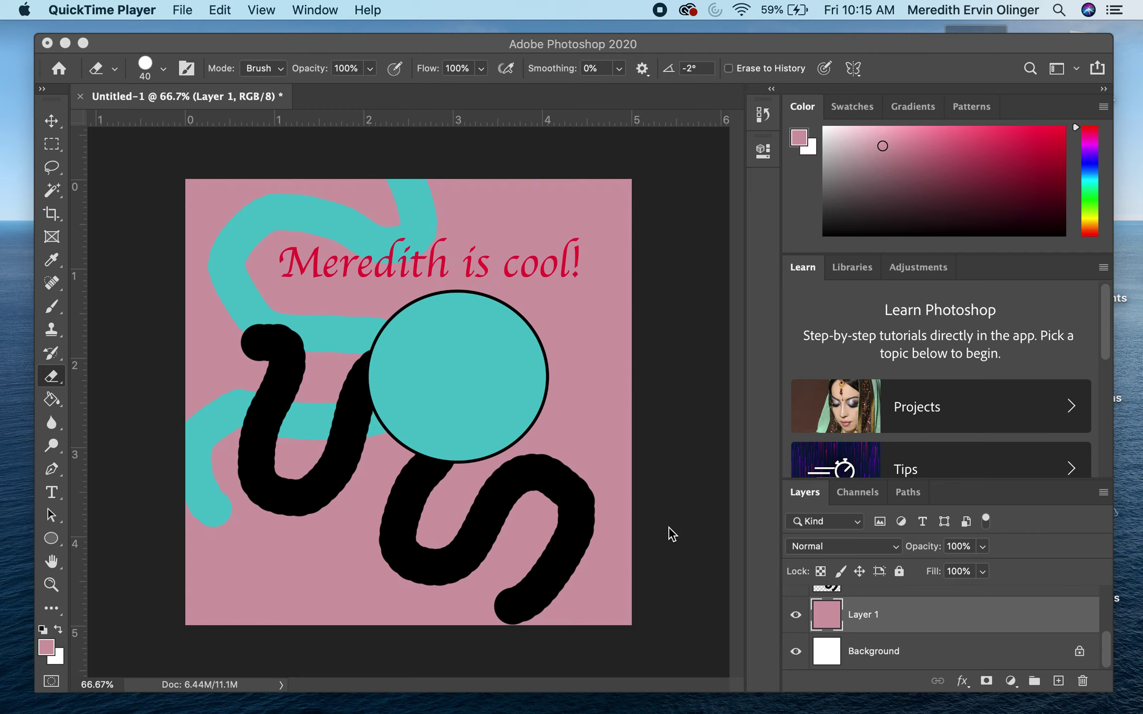
pyautogui.scroll(1, 856, 618)
pyautogui.scroll(-1, 856, 618)
pyautogui.scroll(3, 904, 591)
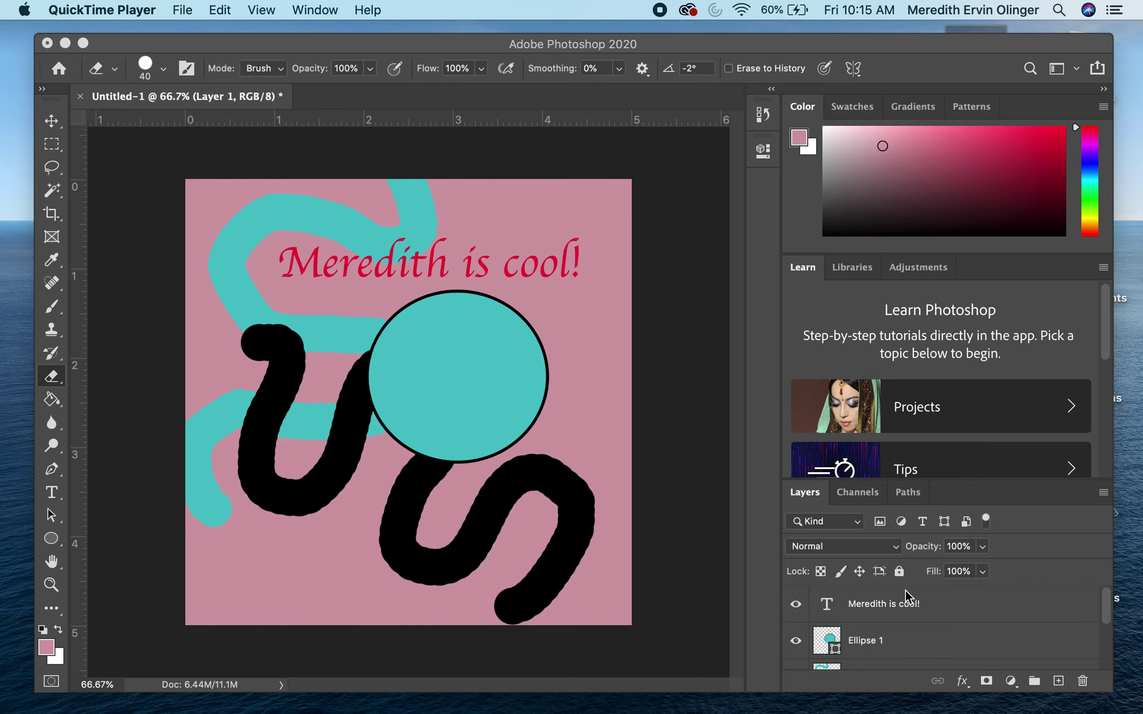
pyautogui.scroll(-3, 905, 591)
pyautogui.scroll(1, 905, 592)
# Select the blue squiggle layer and bring up the Edit menu
pyautogui.click(907, 625)
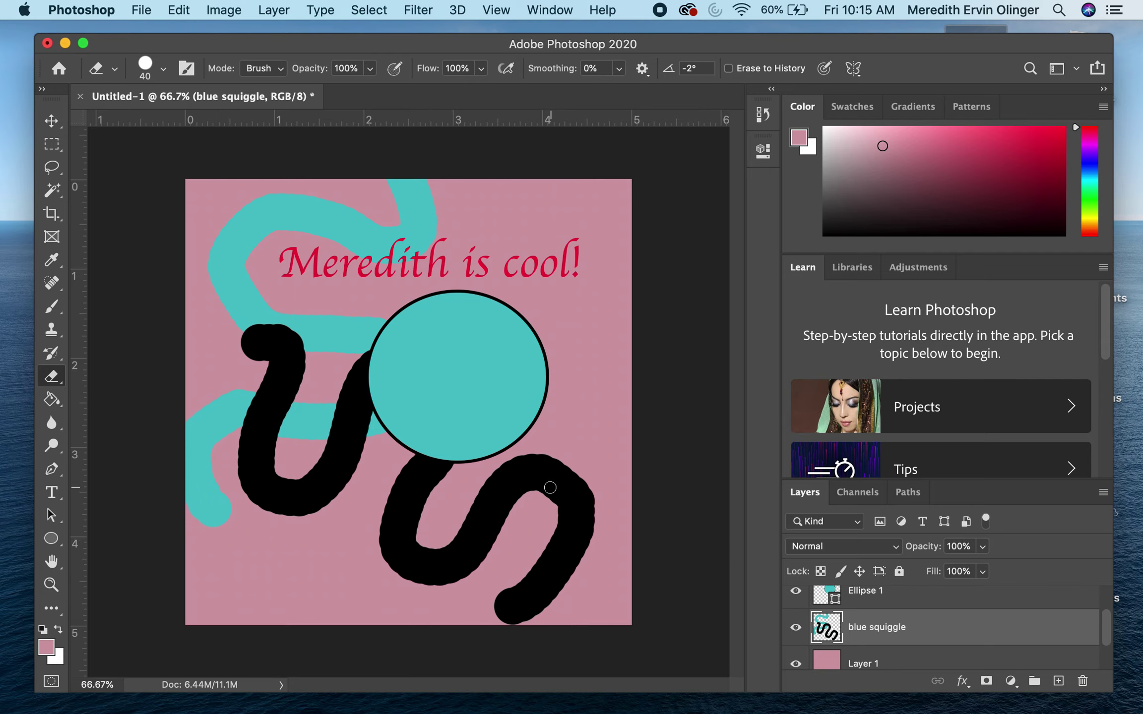
pyautogui.click(179, 12)
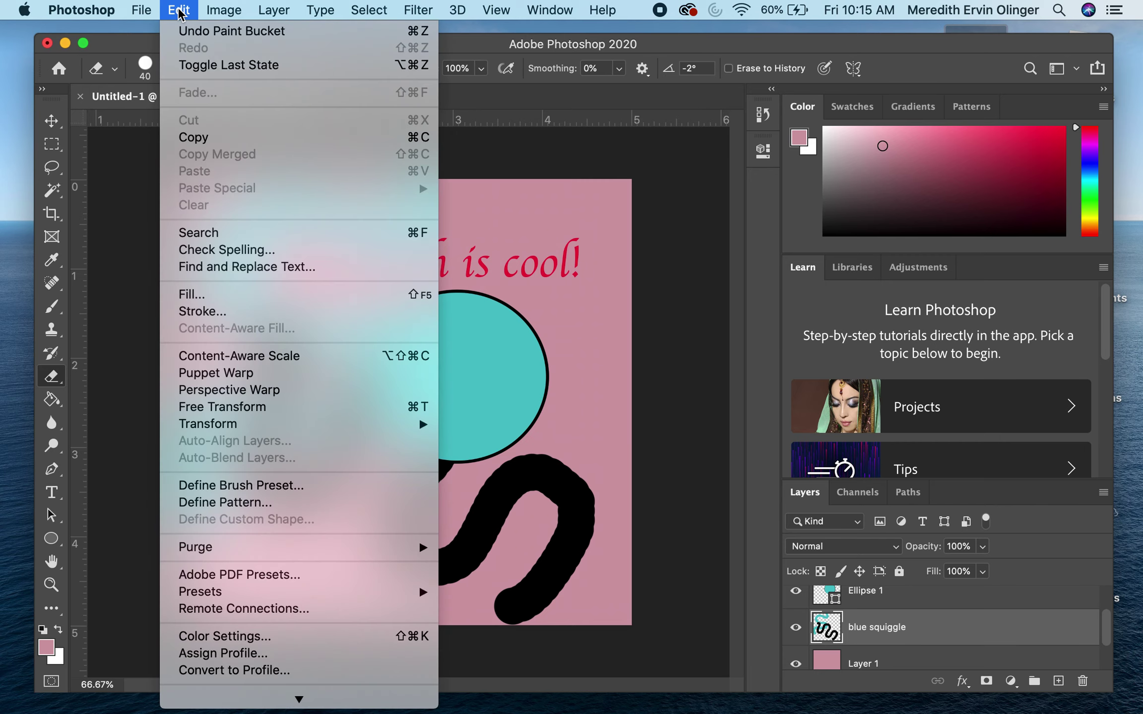
pyautogui.moveTo(207, 424)
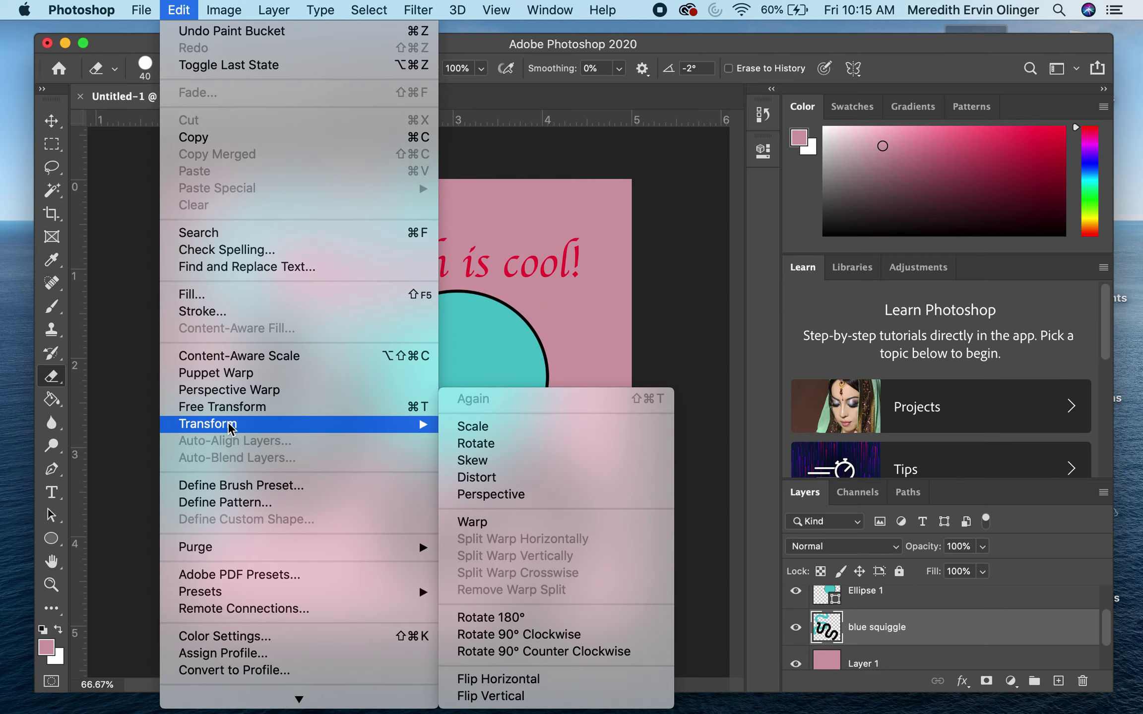
# Scale the blue squiggle layer down to about 52% and commit the transform
pyautogui.click(469, 427)
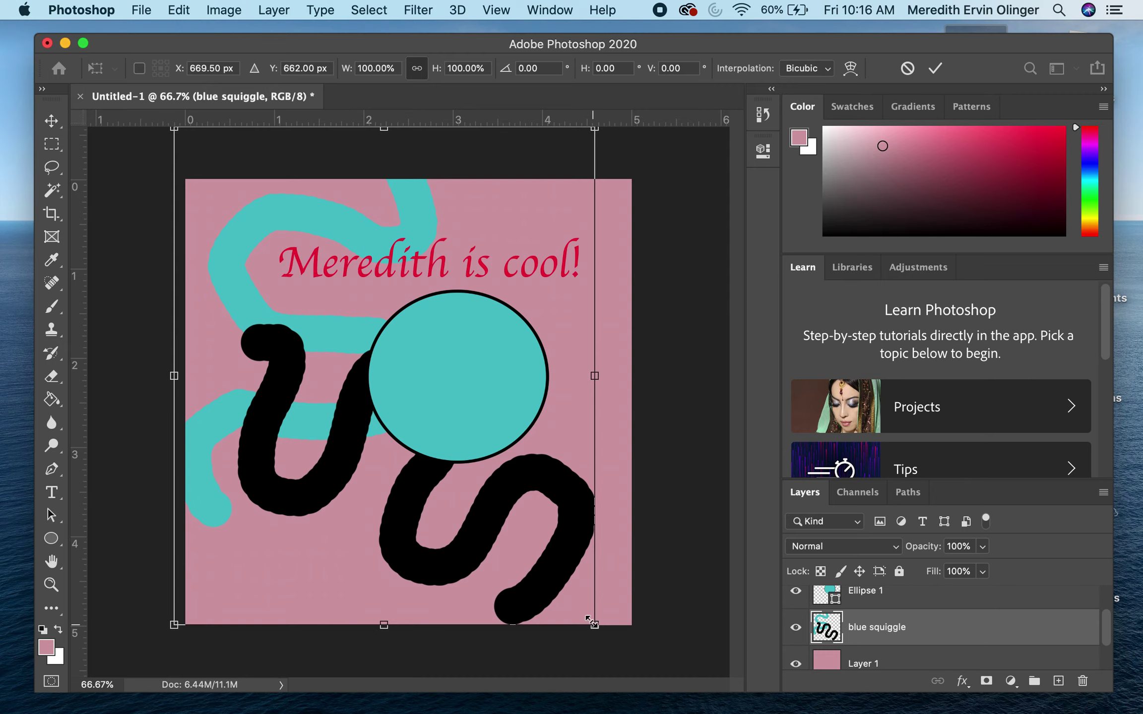
pyautogui.moveTo(594, 626); pyautogui.dragTo(445, 498)
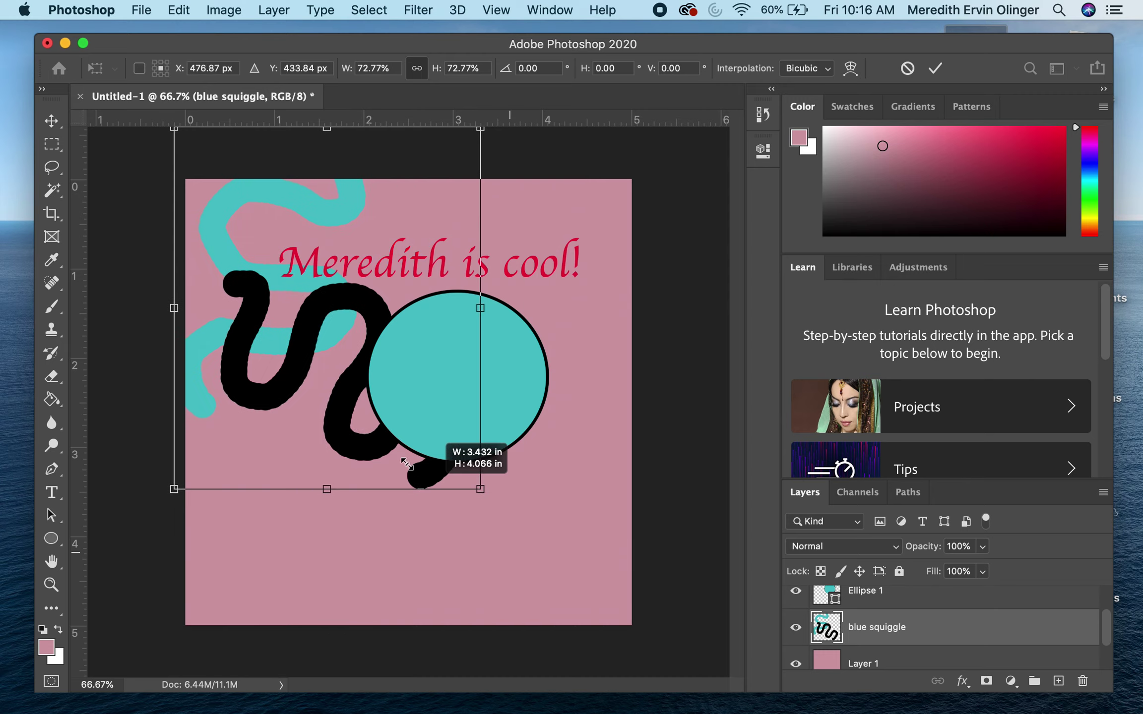
pyautogui.moveTo(445, 498)
pyautogui.mouseDown()
pyautogui.moveTo(342, 401)
pyautogui.moveTo(665, 633)
pyautogui.moveTo(750, 617)
pyautogui.moveTo(795, 678)
pyautogui.moveTo(684, 694)
pyautogui.moveTo(568, 531)
pyautogui.moveTo(500, 480)
pyautogui.moveTo(459, 378)
pyautogui.moveTo(352, 320)
pyautogui.moveTo(340, 401)
pyautogui.moveTo(355, 413)
pyautogui.mouseUp()
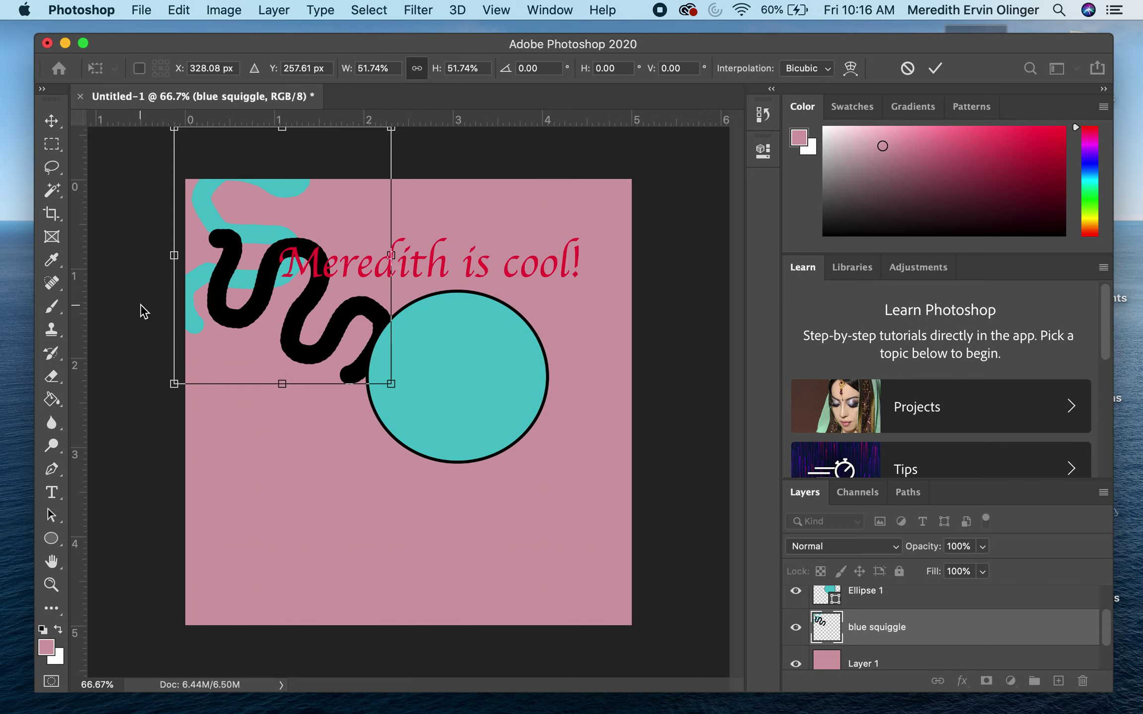
pyautogui.click(54, 126)
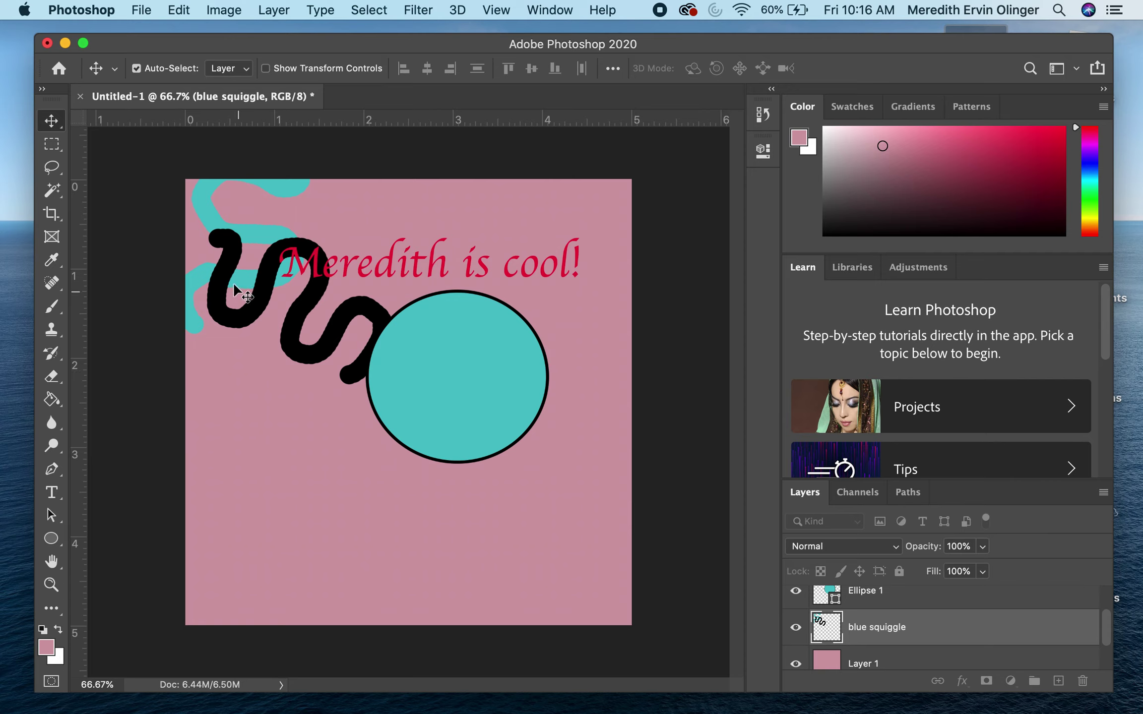
# Move the squiggles to the poster's lower left and duplicate the squiggle layer
pyautogui.moveTo(238, 284)
pyautogui.mouseDown()
pyautogui.moveTo(257, 454)
pyautogui.moveTo(355, 494)
pyautogui.moveTo(349, 435)
pyautogui.moveTo(220, 461)
pyautogui.moveTo(275, 316)
pyautogui.moveTo(224, 284)
pyautogui.moveTo(240, 334)
pyautogui.moveTo(248, 296)
pyautogui.moveTo(262, 318)
pyautogui.moveTo(255, 366)
pyautogui.moveTo(274, 496)
pyautogui.moveTo(259, 497)
pyautogui.mouseUp()
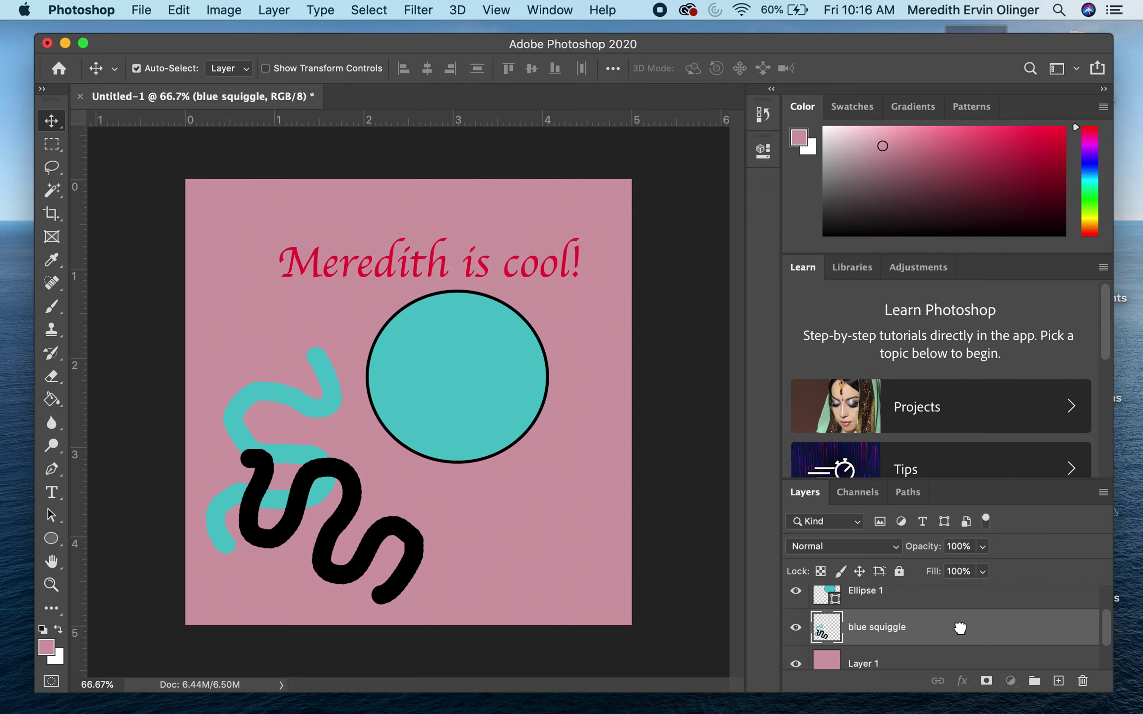
pyautogui.moveTo(947, 634); pyautogui.dragTo(1058, 681)
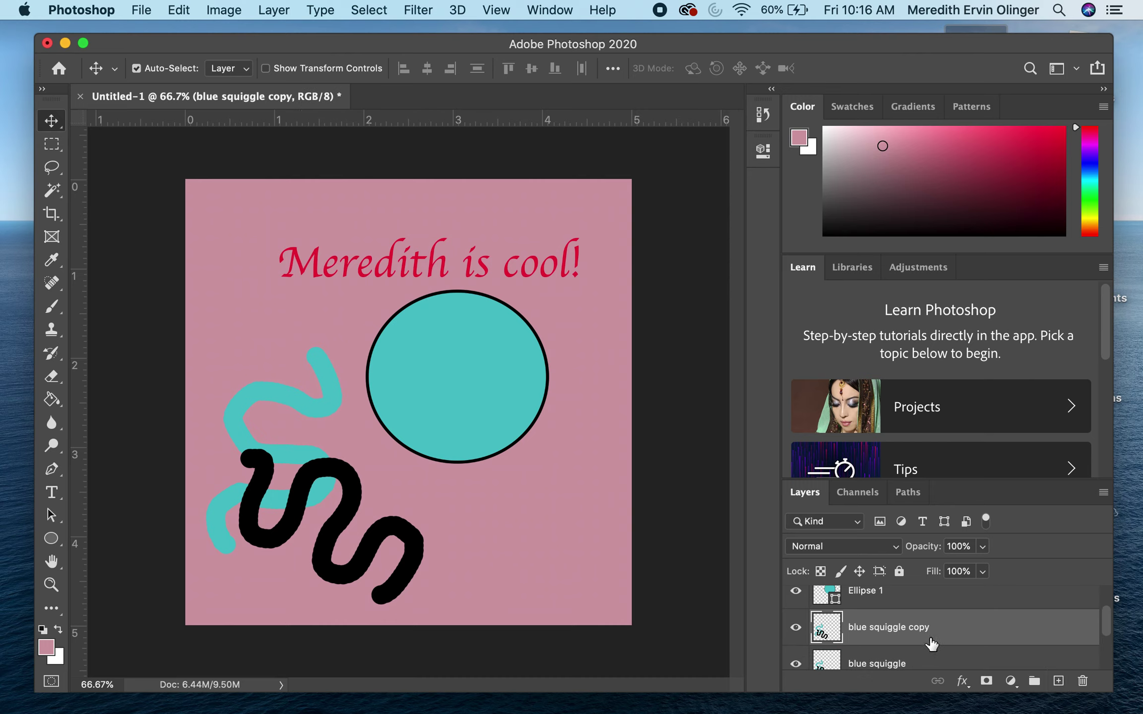
pyautogui.scroll(-1, 949, 616)
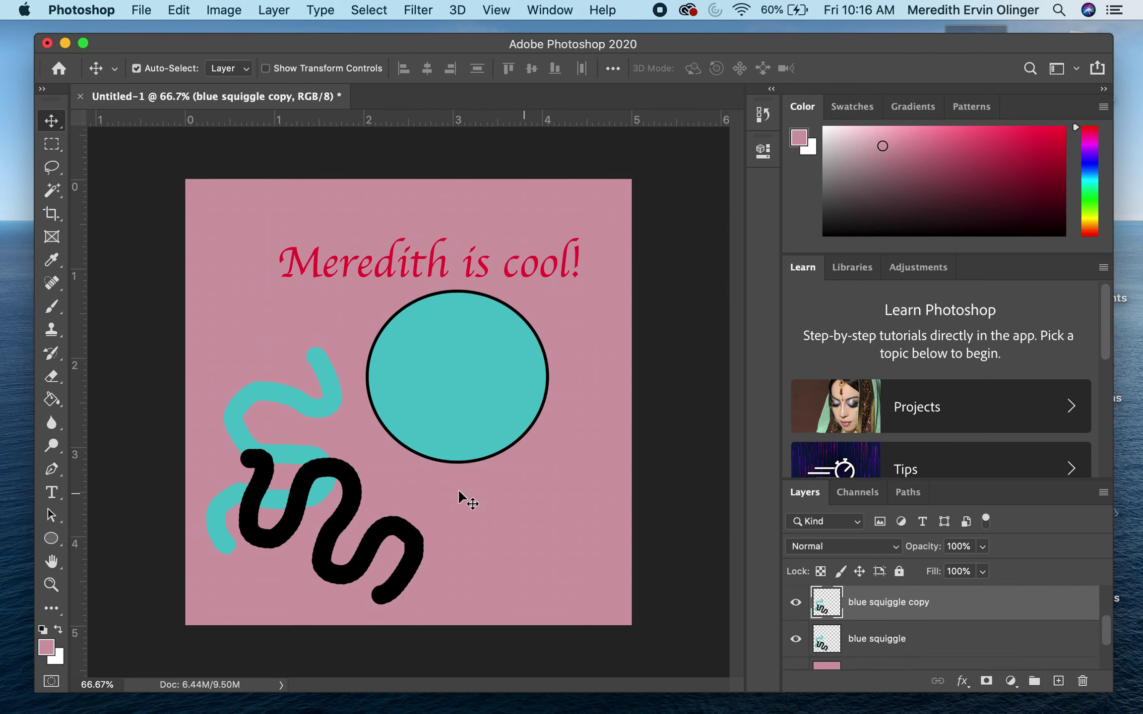
# Place squiggle copies left of, right of, and lower right of the teal circle
pyautogui.moveTo(332, 386)
pyautogui.mouseDown()
pyautogui.moveTo(489, 208)
pyautogui.moveTo(451, 173)
pyautogui.moveTo(447, 198)
pyautogui.moveTo(309, 208)
pyautogui.moveTo(282, 256)
pyautogui.moveTo(282, 245)
pyautogui.moveTo(301, 244)
pyautogui.moveTo(292, 273)
pyautogui.moveTo(305, 259)
pyautogui.mouseUp()
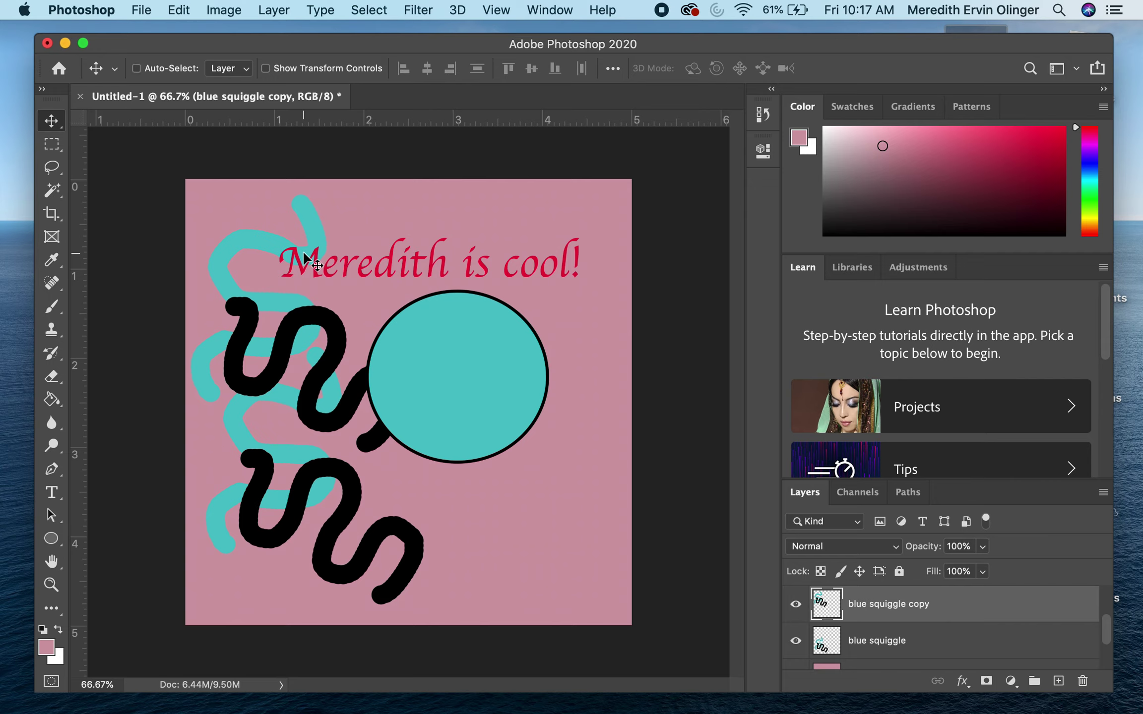
pyautogui.press('super+j')
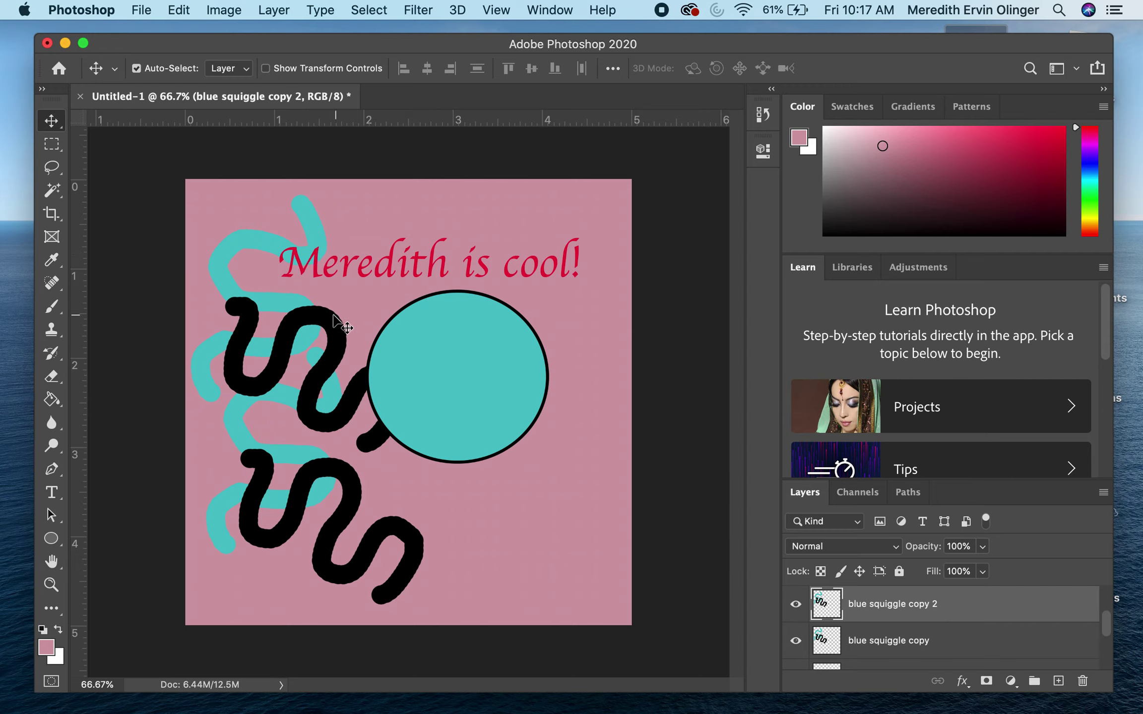
pyautogui.moveTo(339, 333)
pyautogui.mouseDown()
pyautogui.moveTo(523, 346)
pyautogui.moveTo(536, 305)
pyautogui.moveTo(528, 315)
pyautogui.mouseUp()
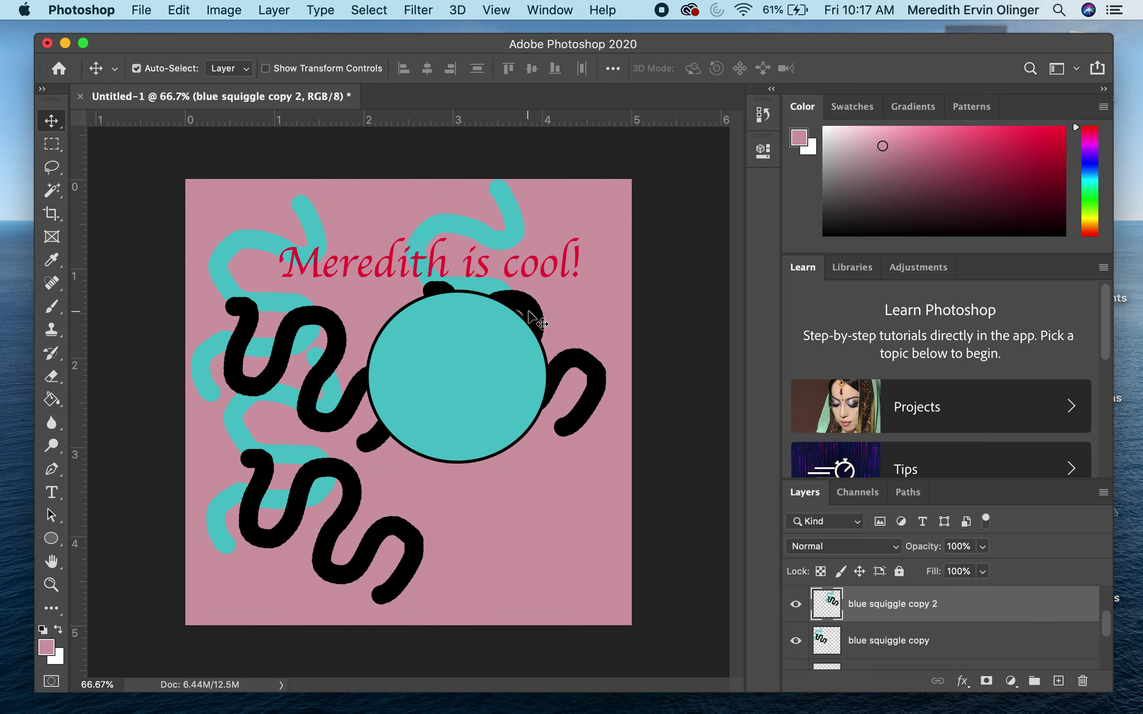
pyautogui.press('super+j')
pyautogui.moveTo(535, 319)
pyautogui.mouseDown()
pyautogui.moveTo(542, 550)
pyautogui.moveTo(546, 477)
pyautogui.moveTo(542, 497)
pyautogui.mouseUp()
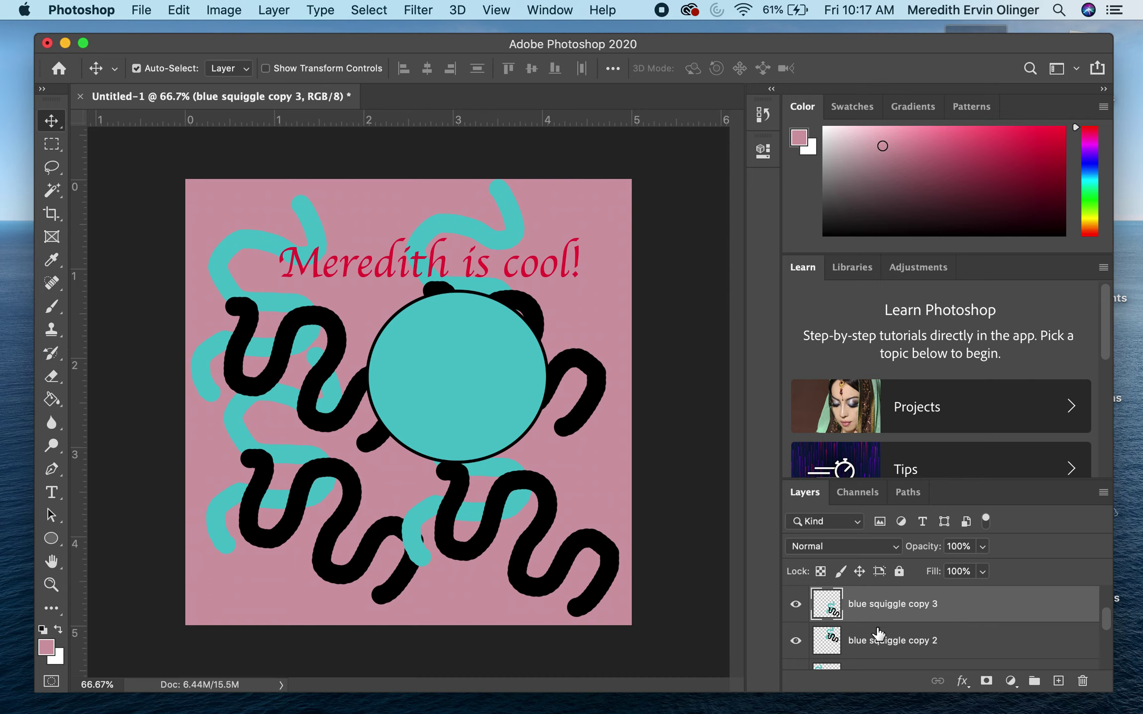
pyautogui.scroll(-2, 877, 635)
pyautogui.scroll(-1, 877, 634)
pyautogui.scroll(3, 877, 635)
pyautogui.scroll(-1, 877, 634)
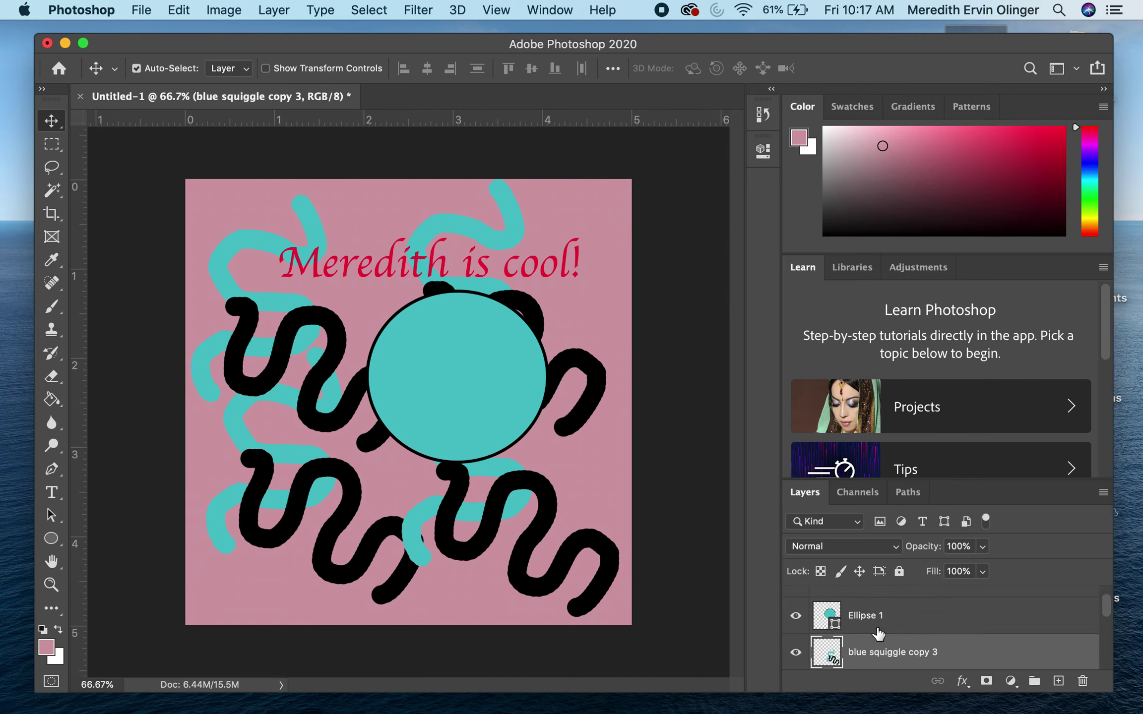
pyautogui.scroll(-1, 877, 634)
pyautogui.scroll(-1, 876, 634)
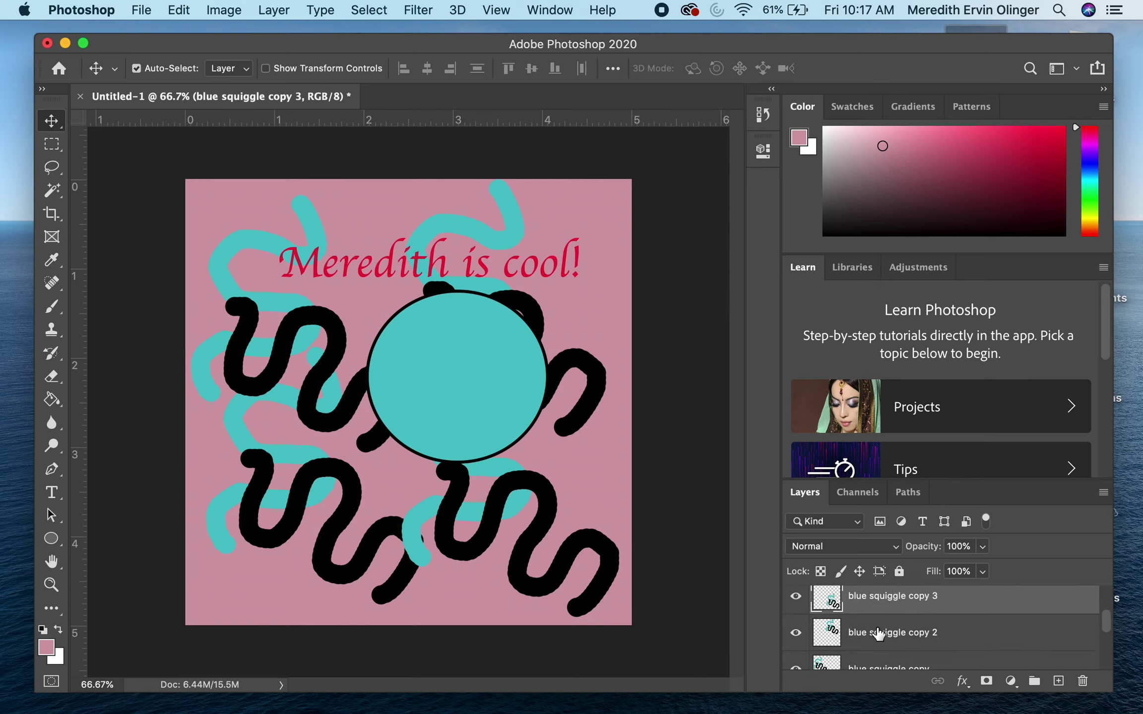
pyautogui.scroll(-5, 877, 634)
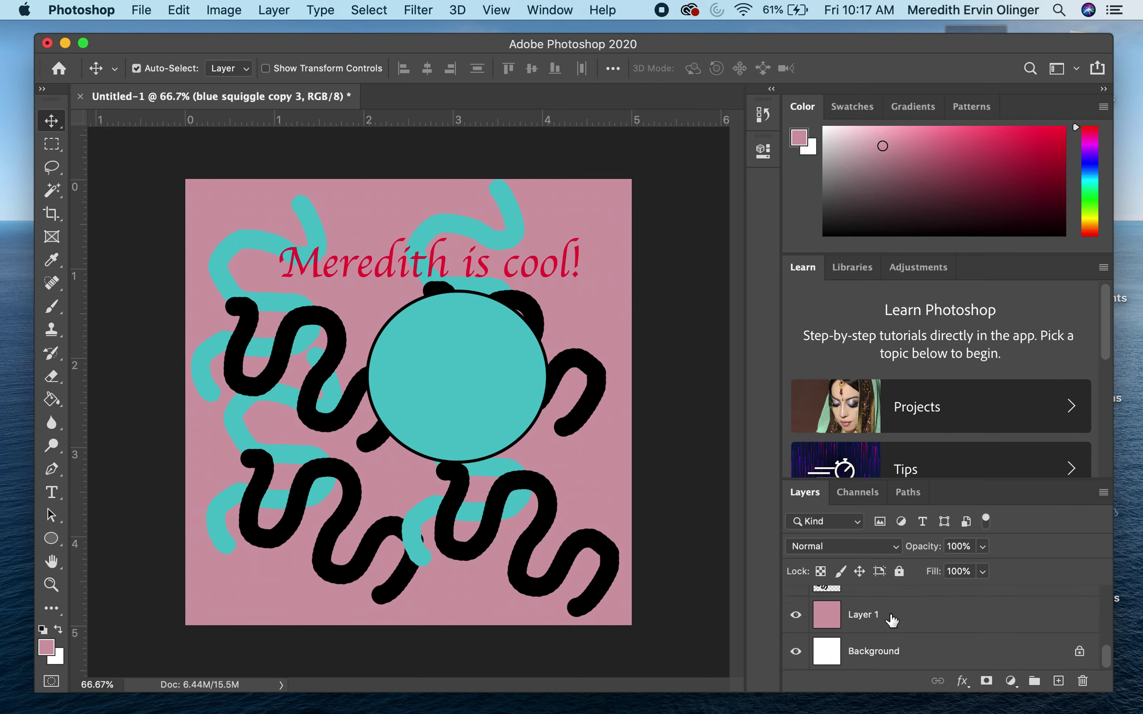
pyautogui.scroll(3, 891, 620)
pyautogui.scroll(1, 891, 620)
pyautogui.scroll(2, 894, 621)
pyautogui.scroll(-1, 896, 629)
pyautogui.scroll(-4, 896, 629)
pyautogui.scroll(-1, 896, 628)
pyautogui.scroll(5, 895, 629)
pyautogui.scroll(-3, 897, 629)
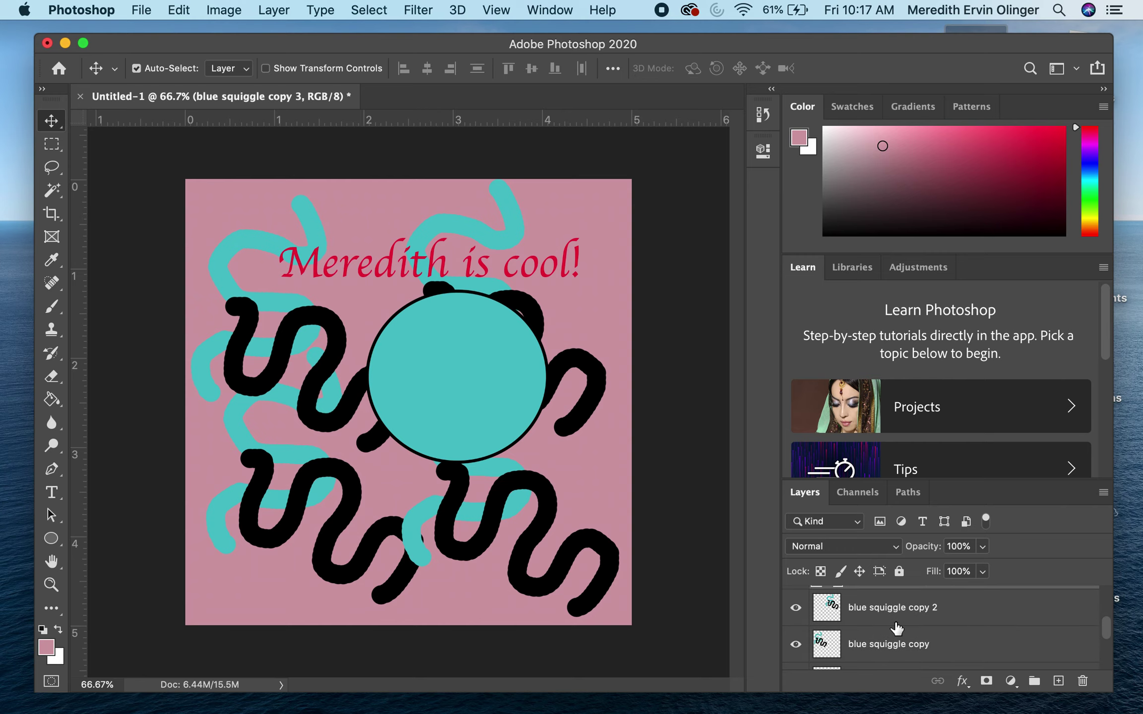
pyautogui.scroll(2, 896, 628)
pyautogui.scroll(-1, 897, 629)
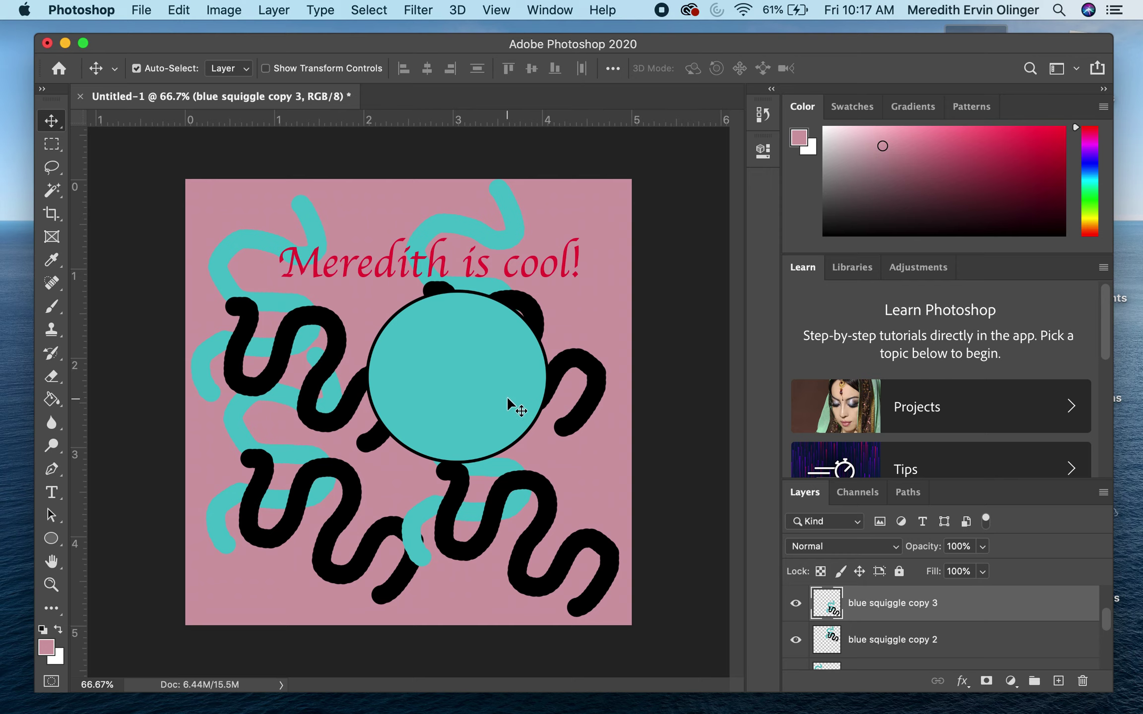
# Merge blue squiggle copies 3, 2 and the last copy down into the original layer
pyautogui.click(265, 14)
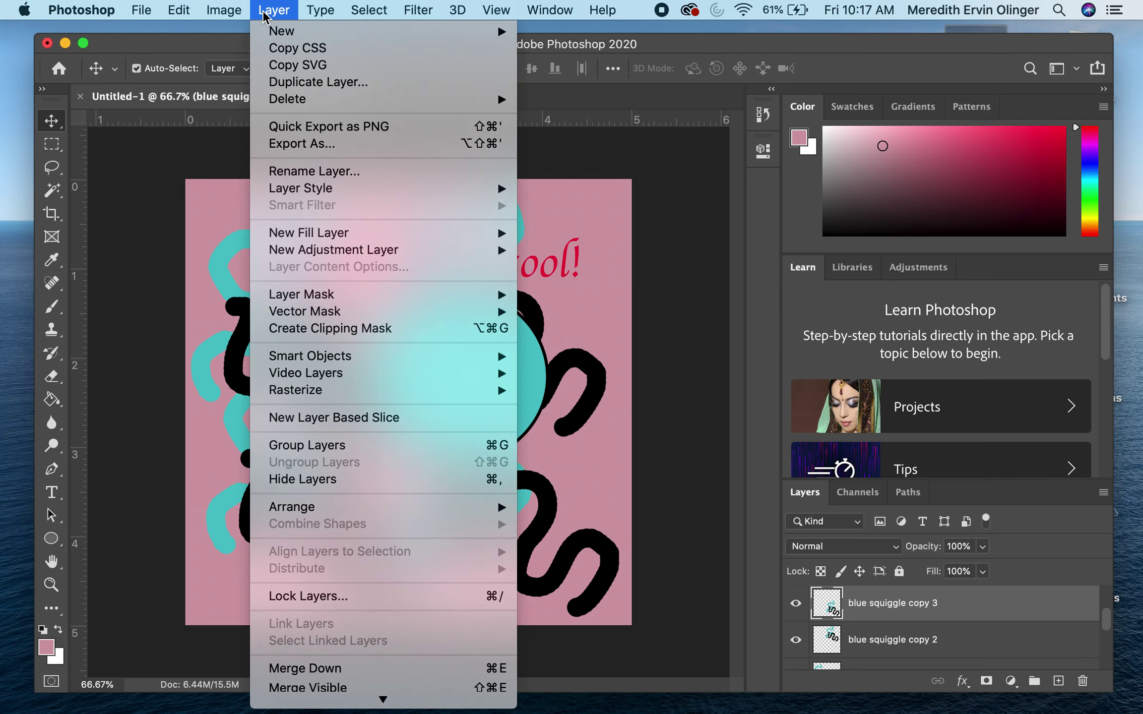
pyautogui.click(347, 671)
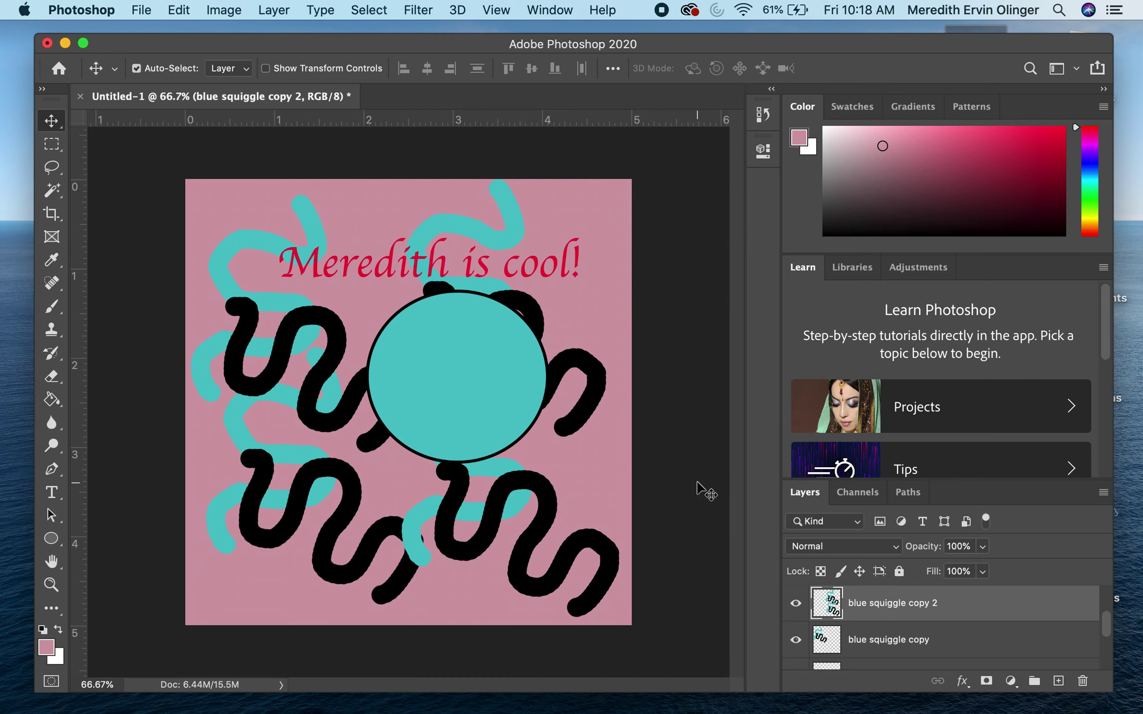
pyautogui.click(273, 10)
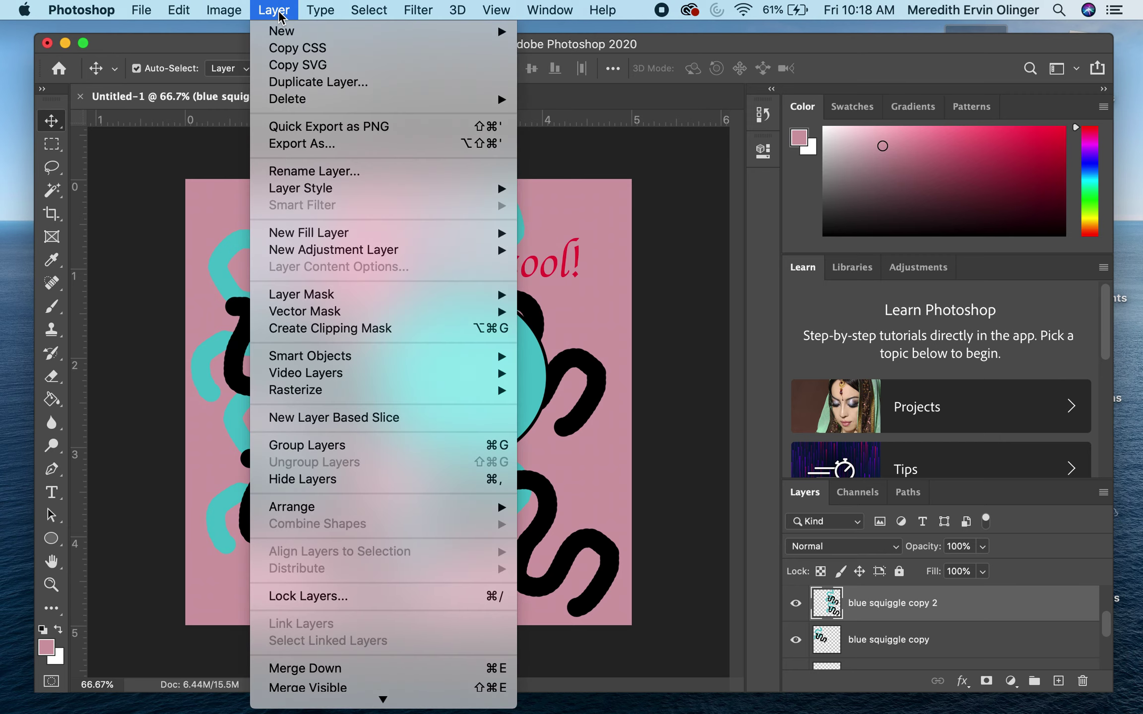
pyautogui.click(354, 668)
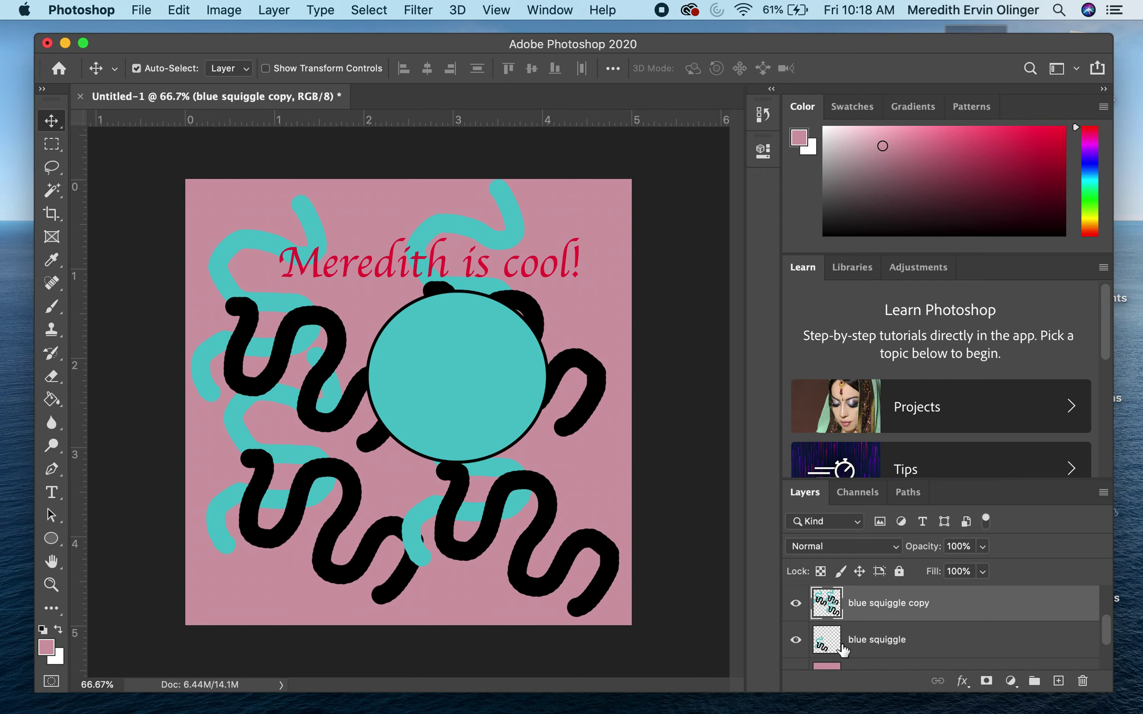
pyautogui.click(274, 10)
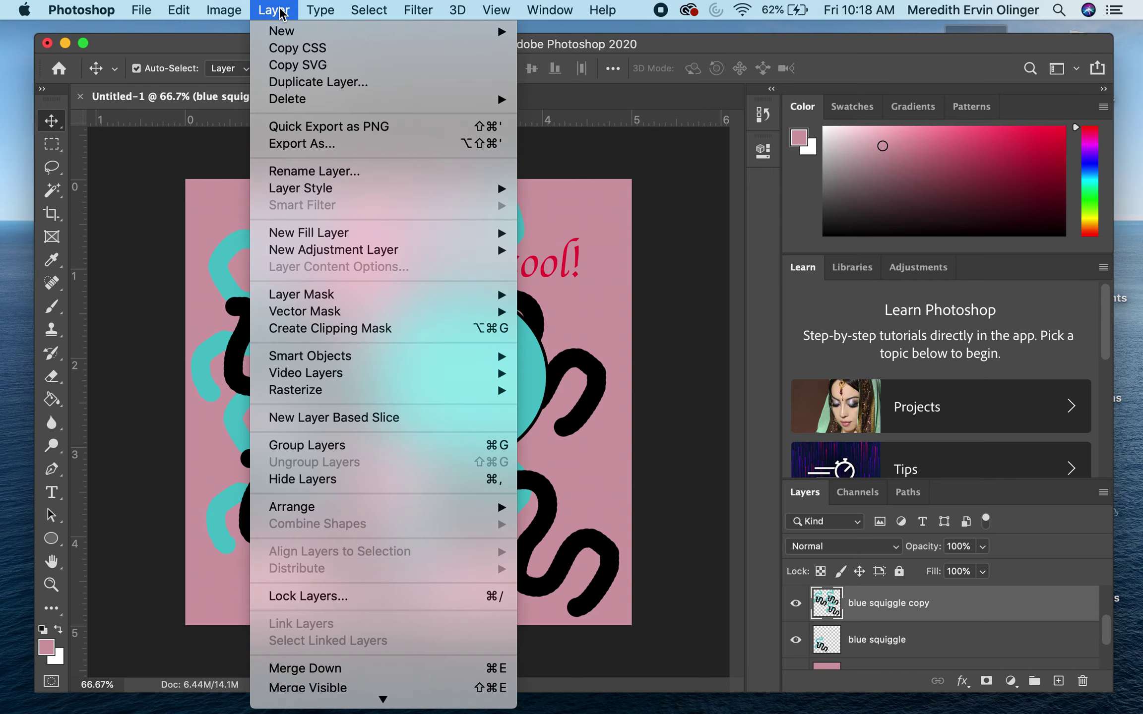
pyautogui.click(350, 667)
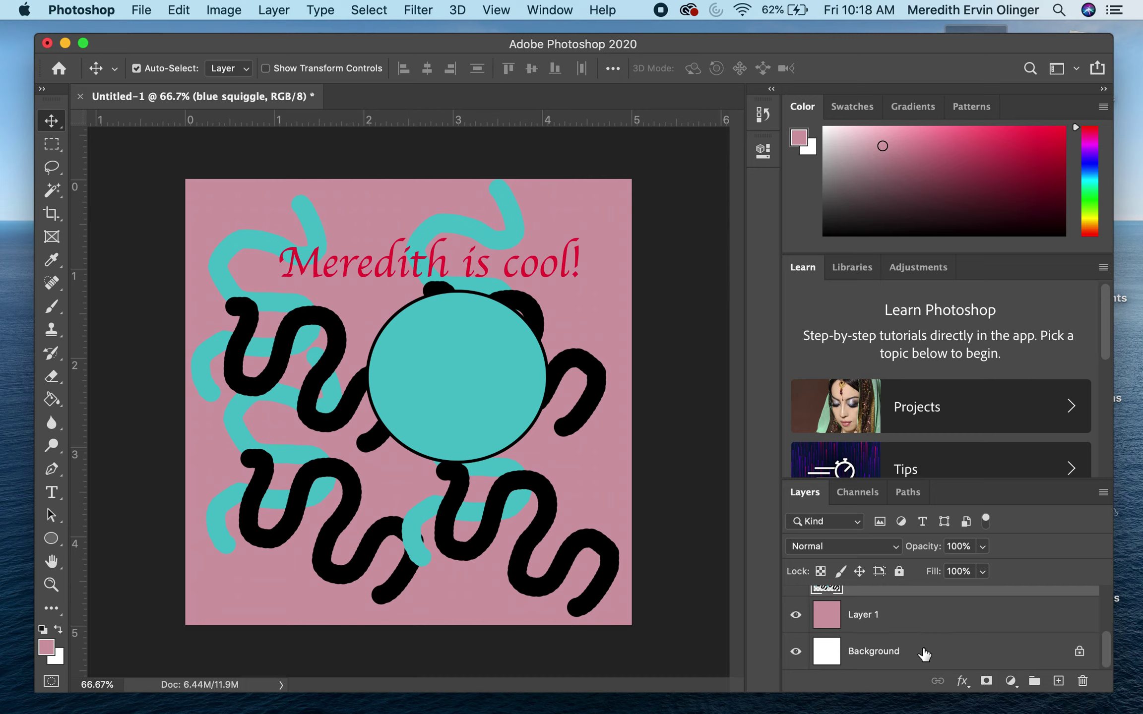
pyautogui.scroll(3, 925, 654)
pyautogui.scroll(-1, 924, 655)
pyautogui.scroll(1, 924, 655)
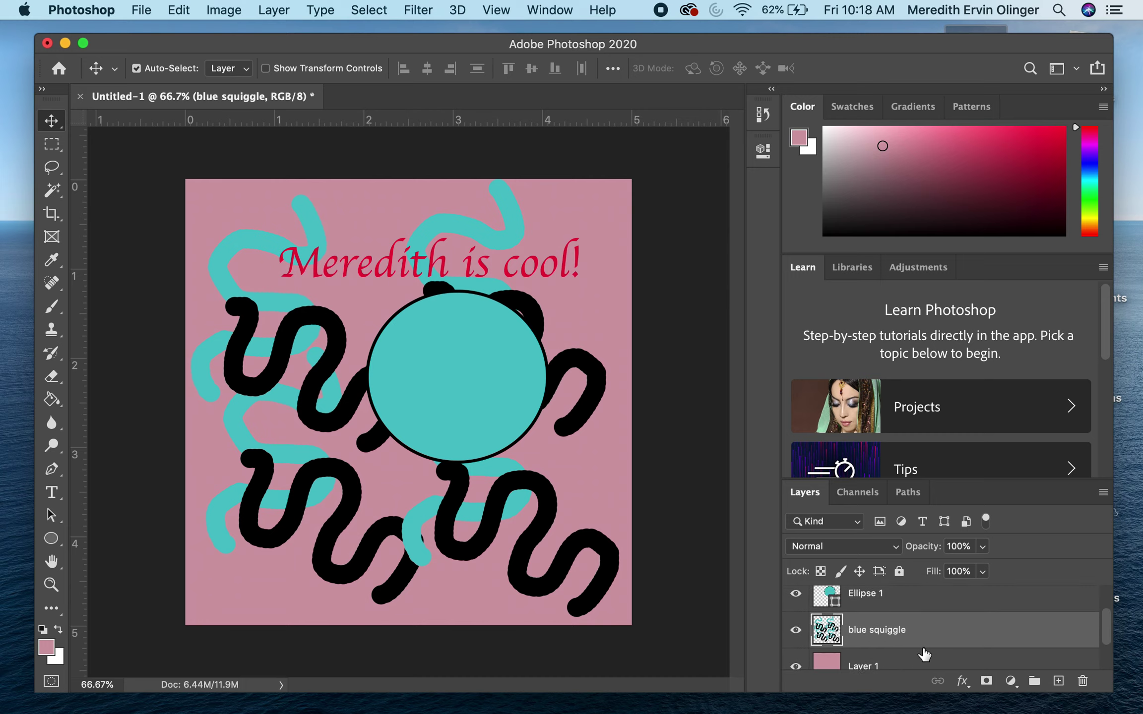
pyautogui.scroll(-1, 924, 655)
pyautogui.scroll(-1, 925, 655)
pyautogui.scroll(2, 924, 656)
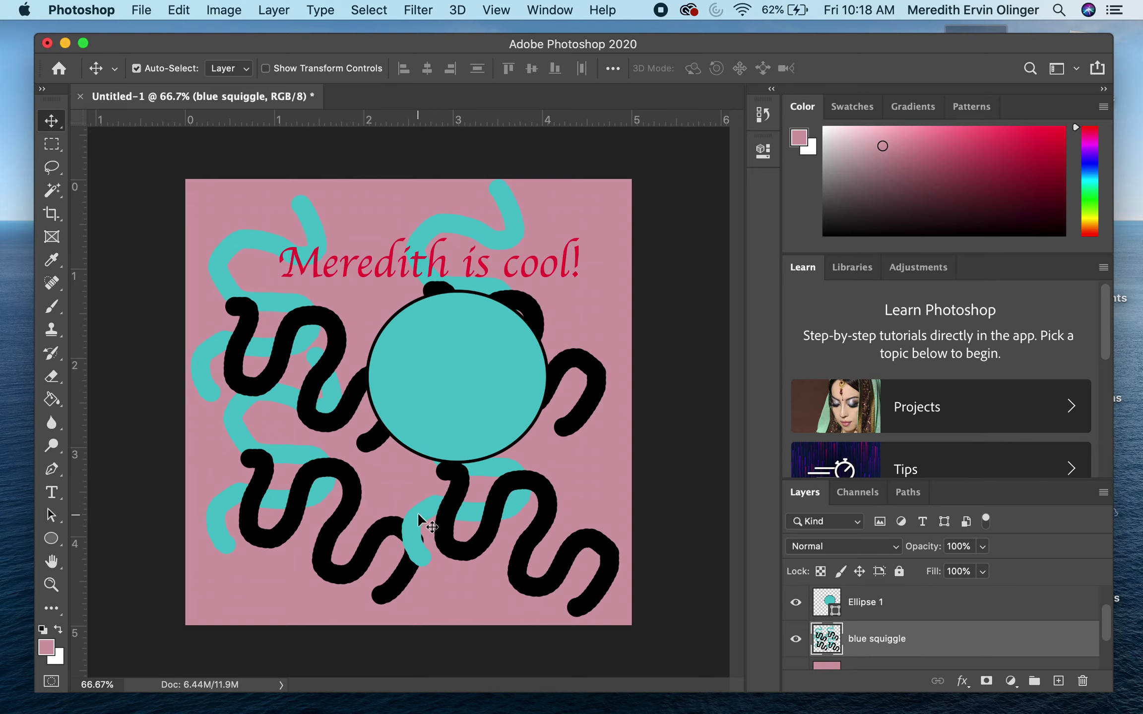
# Nudge the merged blue squiggle layer slightly up and right behind the circle
pyautogui.moveTo(426, 513)
pyautogui.mouseDown()
pyautogui.moveTo(471, 570)
pyautogui.moveTo(414, 458)
pyautogui.moveTo(425, 523)
pyautogui.mouseUp()
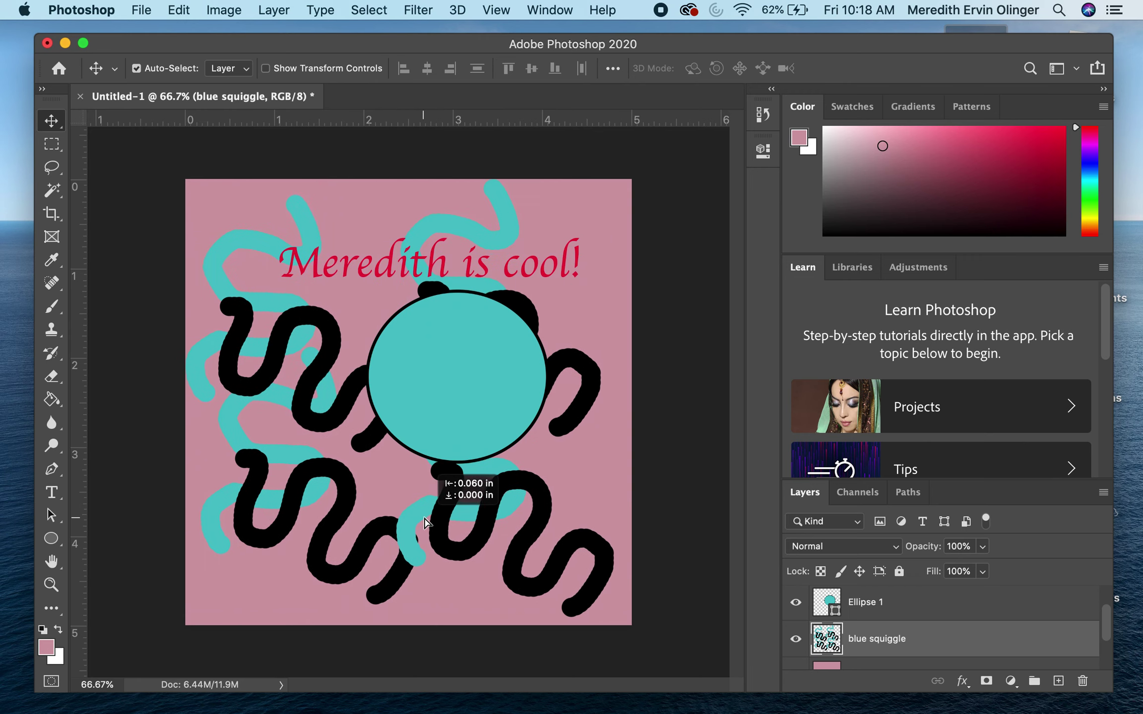
pyautogui.moveTo(425, 524); pyautogui.dragTo(421, 516)
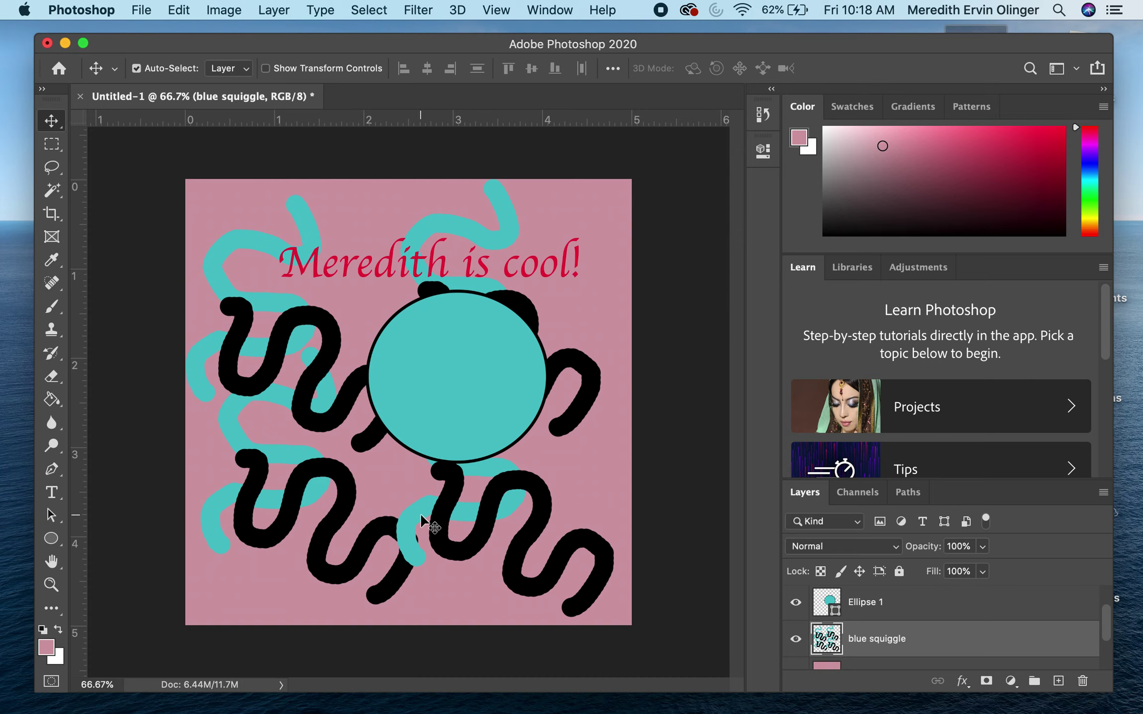
pyautogui.moveTo(421, 515)
pyautogui.mouseDown()
pyautogui.moveTo(435, 473)
pyautogui.moveTo(433, 520)
pyautogui.mouseUp()
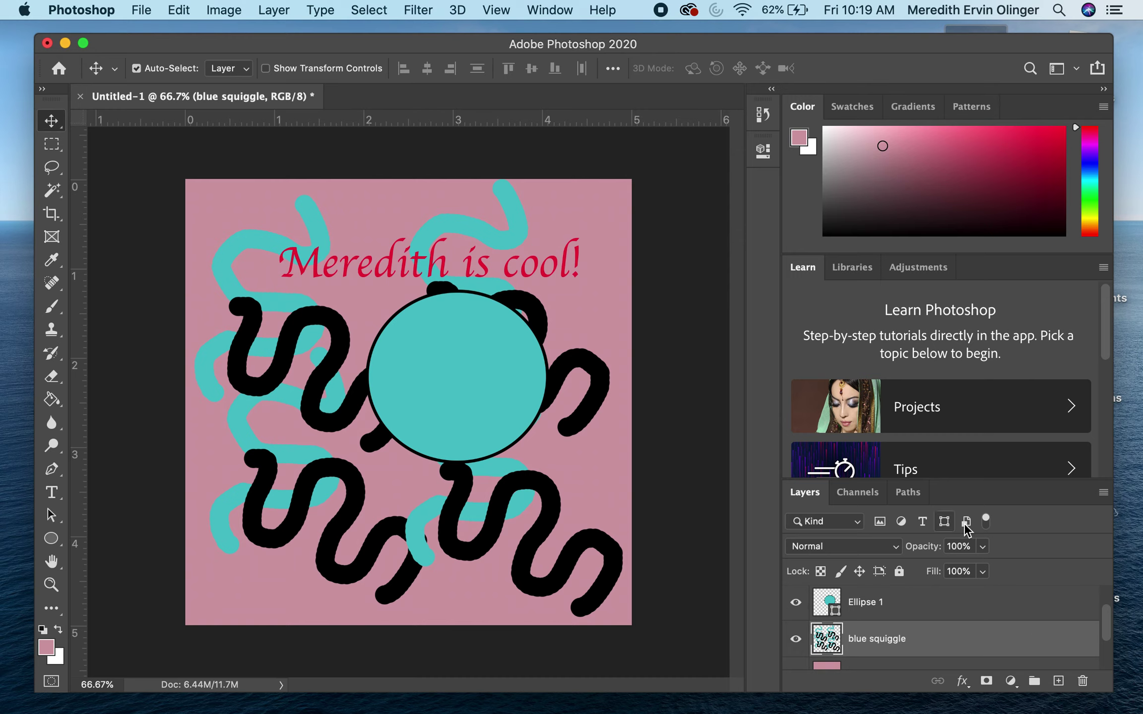
# Set the blue squiggle layer's opacity to 48%
pyautogui.click(983, 547)
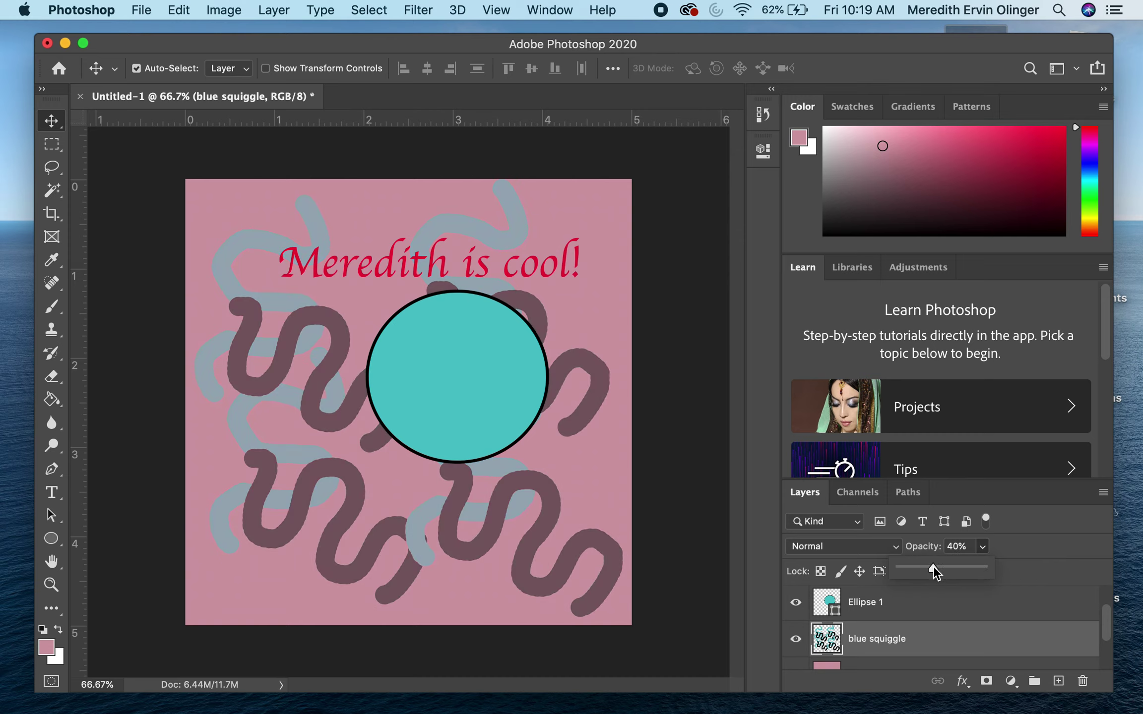
pyautogui.moveTo(933, 566)
pyautogui.mouseDown()
pyautogui.moveTo(912, 566)
pyautogui.moveTo(932, 566)
pyautogui.mouseUp()
pyautogui.moveTo(952, 566); pyautogui.dragTo(953, 566)
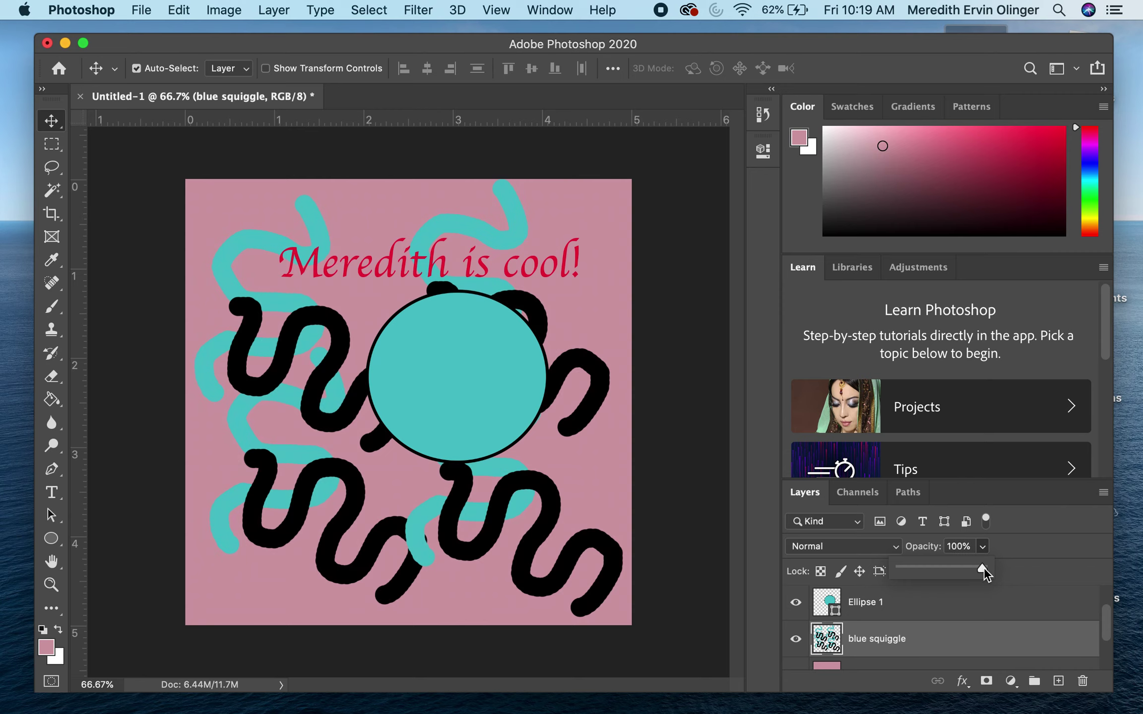
pyautogui.moveTo(950, 567); pyautogui.dragTo(949, 566)
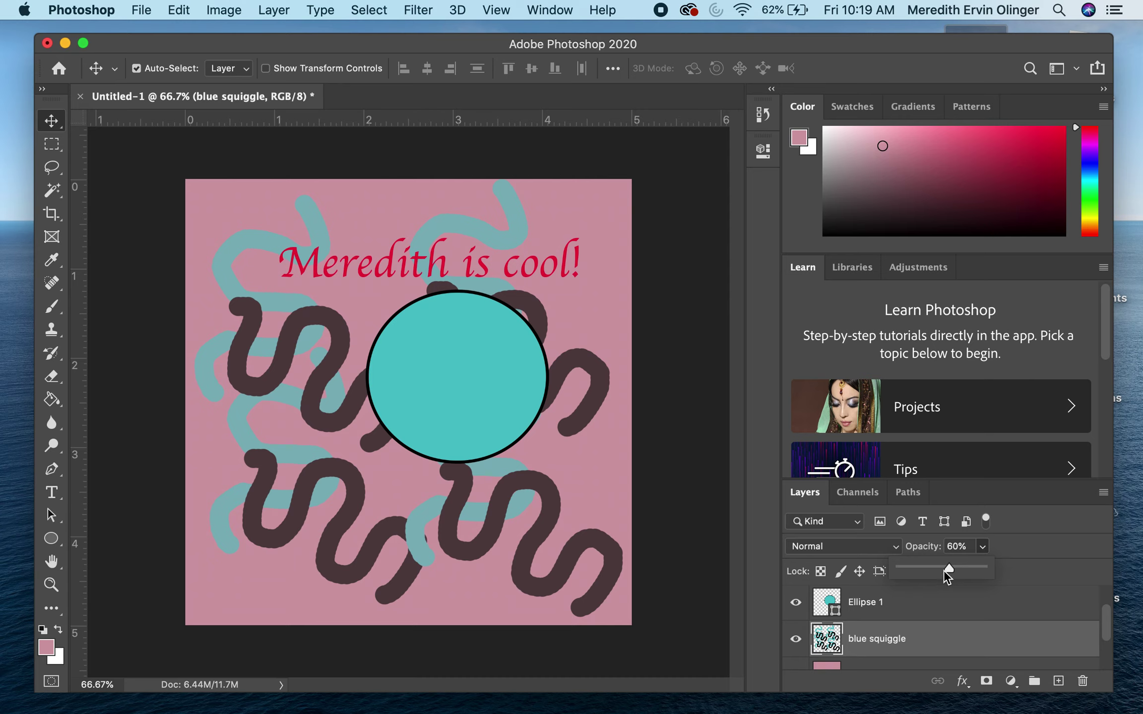
pyautogui.moveTo(946, 569); pyautogui.dragTo(940, 570)
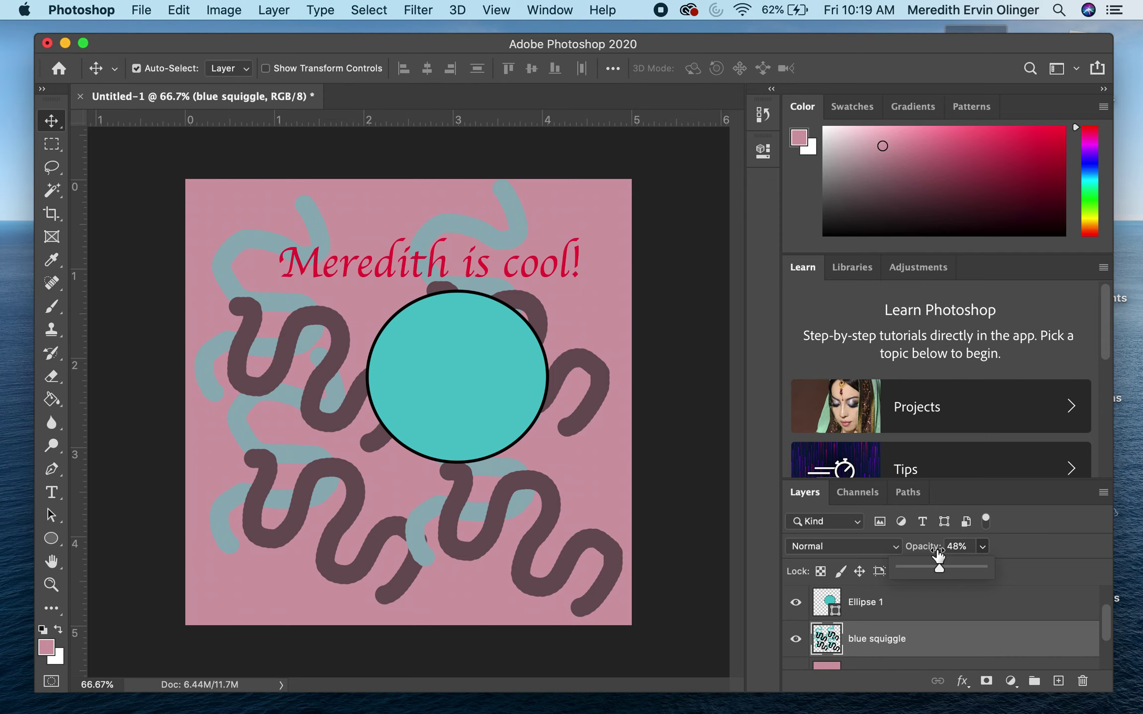
pyautogui.click(1020, 555)
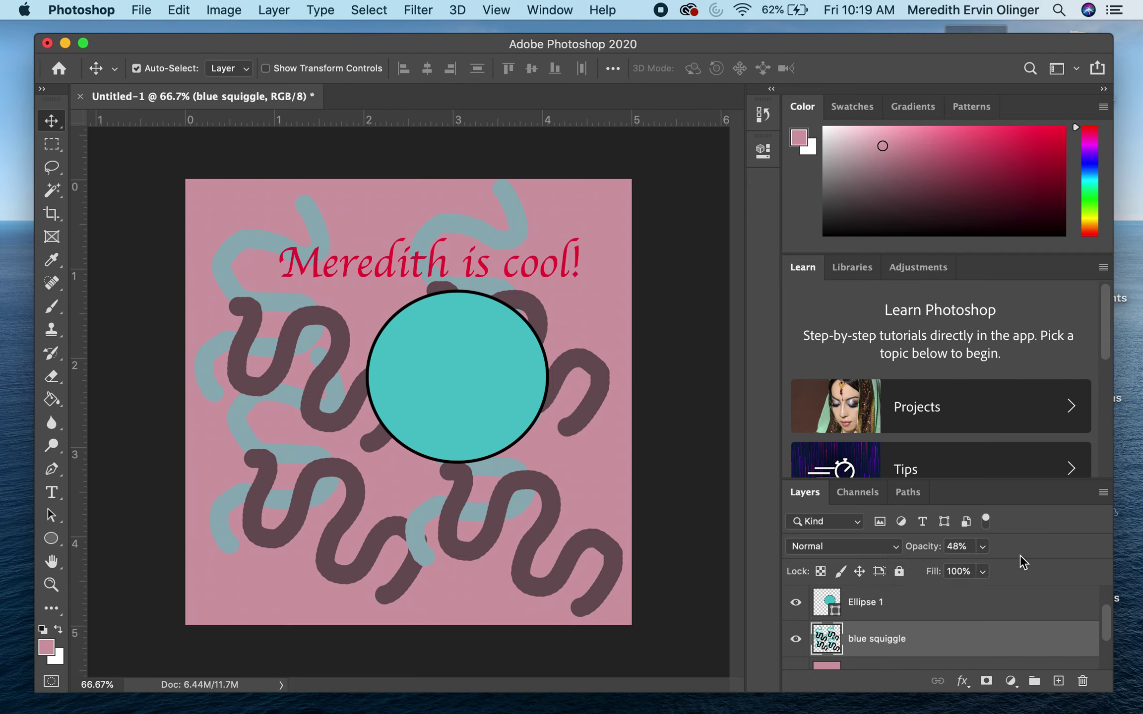
# Set the Ellipse 1 circle's opacity to 63% and duplicate the layer
pyautogui.click(908, 615)
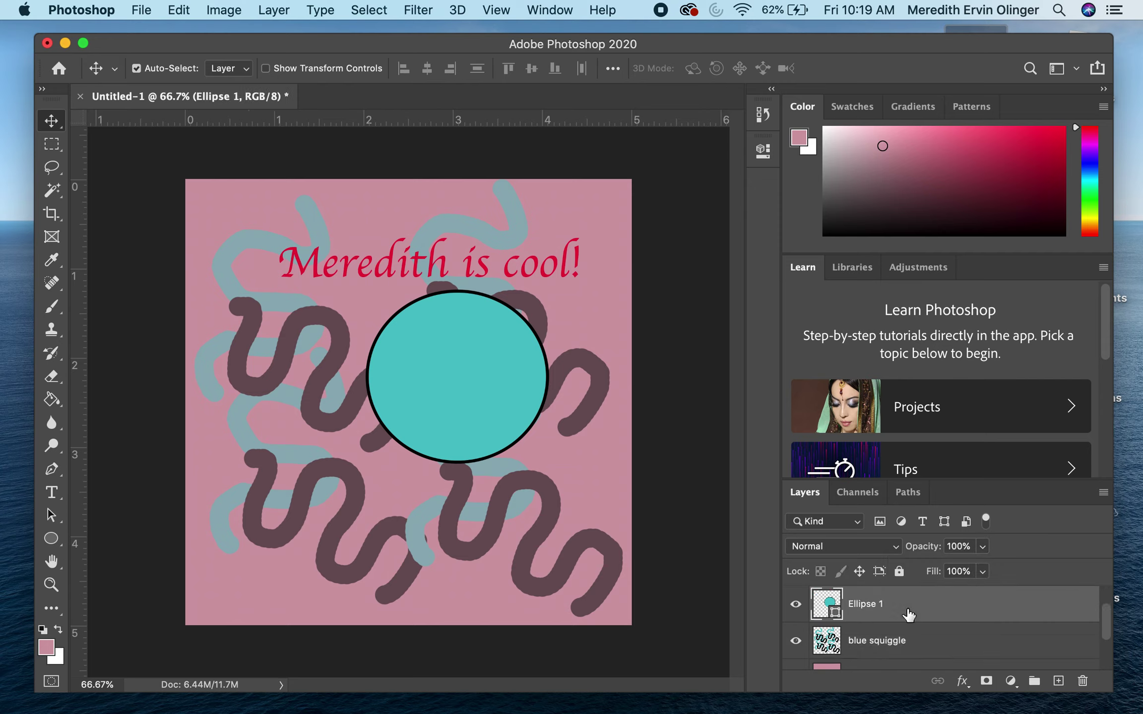
pyautogui.click(981, 547)
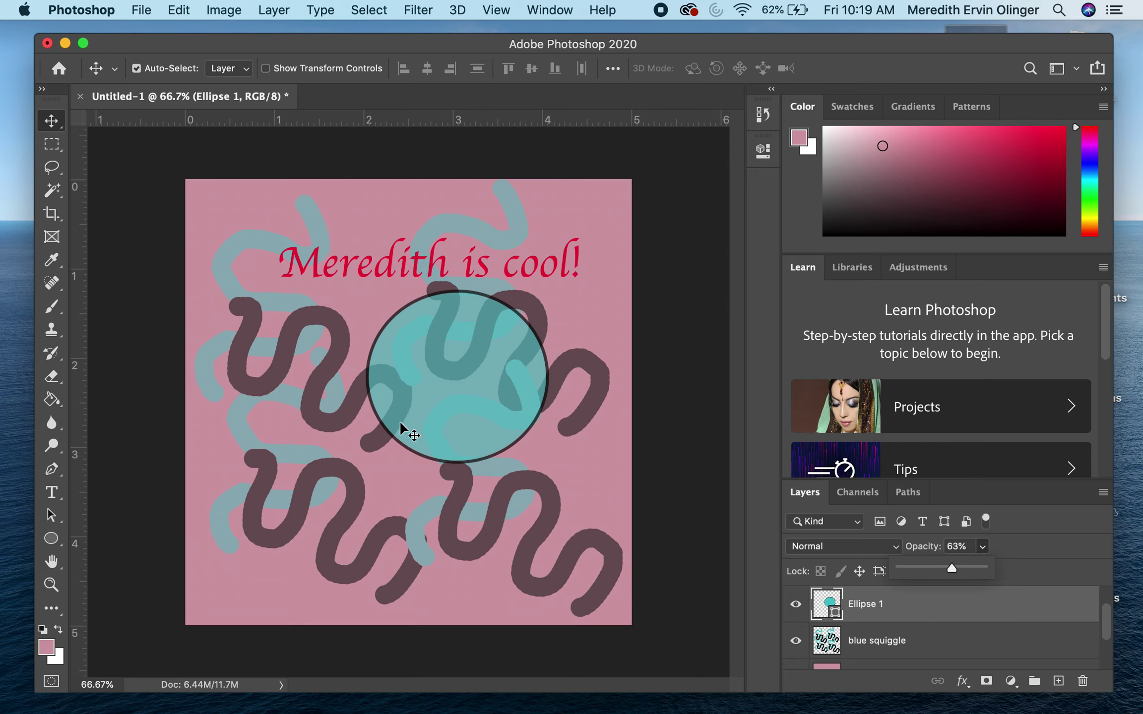
pyautogui.click(913, 604)
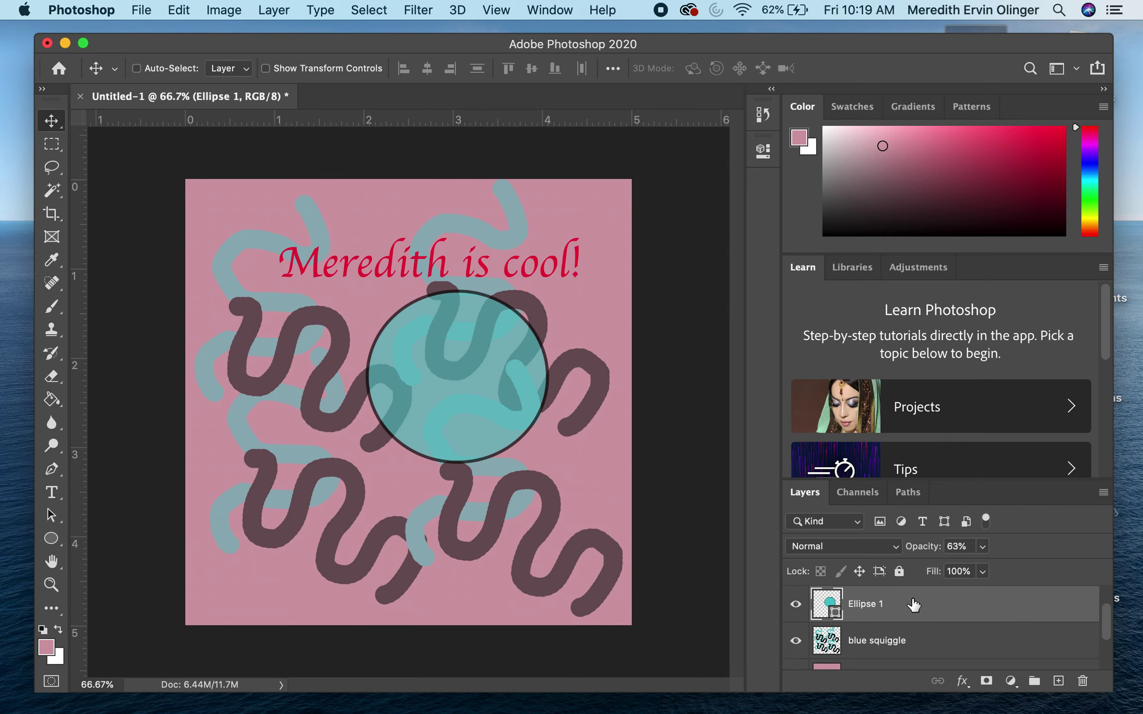
pyautogui.press('super+j')
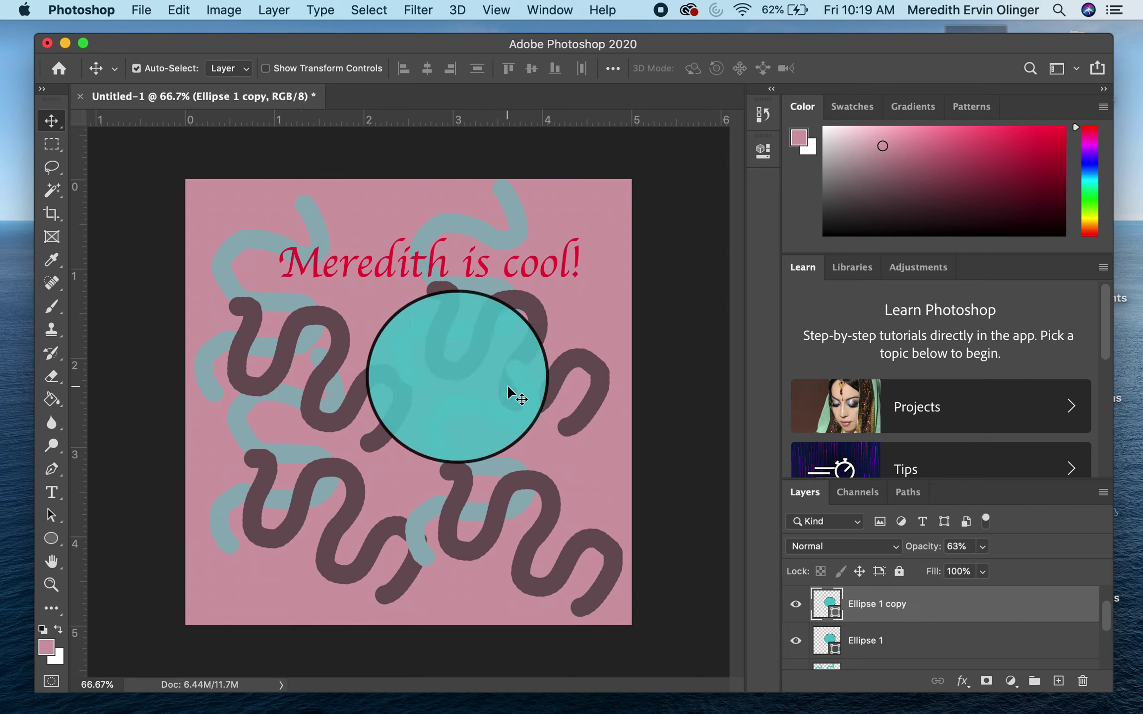
# Move the circle copy to the lower left and place a second copy at the top-left corner
pyautogui.moveTo(447, 426)
pyautogui.mouseDown()
pyautogui.moveTo(307, 556)
pyautogui.moveTo(341, 532)
pyautogui.moveTo(276, 222)
pyautogui.mouseUp()
pyautogui.press('super+j')
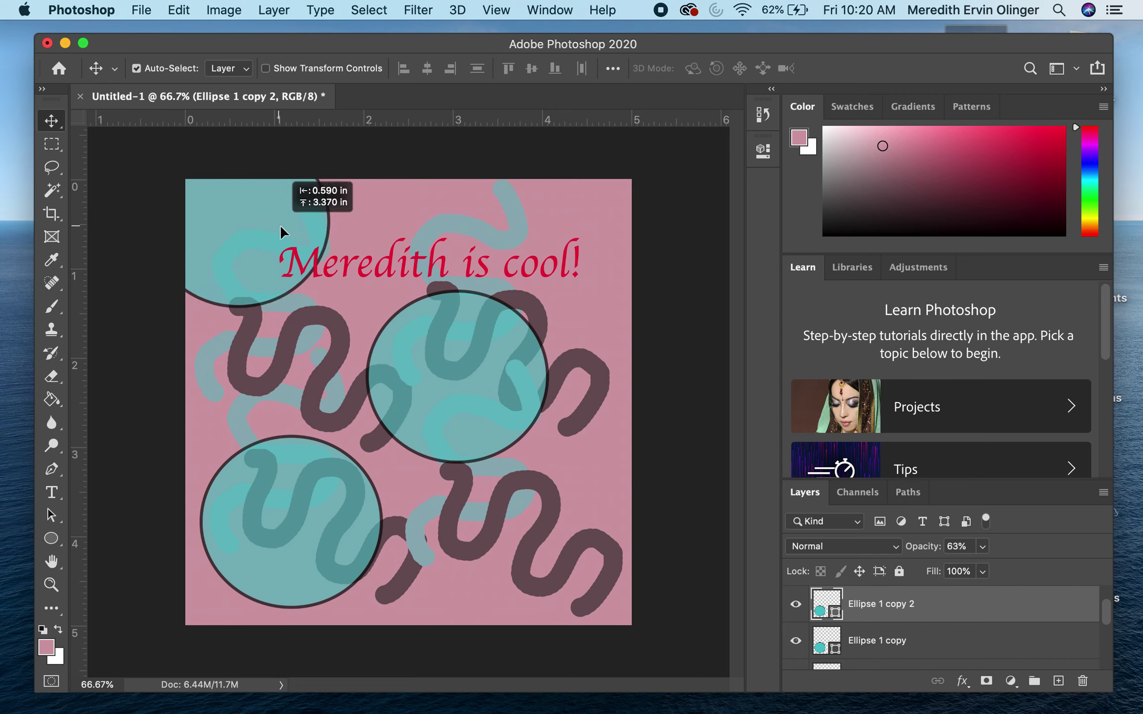
pyautogui.moveTo(276, 223); pyautogui.dragTo(284, 230)
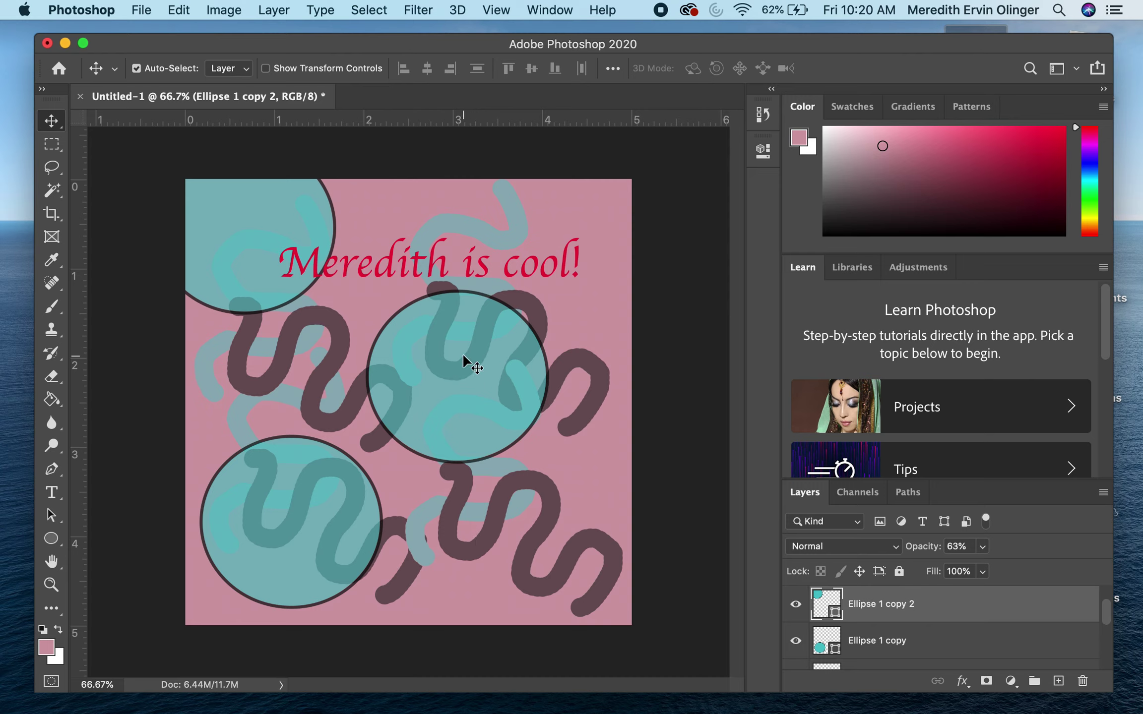
pyautogui.click(470, 373)
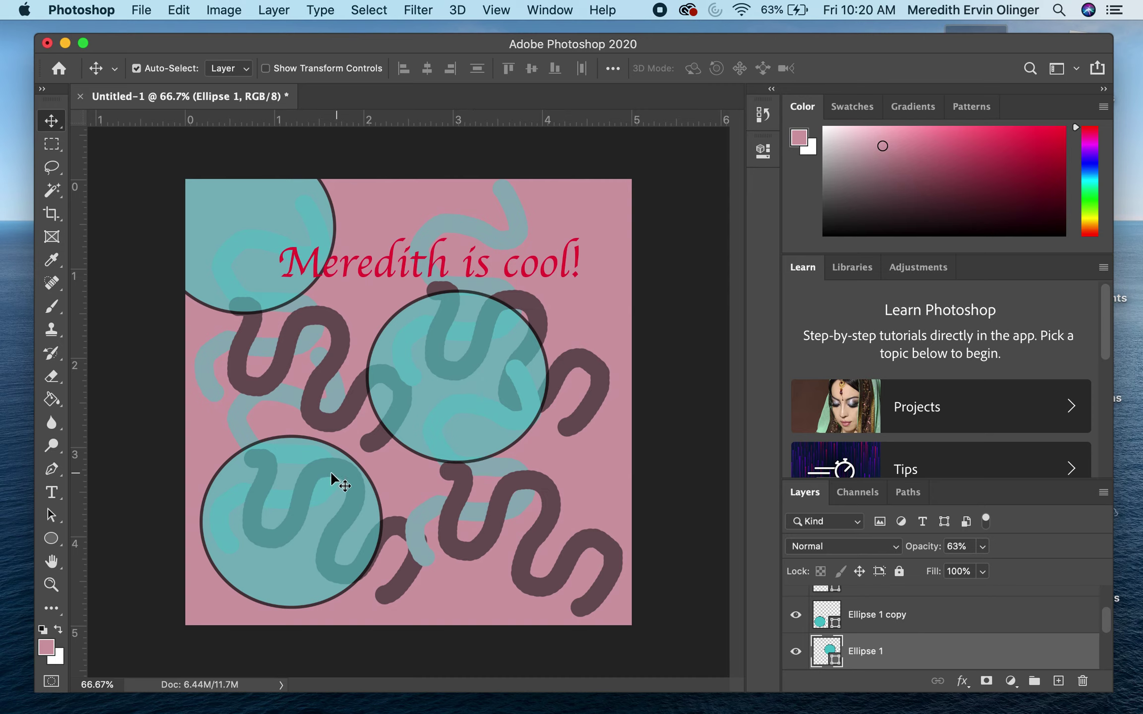
pyautogui.click(273, 506)
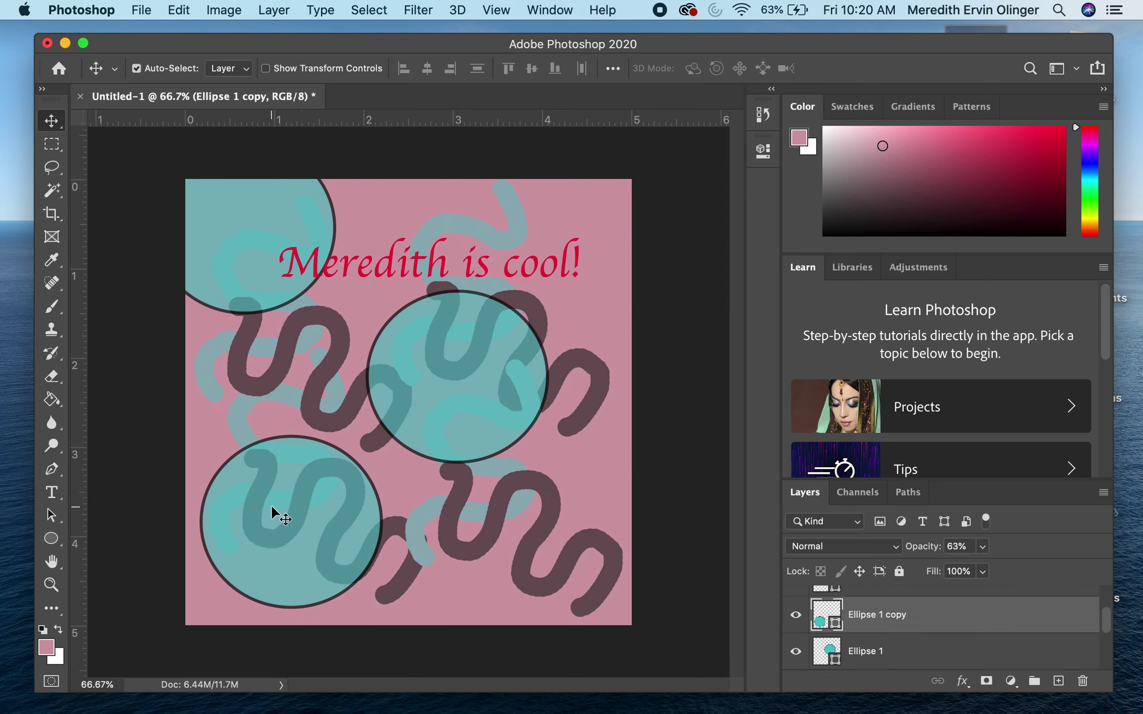
pyautogui.click(447, 379)
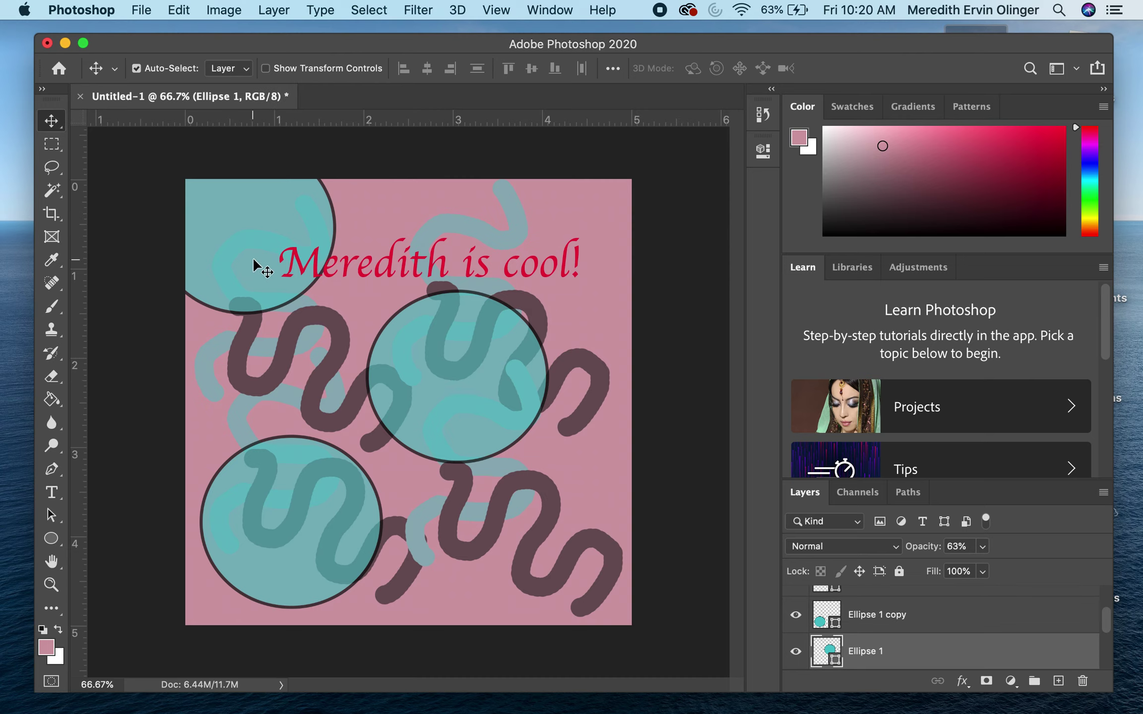
pyautogui.press('super+j')
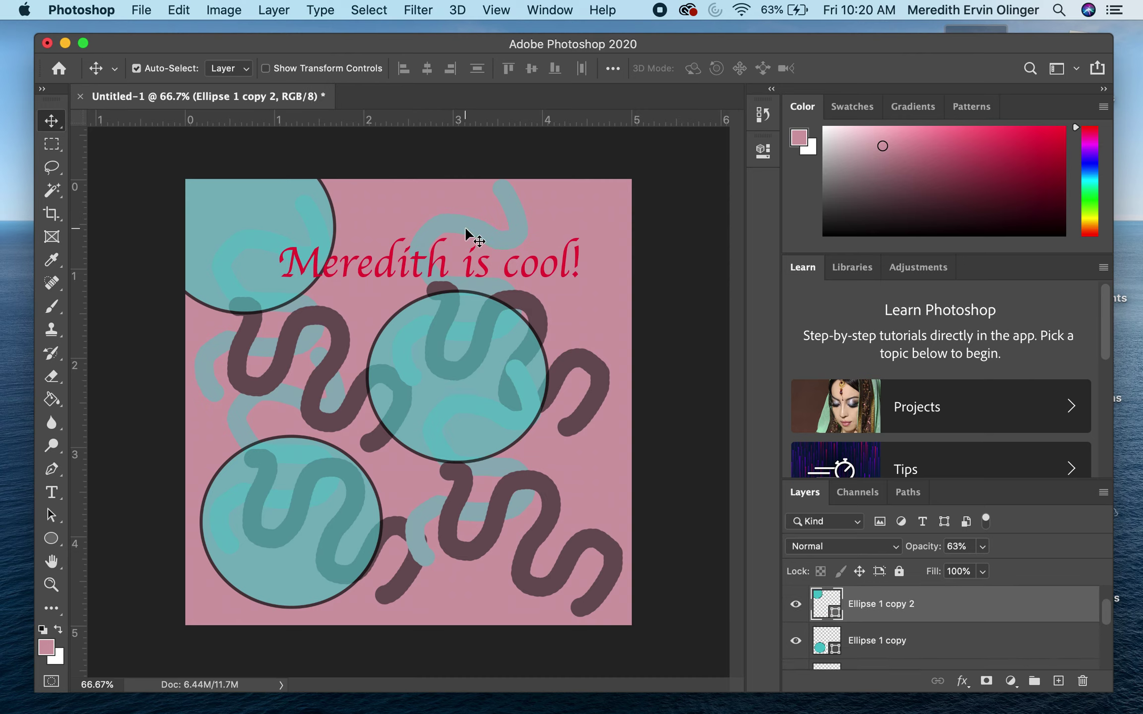
pyautogui.click(464, 226)
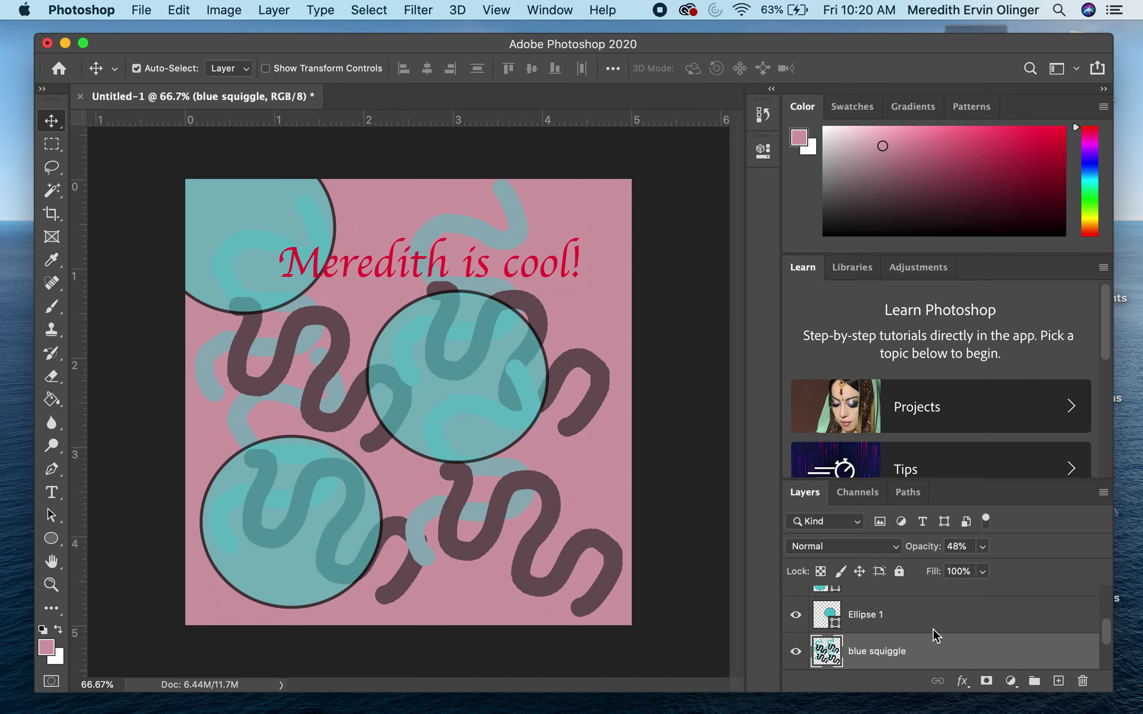
pyautogui.scroll(-1, 920, 630)
pyautogui.scroll(-1, 920, 629)
pyautogui.scroll(4, 914, 628)
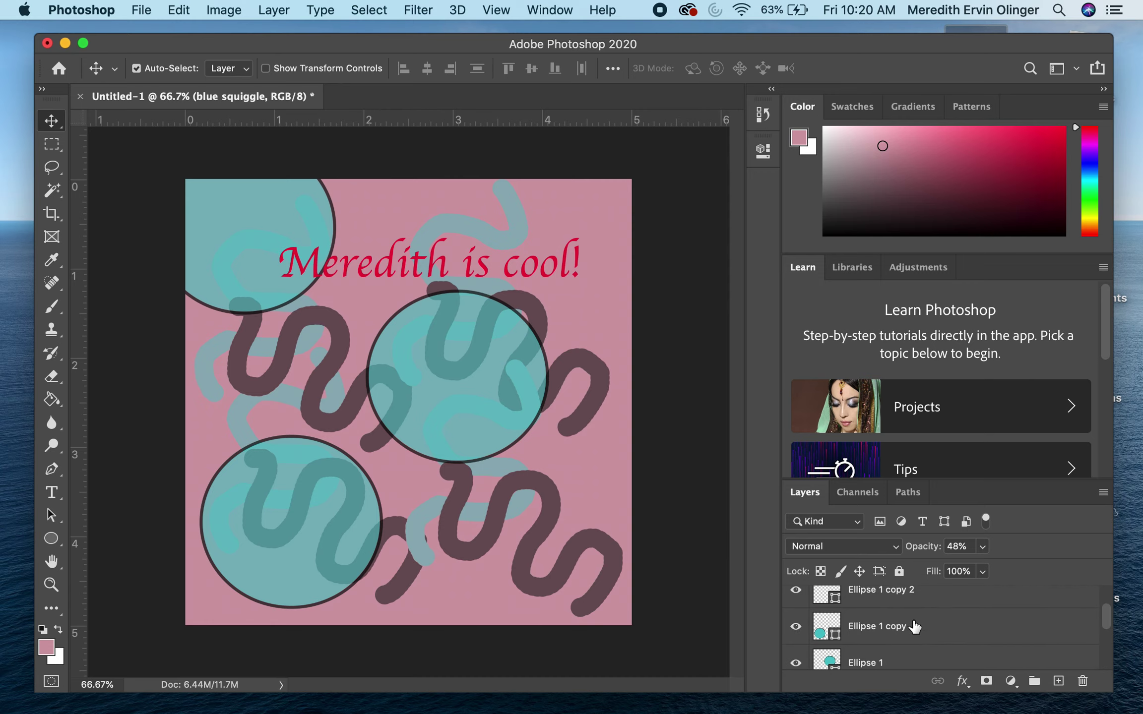
pyautogui.scroll(1, 915, 630)
pyautogui.click(913, 639)
pyautogui.scroll(-1, 914, 637)
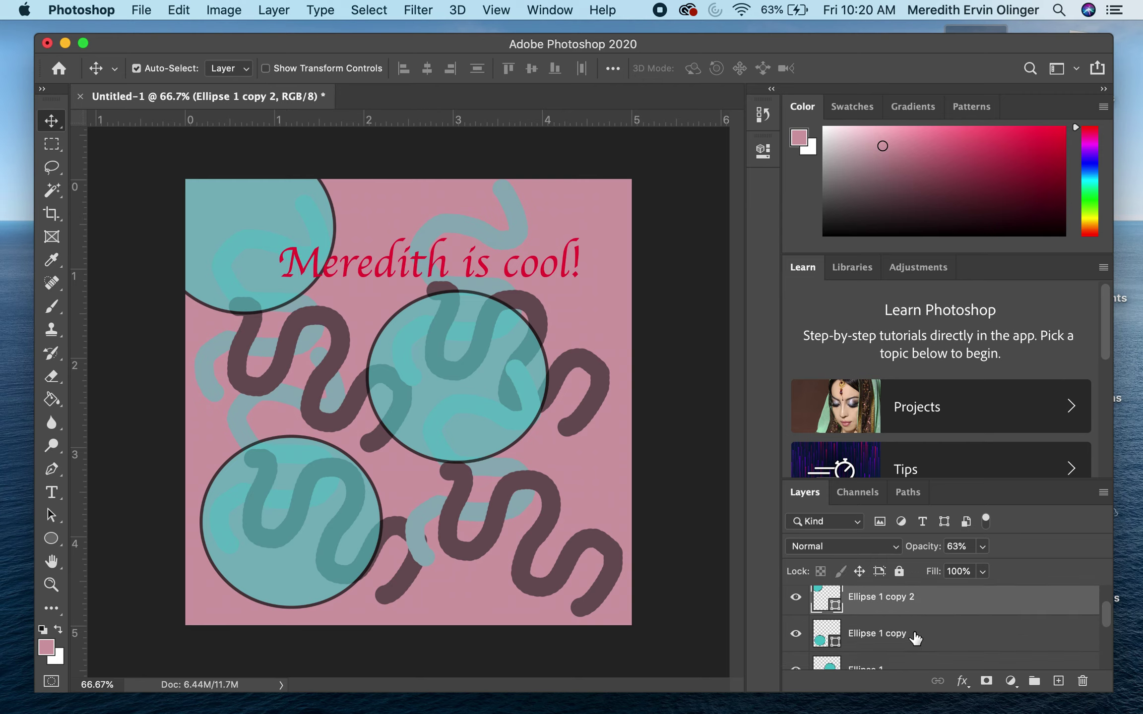
pyautogui.click(915, 637)
pyautogui.scroll(-1, 914, 638)
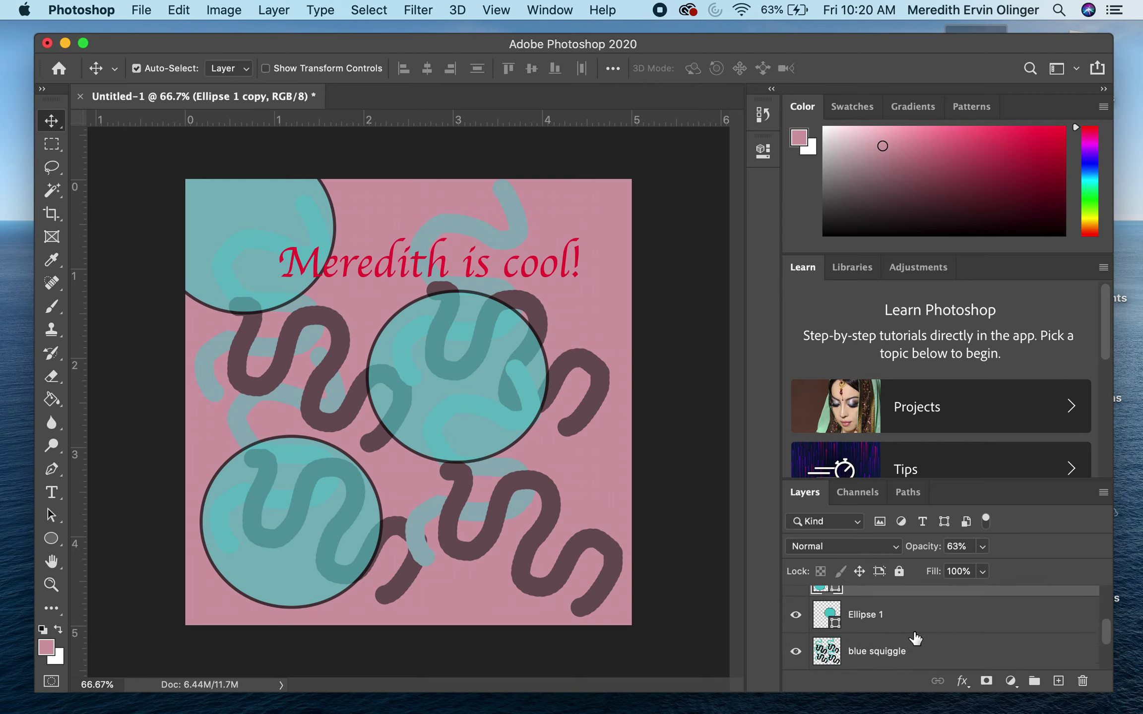
pyautogui.click(432, 379)
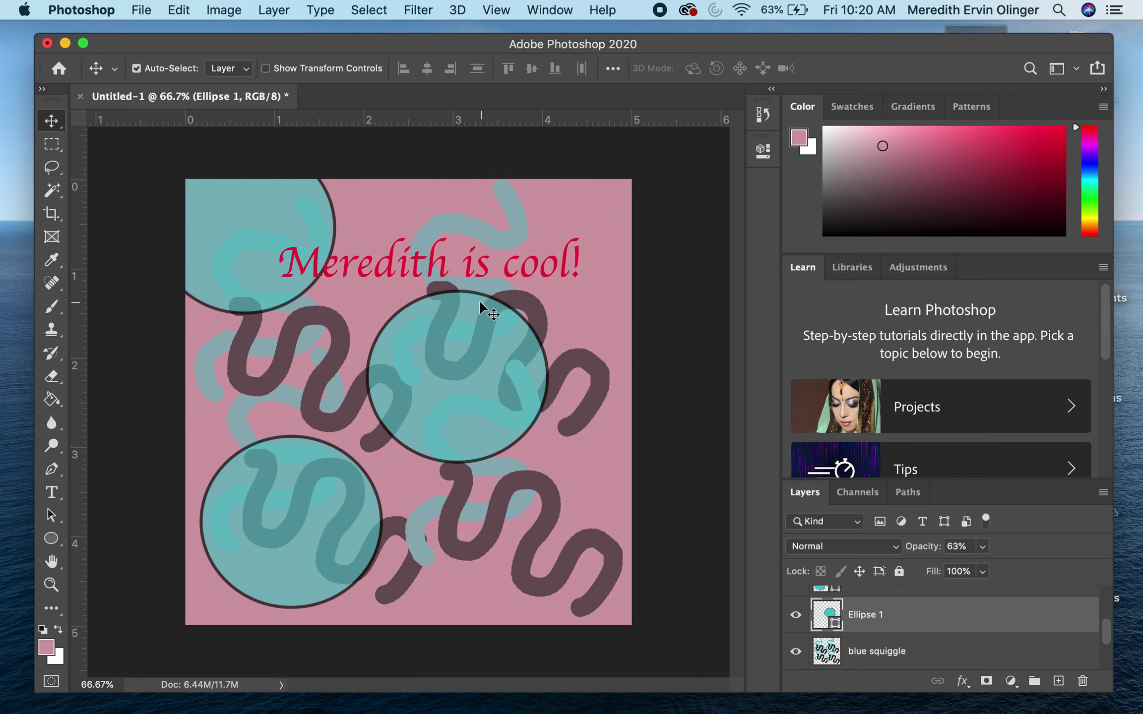
# Scale the middle teal circle up to about 197% and commit the transform
pyautogui.click(176, 12)
pyautogui.moveTo(269, 424)
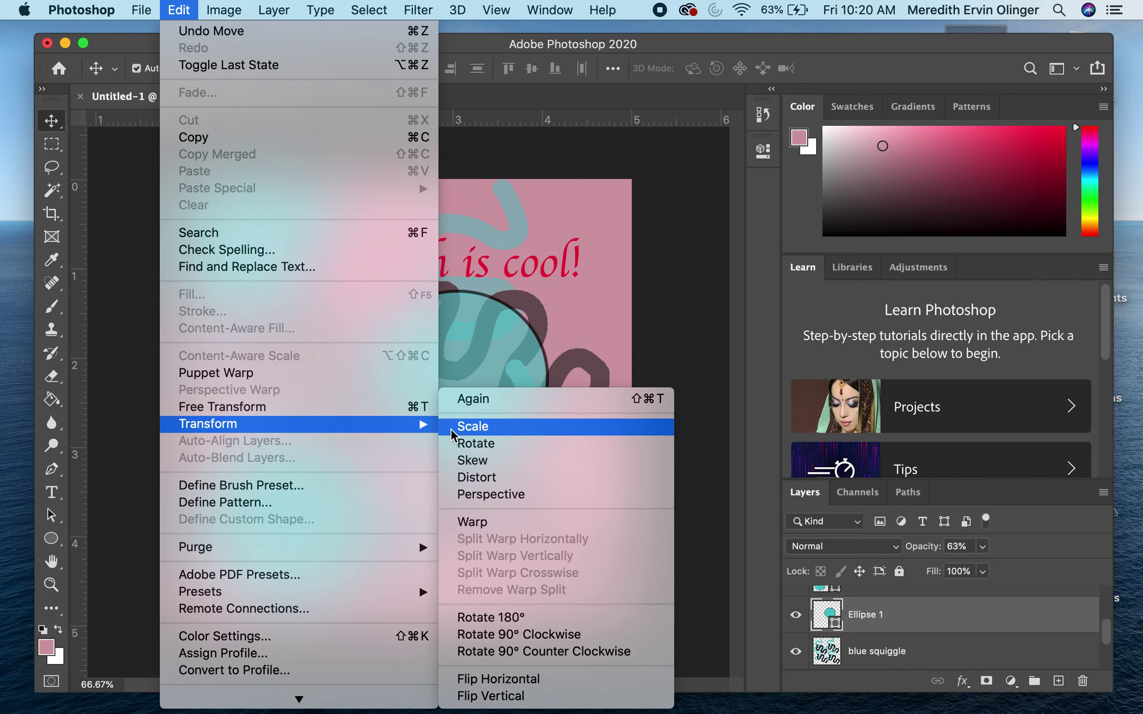
pyautogui.click(471, 428)
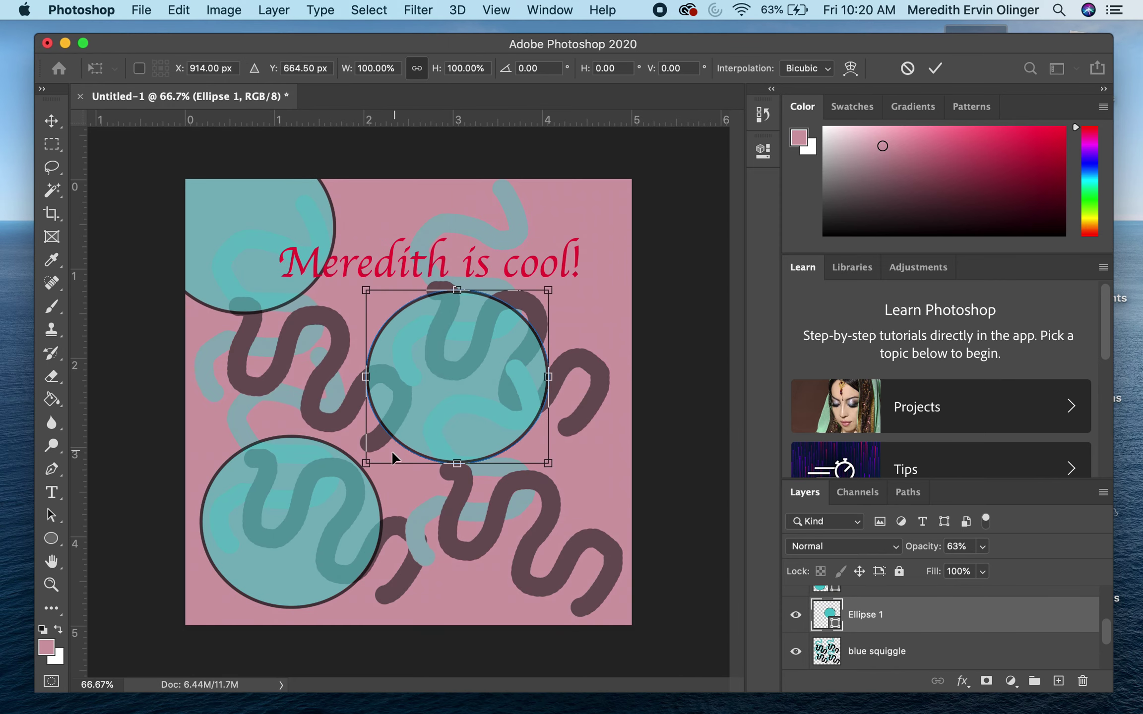
pyautogui.moveTo(362, 471); pyautogui.dragTo(271, 555)
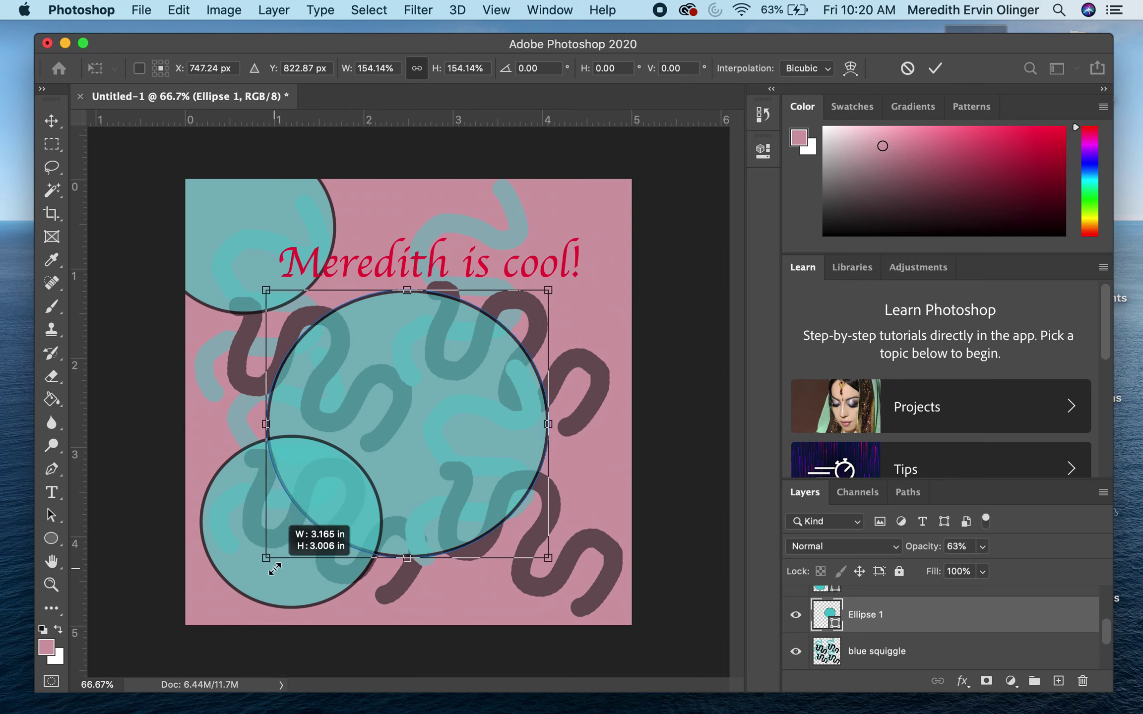
pyautogui.moveTo(270, 556); pyautogui.dragTo(274, 569)
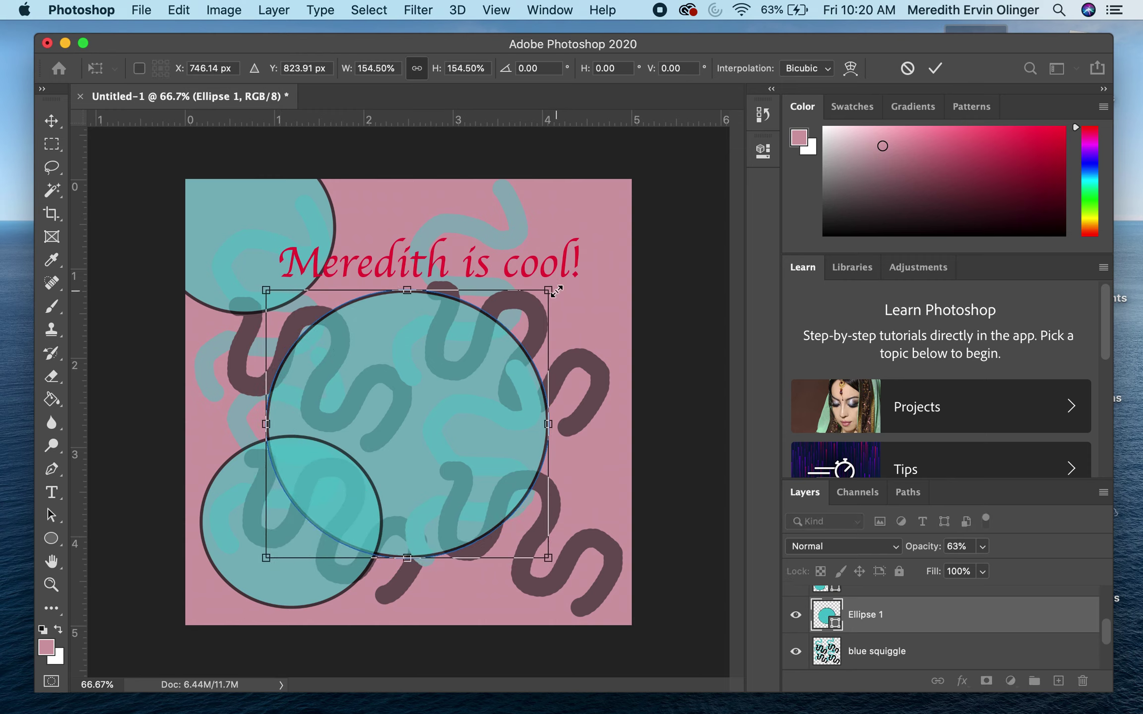
pyautogui.moveTo(549, 290); pyautogui.dragTo(596, 185)
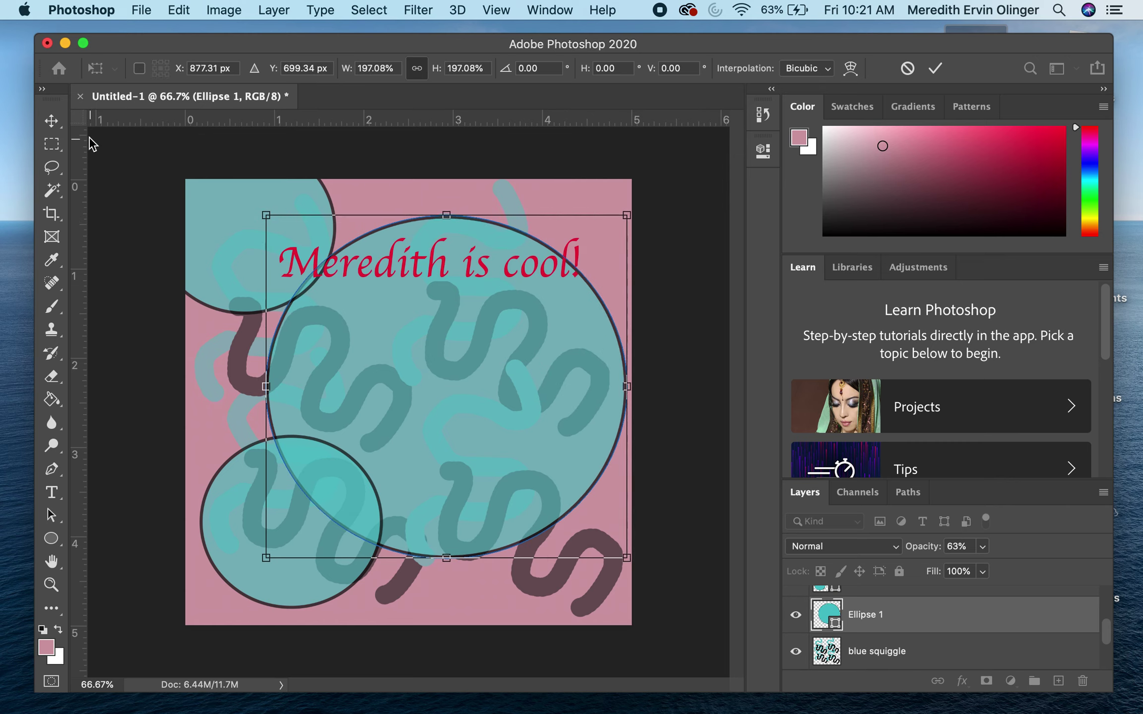
pyautogui.click(61, 120)
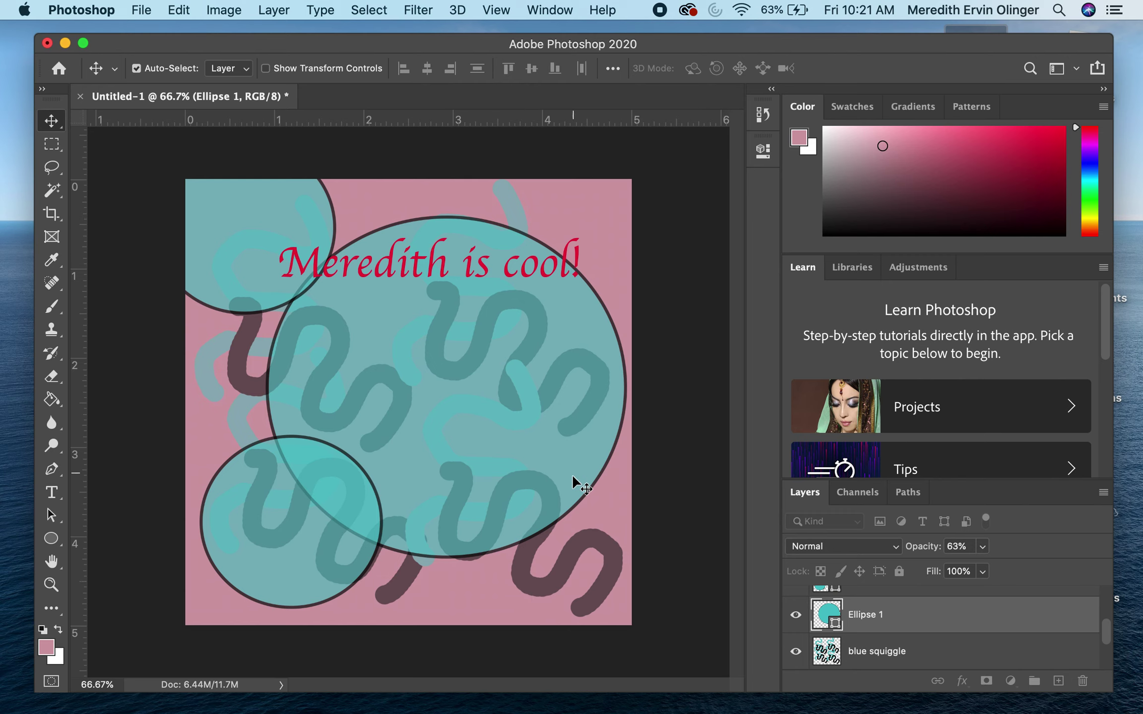
# Open 07_MO_PaintedCollage4.jpg from the desktop Images stack in Photoshop
pyautogui.press('F11')
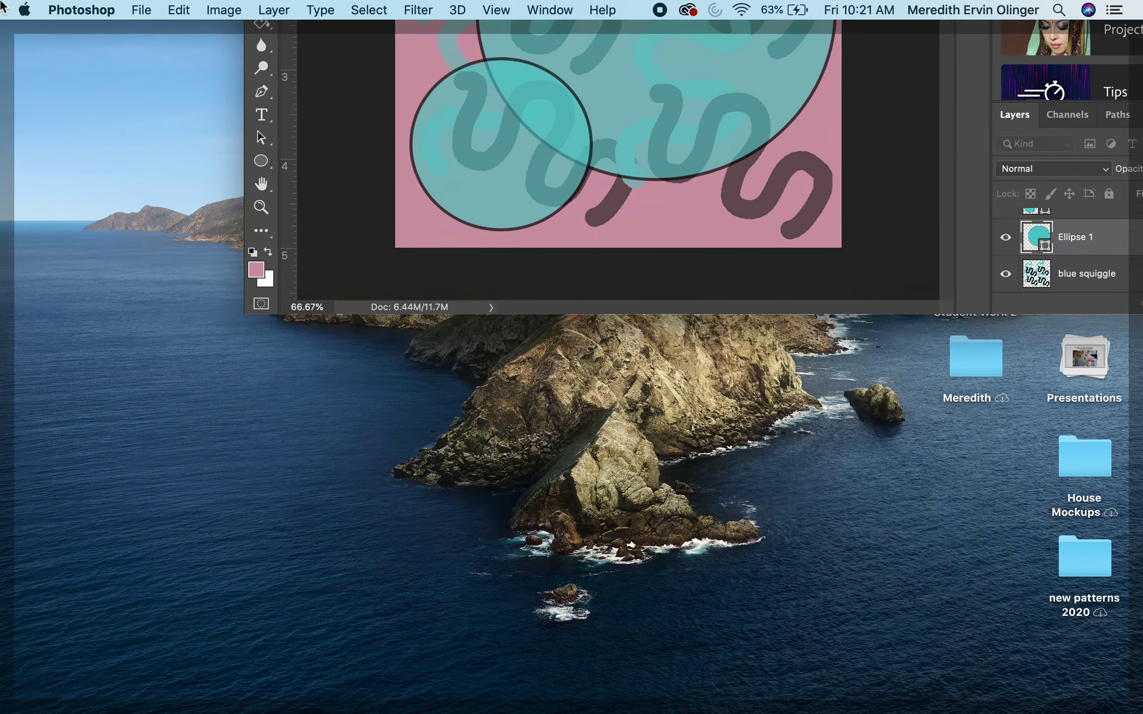
pyautogui.click(1077, 164)
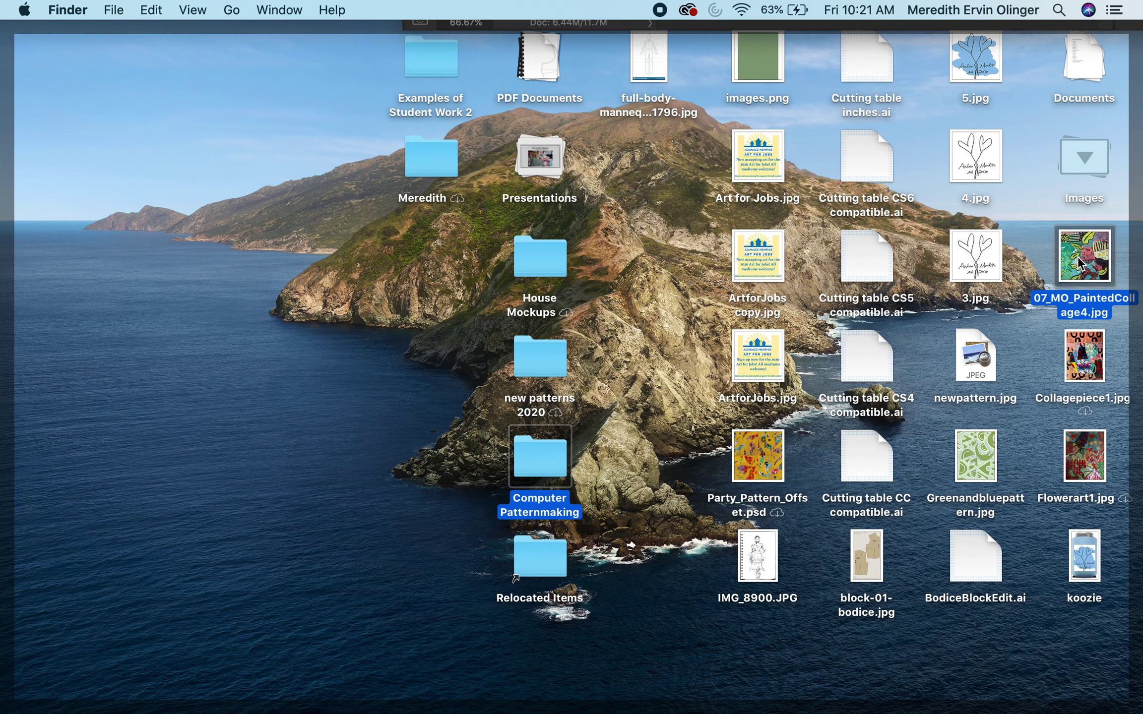
pyautogui.moveTo(1080, 263)
pyautogui.mouseDown()
pyautogui.moveTo(752, 690)
pyautogui.moveTo(785, 705)
pyautogui.mouseUp()
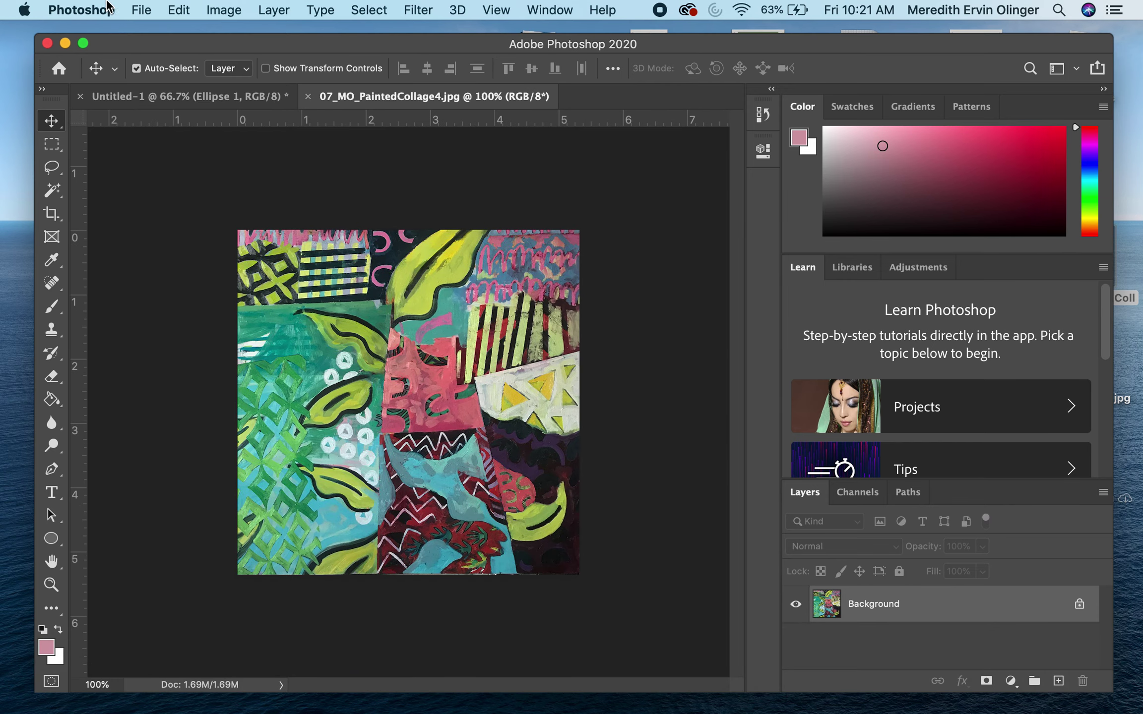
pyautogui.click(138, 12)
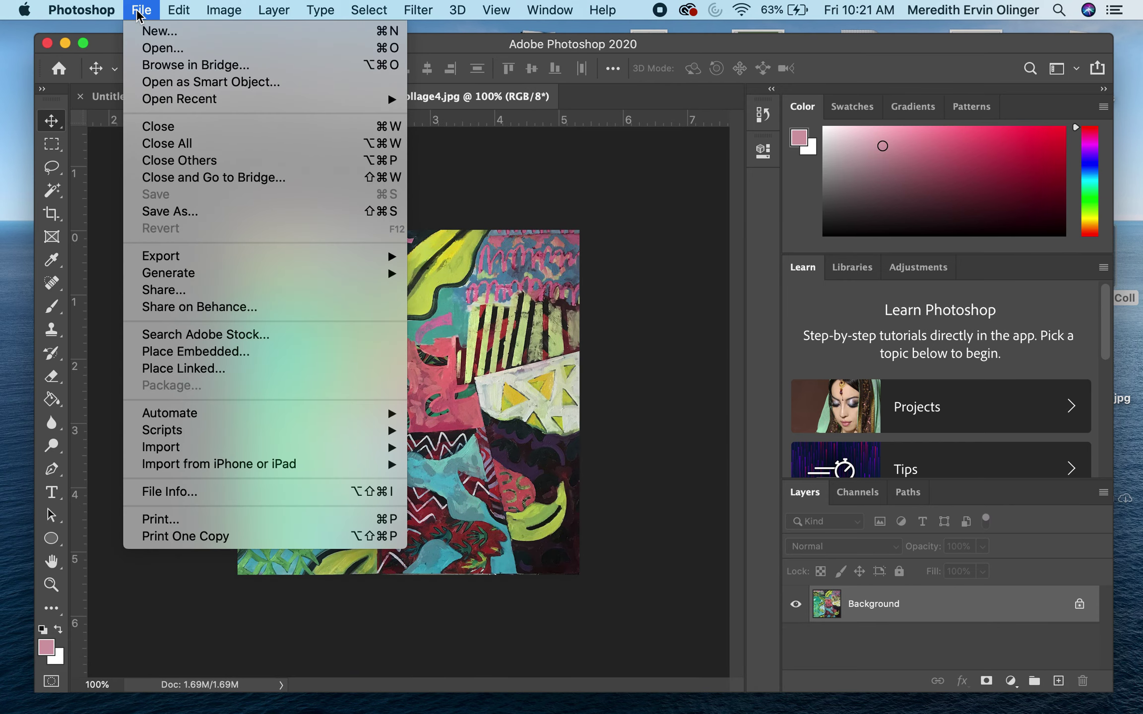
pyautogui.click(161, 49)
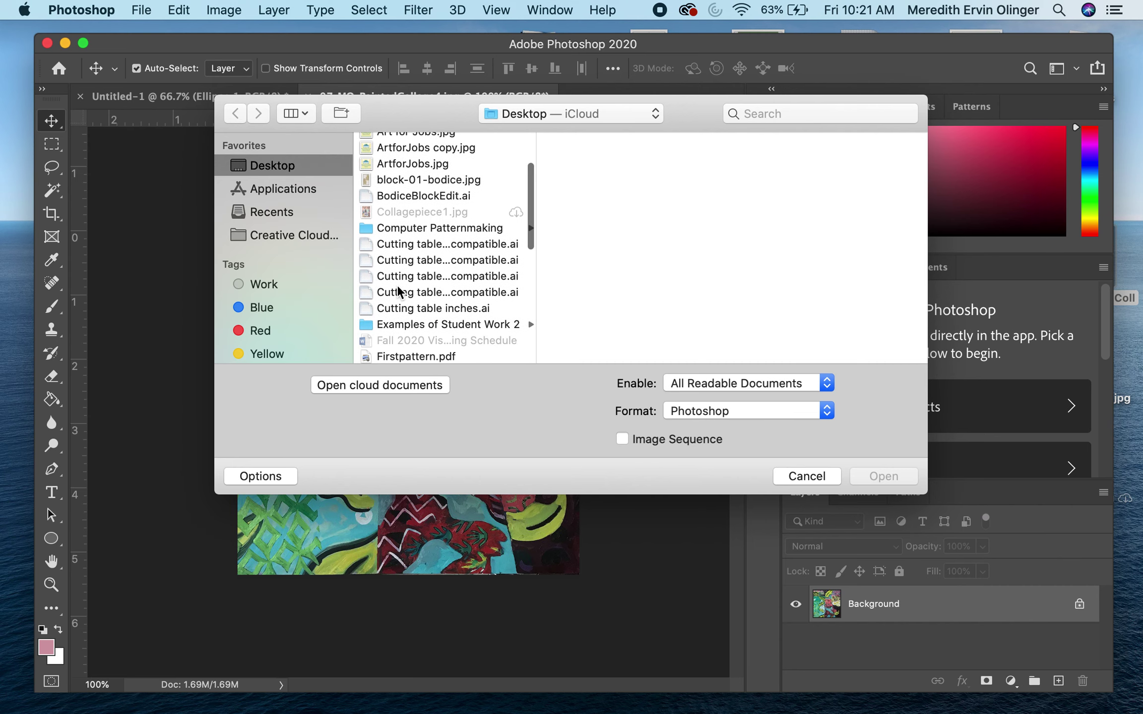
pyautogui.scroll(3, 396, 285)
pyautogui.scroll(2, 397, 284)
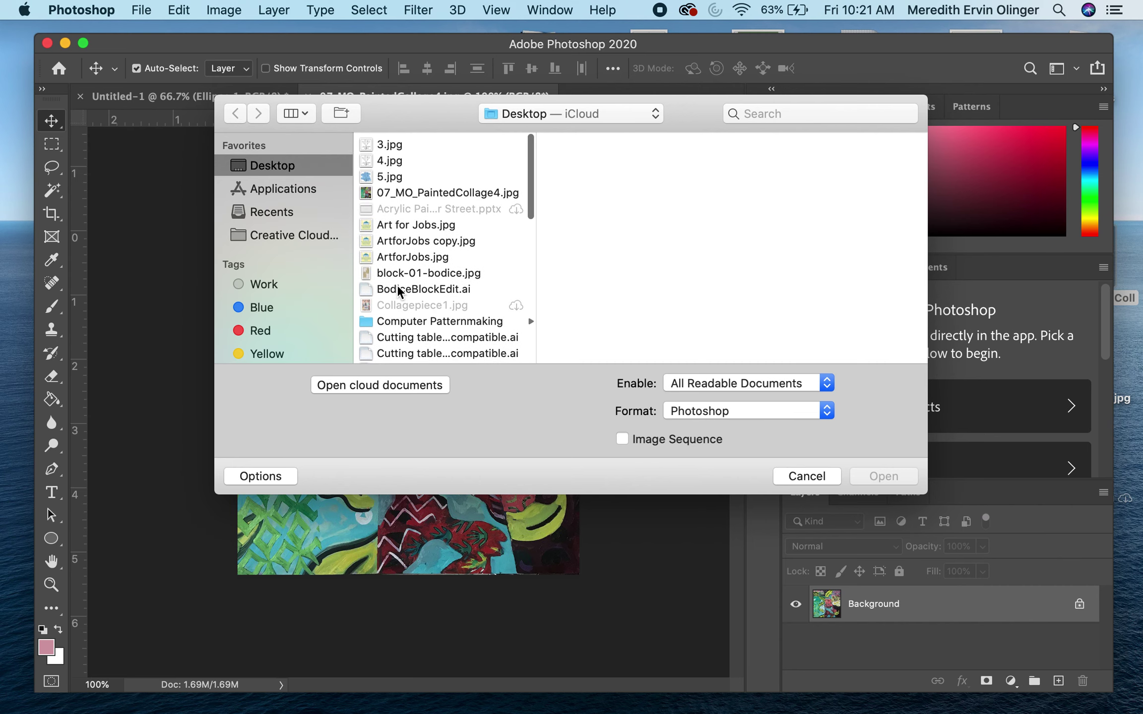
pyautogui.click(791, 480)
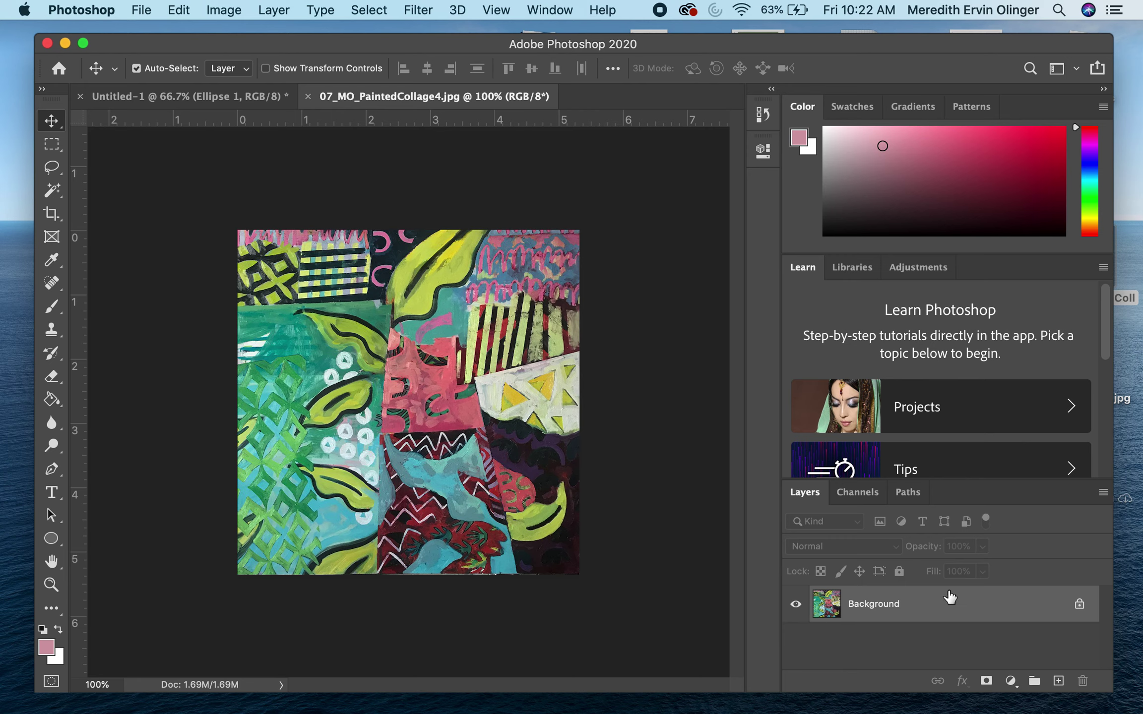
# Duplicate the collage's Background layer, drop the copy into Untitled-1, and place it lower middle
pyautogui.moveTo(949, 604); pyautogui.dragTo(1057, 676)
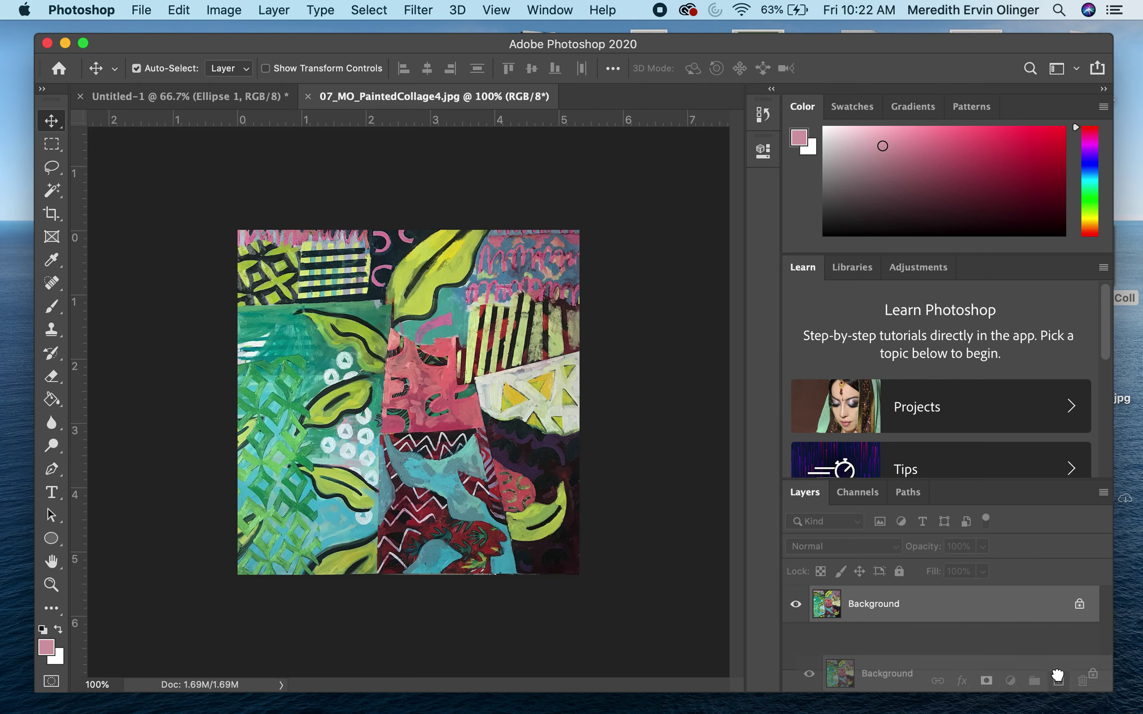
pyautogui.moveTo(1058, 684); pyautogui.dragTo(1058, 684)
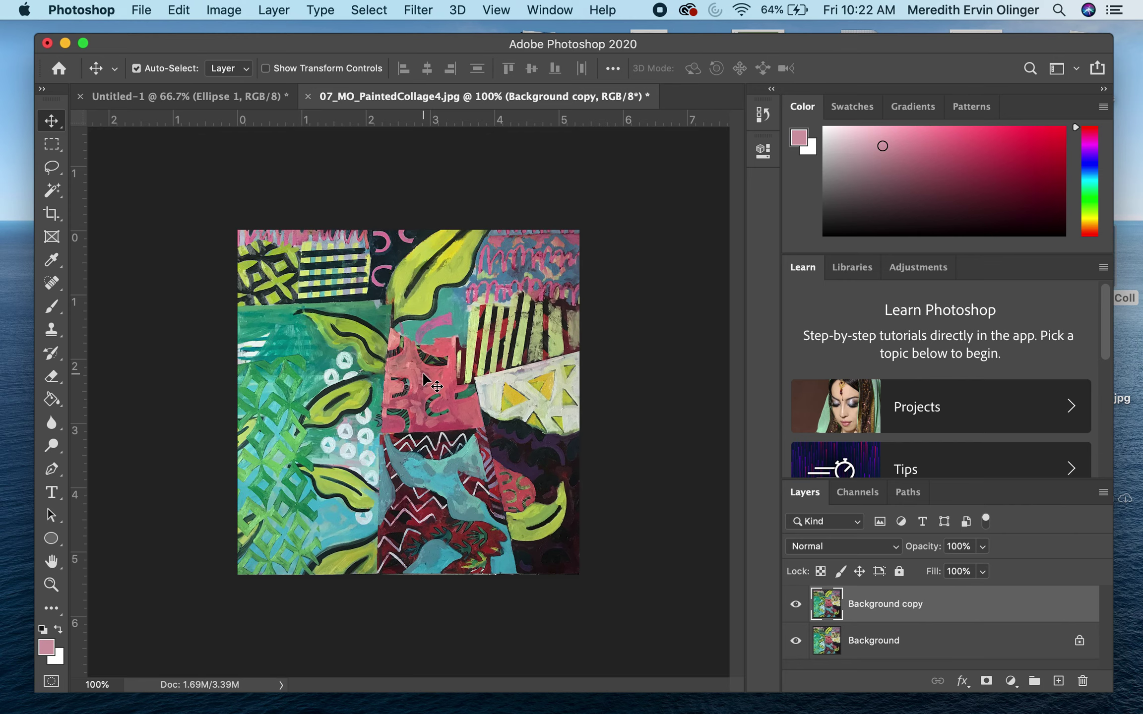
pyautogui.moveTo(422, 373)
pyautogui.mouseDown()
pyautogui.moveTo(268, 206)
pyautogui.moveTo(203, 99)
pyautogui.mouseUp()
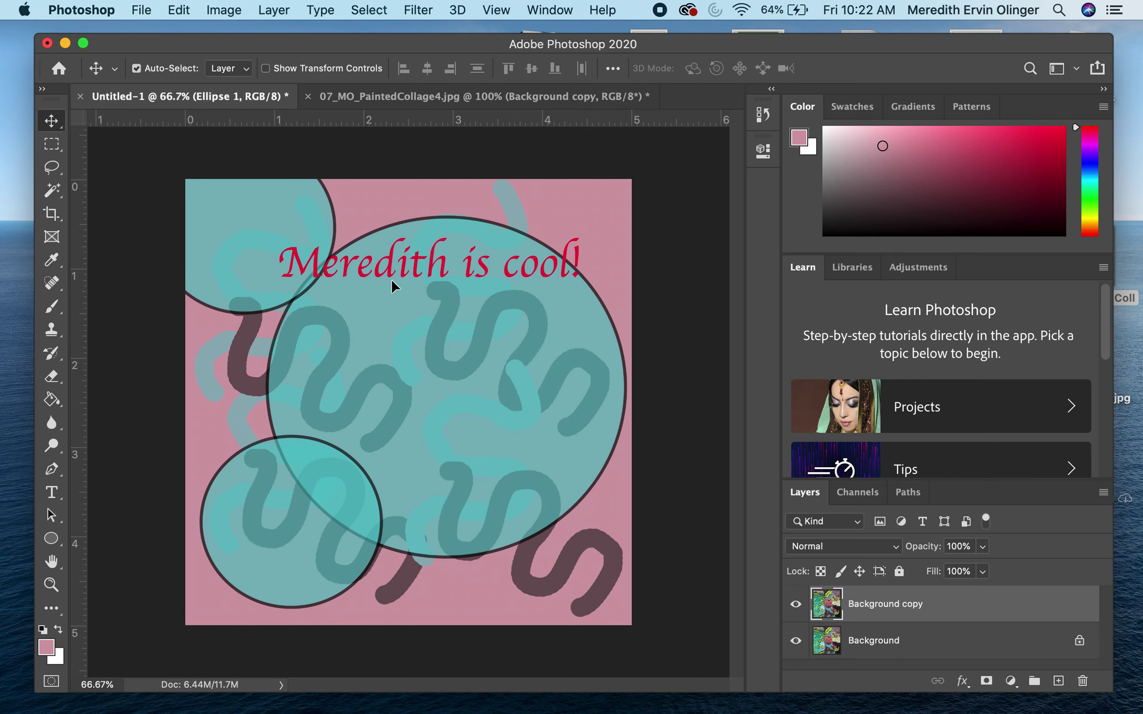
pyautogui.moveTo(417, 342); pyautogui.dragTo(417, 343)
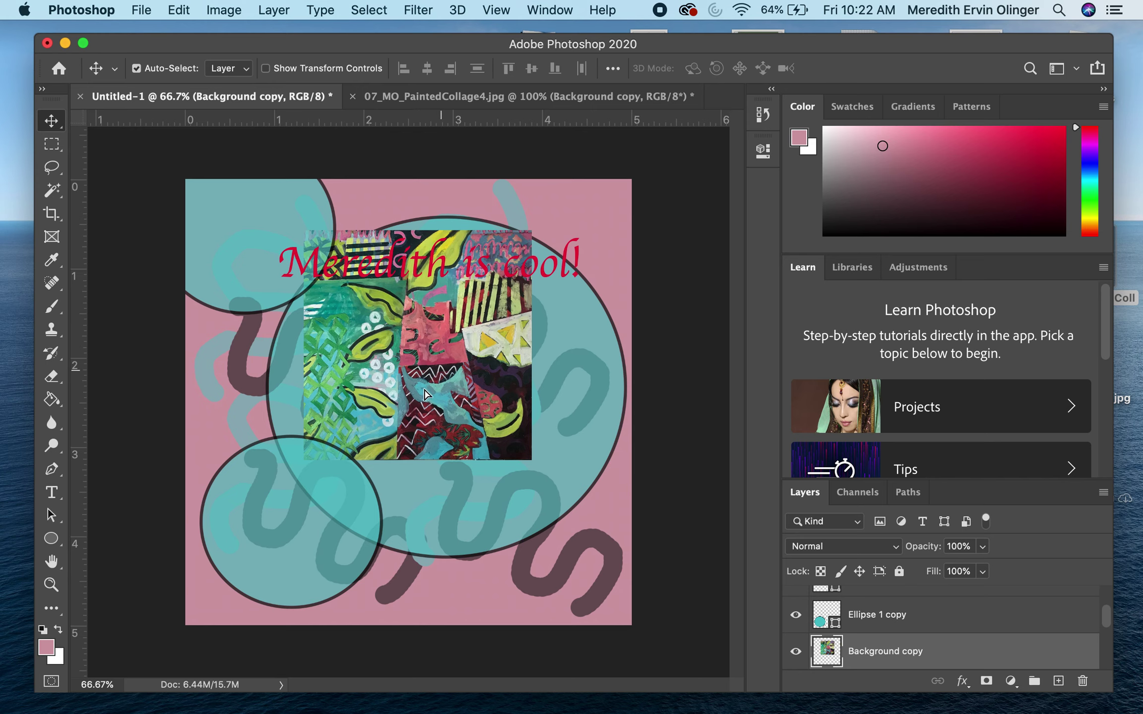
pyautogui.moveTo(456, 351); pyautogui.dragTo(462, 411)
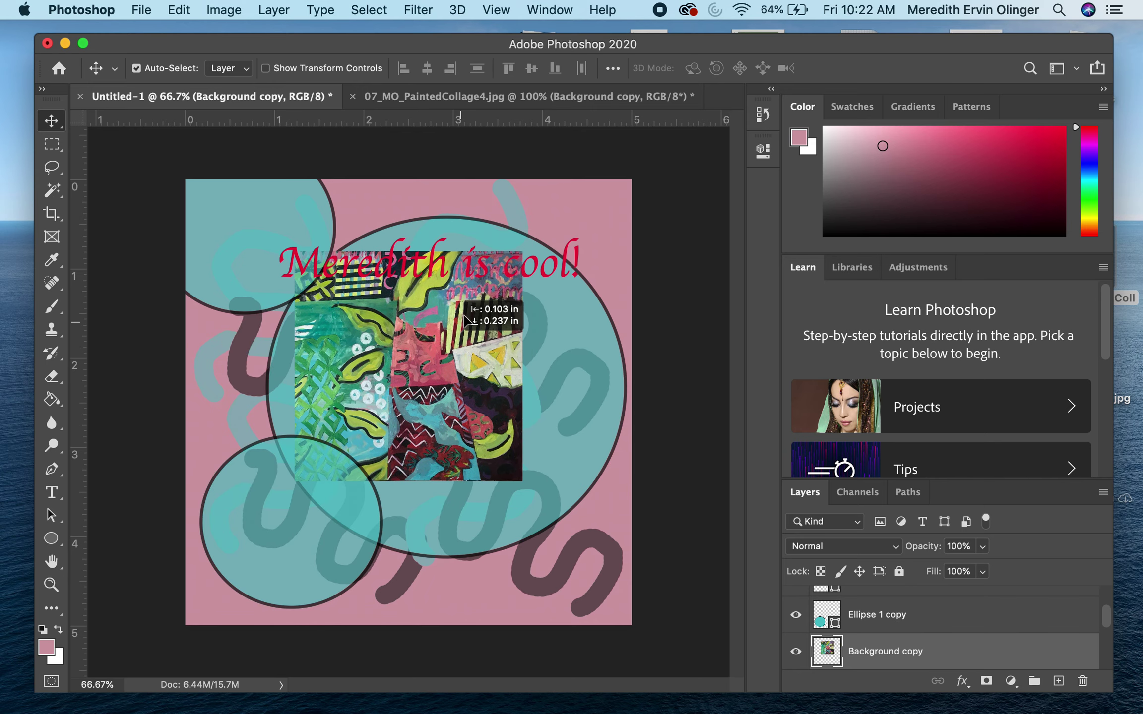
pyautogui.moveTo(463, 411)
pyautogui.mouseDown()
pyautogui.moveTo(524, 410)
pyautogui.moveTo(413, 454)
pyautogui.mouseUp()
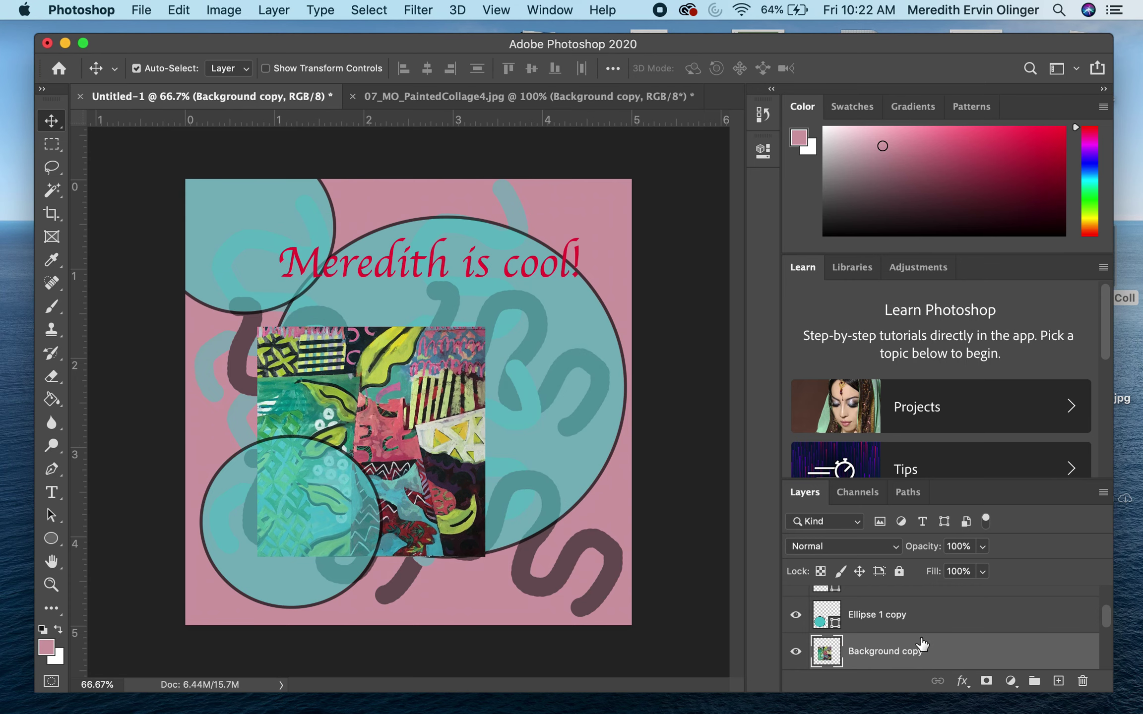
pyautogui.scroll(-2, 920, 643)
pyautogui.scroll(-1, 920, 643)
pyautogui.scroll(1, 920, 643)
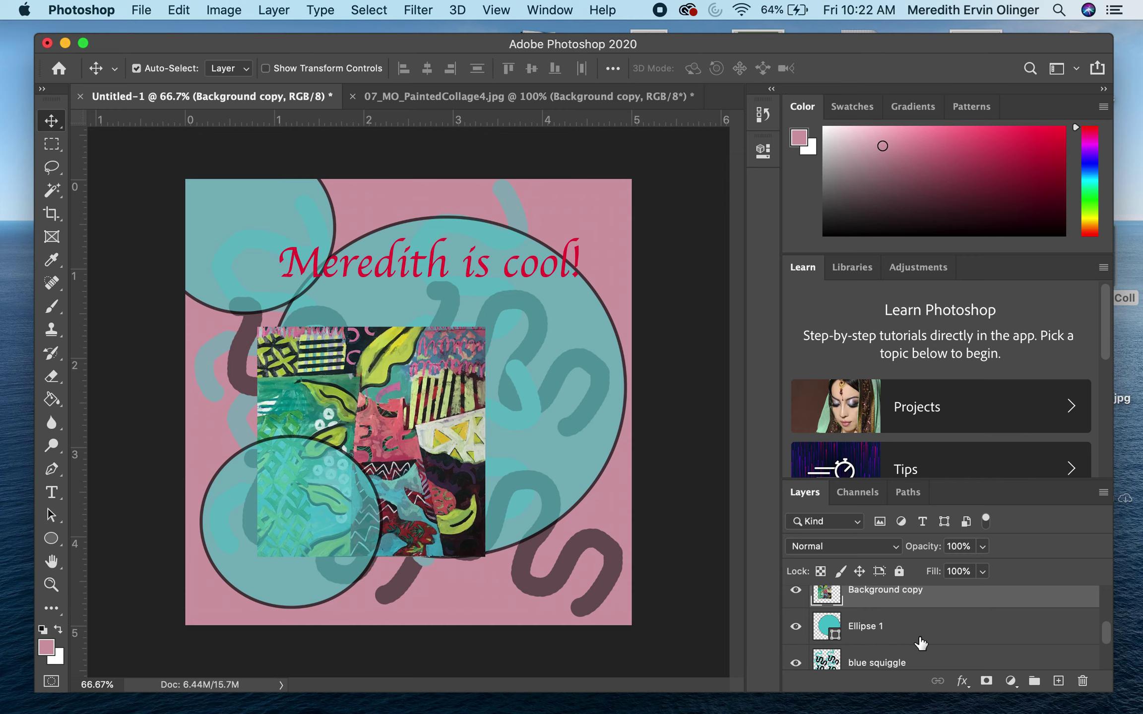
pyautogui.scroll(1, 908, 628)
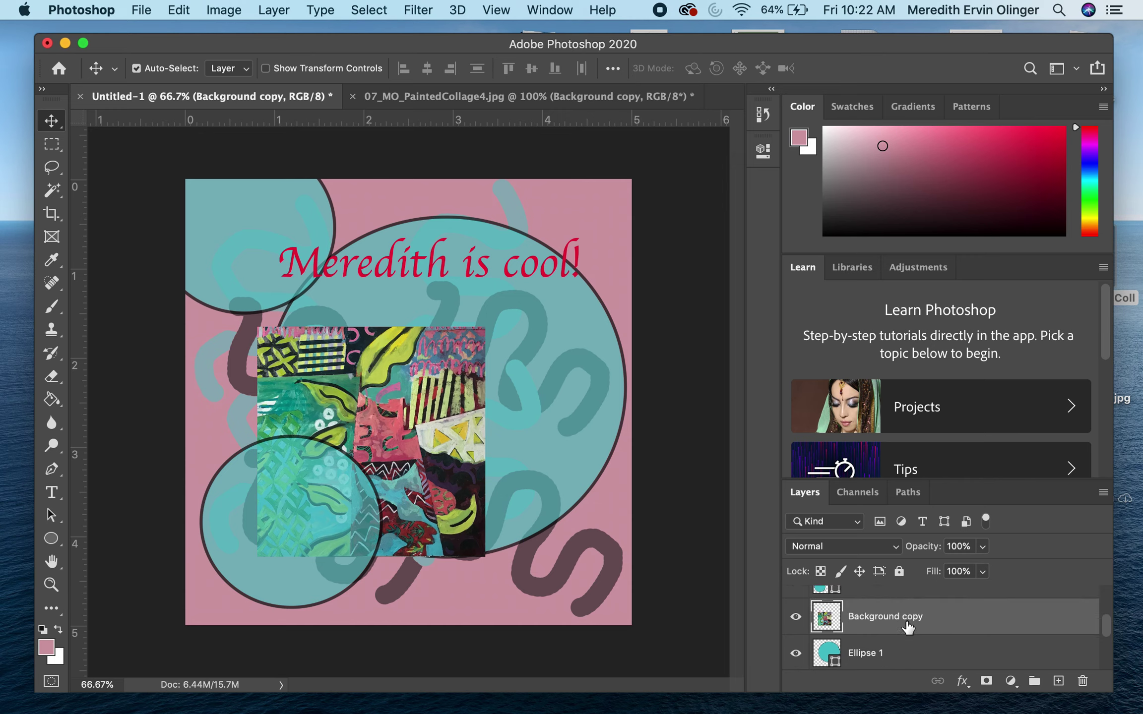
pyautogui.scroll(2, 907, 627)
pyautogui.scroll(-1, 907, 627)
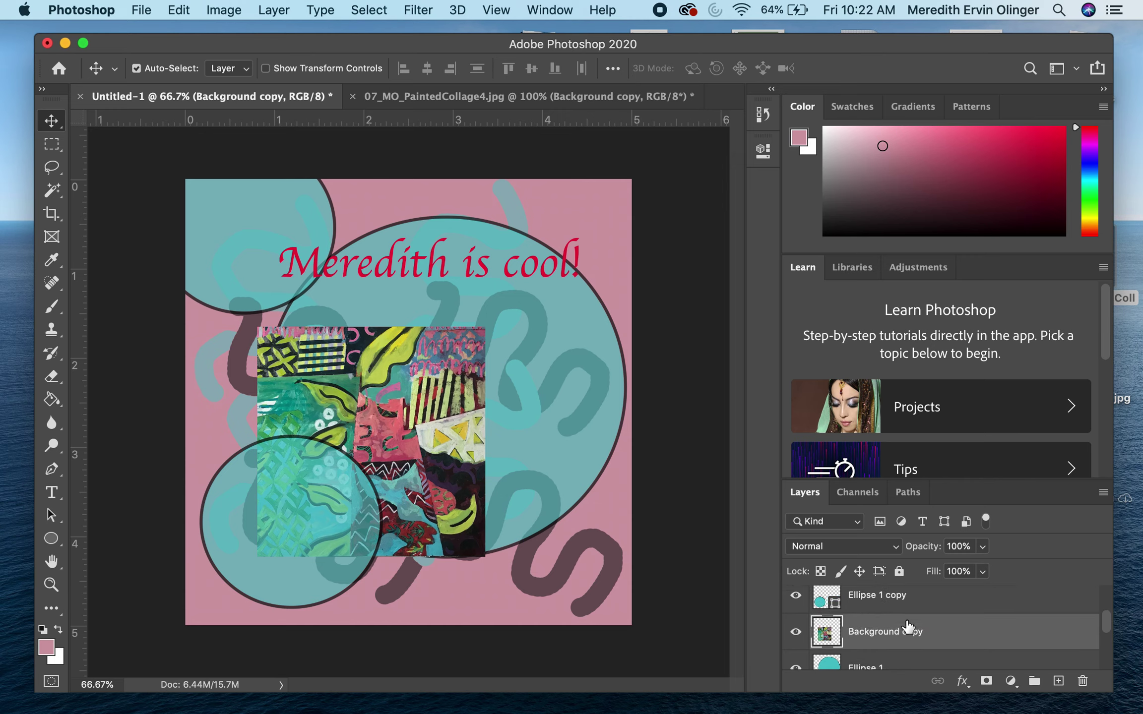
pyautogui.moveTo(912, 632); pyautogui.dragTo(900, 597)
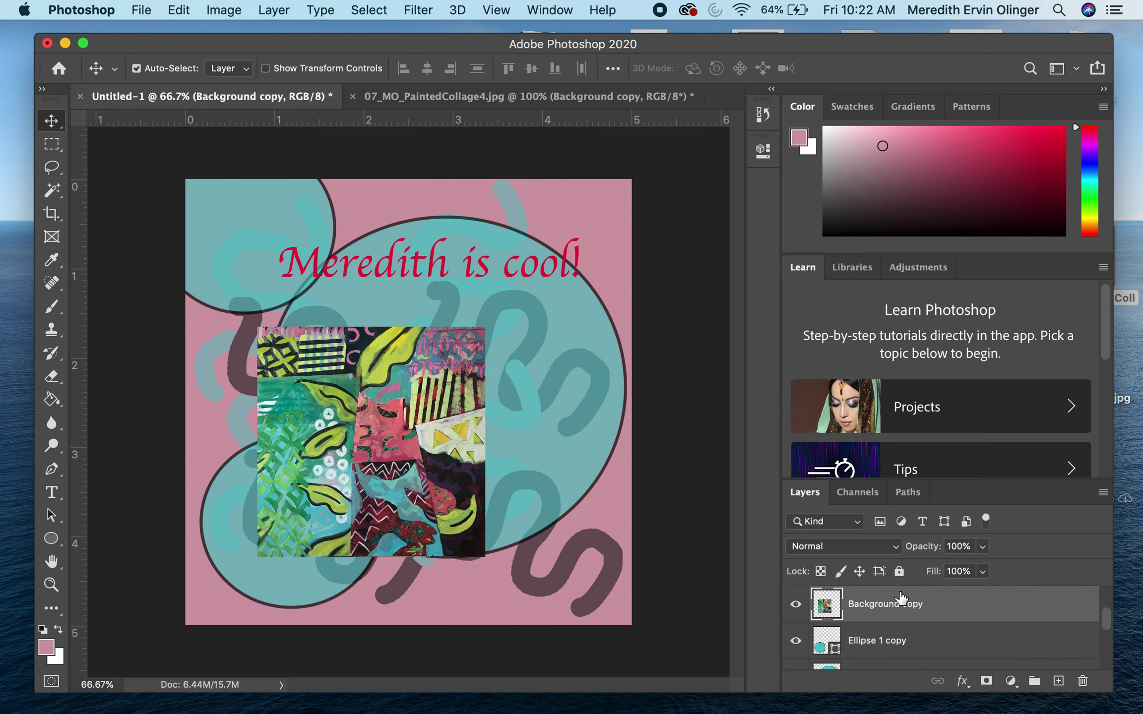
pyautogui.scroll(1, 900, 598)
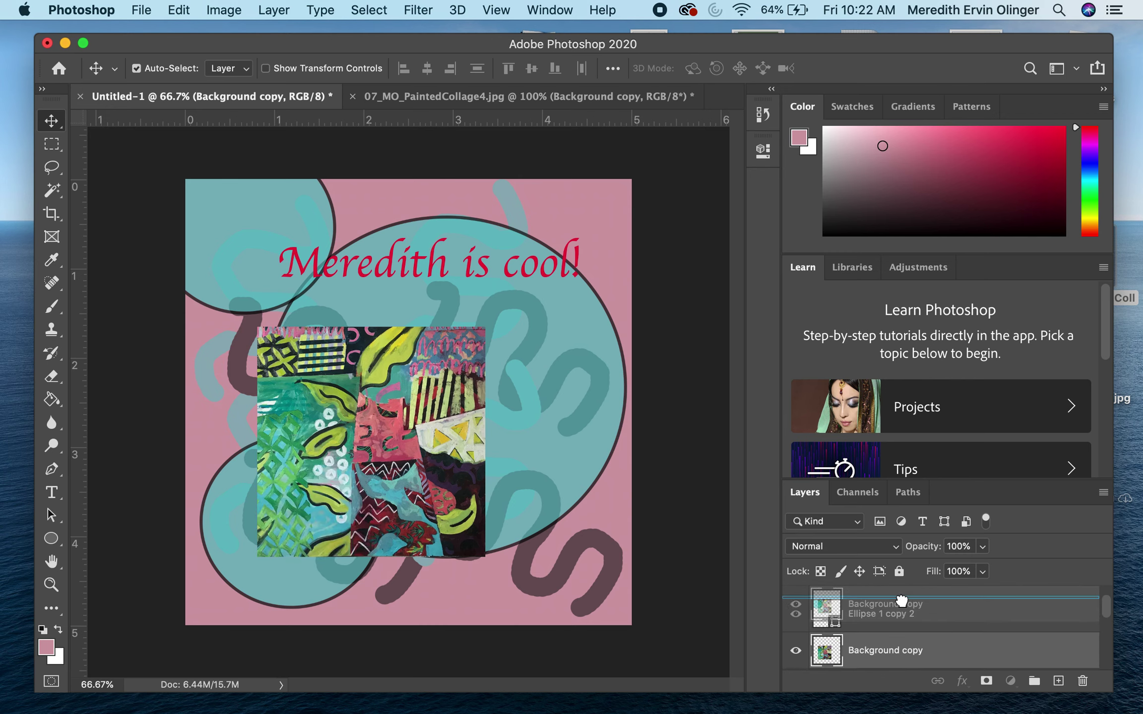
# Restack the Background copy layer below blue squiggle, directly above the pink Layer 1
pyautogui.moveTo(911, 652)
pyautogui.mouseDown()
pyautogui.moveTo(902, 608)
pyautogui.moveTo(938, 624)
pyautogui.mouseUp()
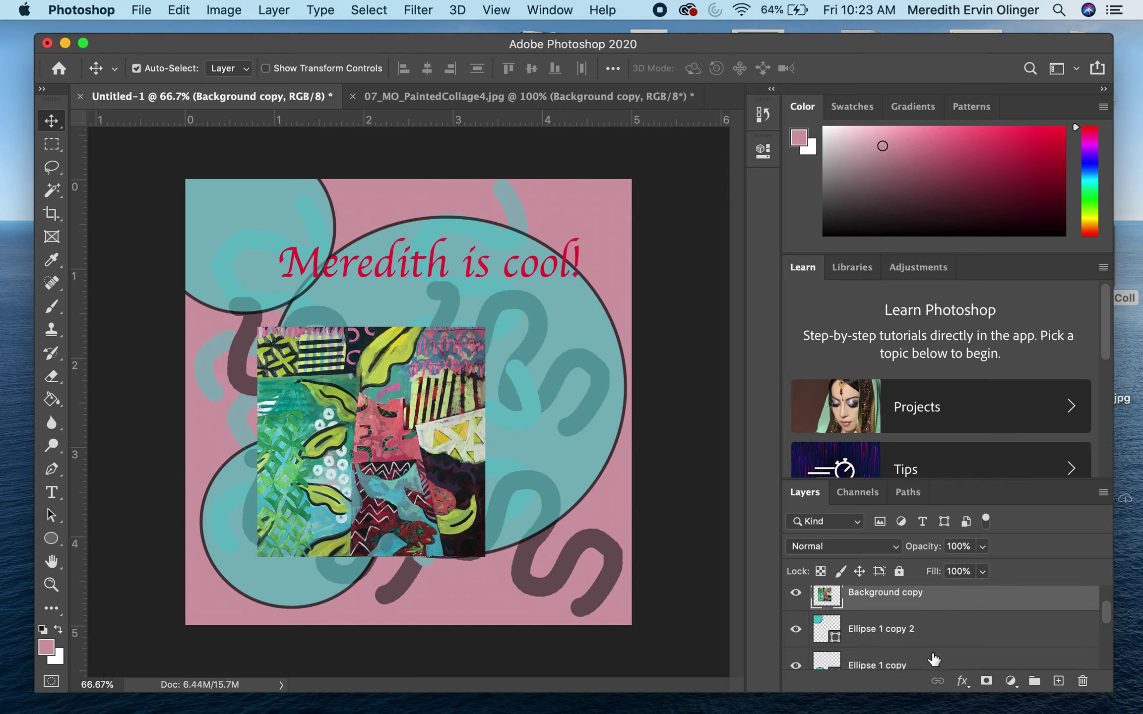
pyautogui.moveTo(939, 624)
pyautogui.mouseDown()
pyautogui.moveTo(933, 659)
pyautogui.moveTo(929, 623)
pyautogui.moveTo(918, 659)
pyautogui.mouseUp()
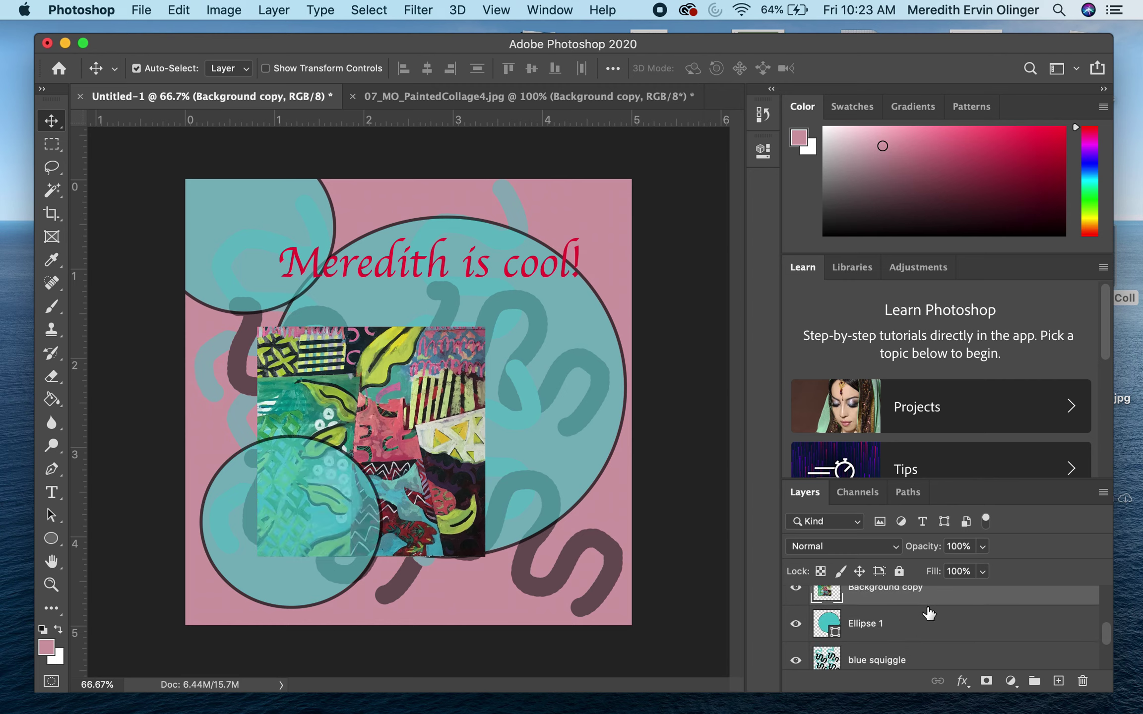
pyautogui.moveTo(929, 605); pyautogui.dragTo(905, 670)
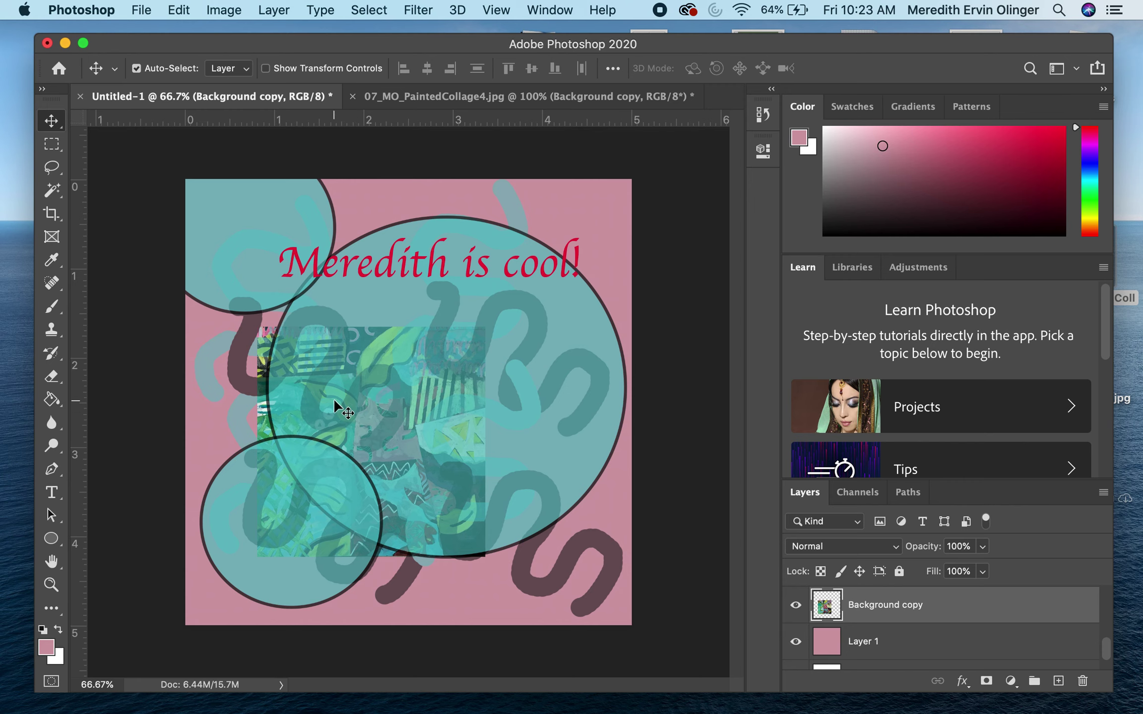
# Free-transform the collage layer to about 225% so it covers the entire poster
pyautogui.click(177, 10)
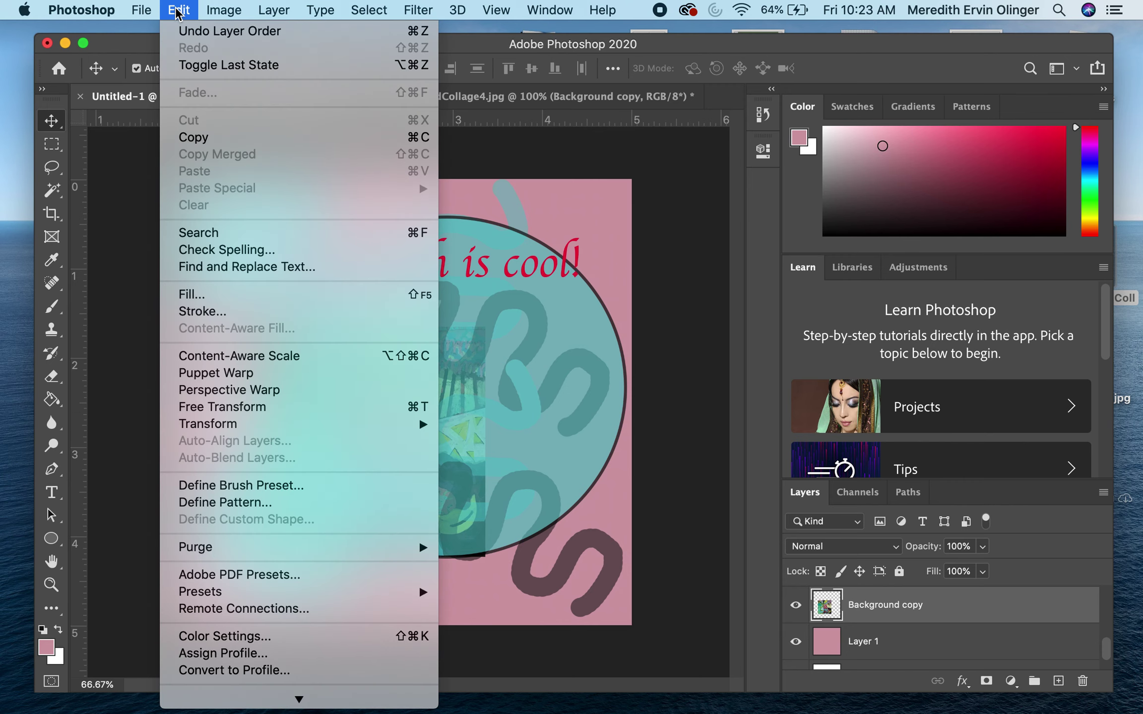
pyautogui.moveTo(208, 424)
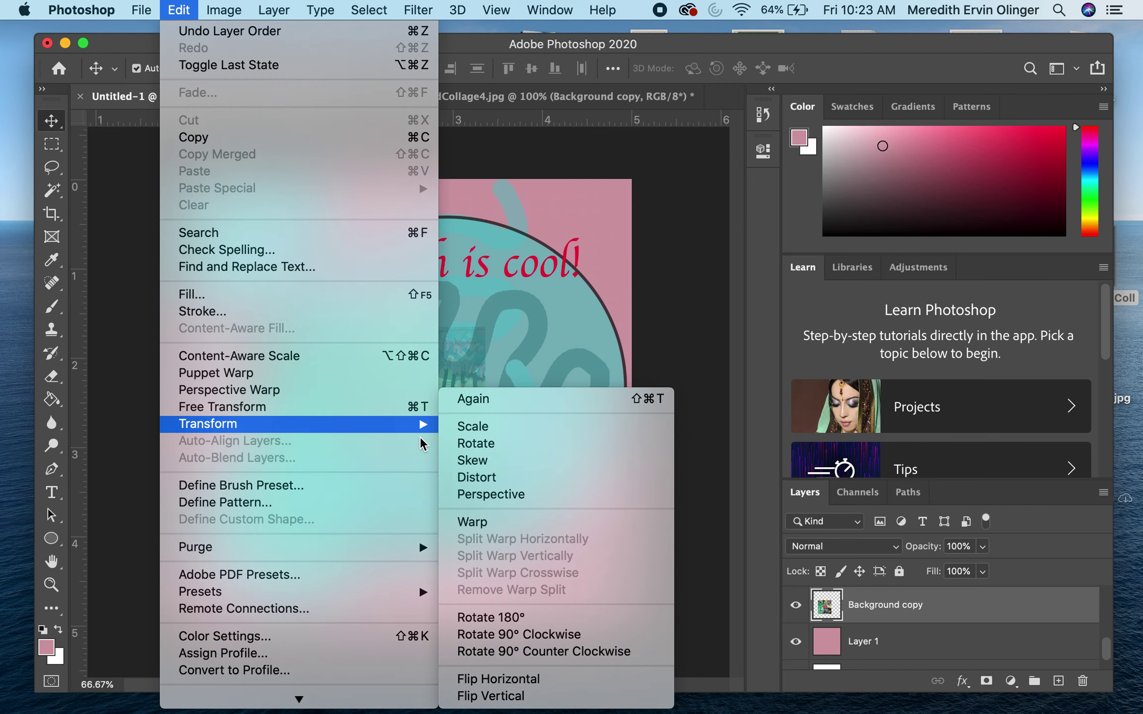
pyautogui.click(472, 436)
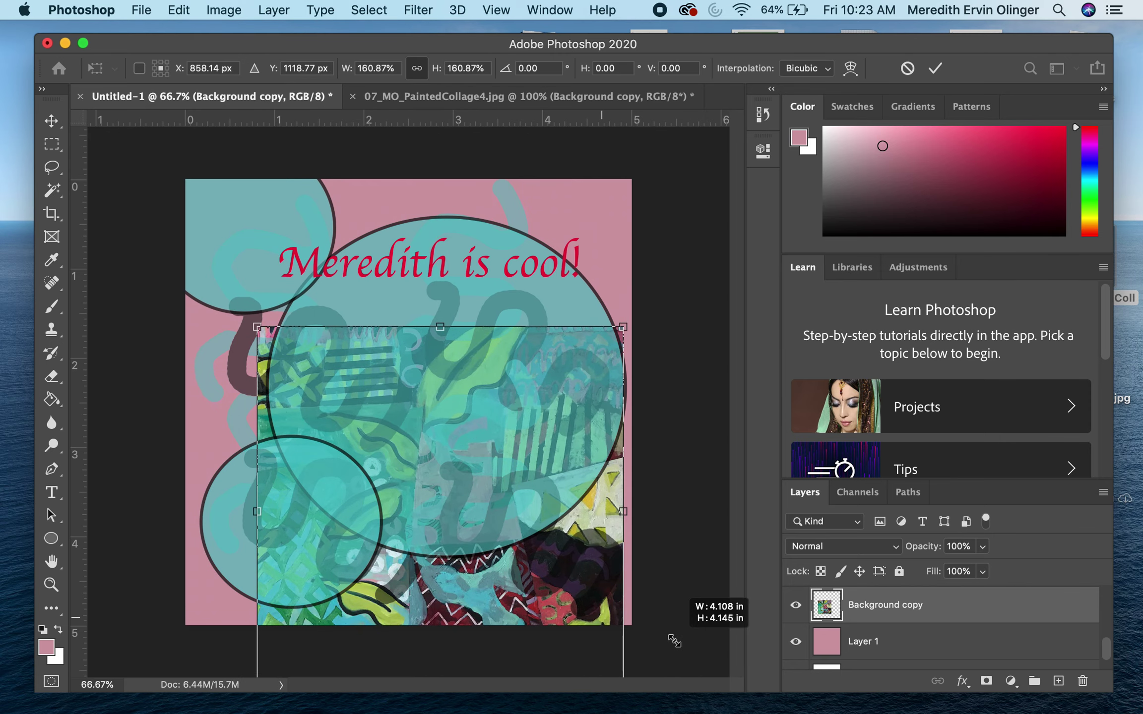
pyautogui.moveTo(545, 586); pyautogui.dragTo(661, 638)
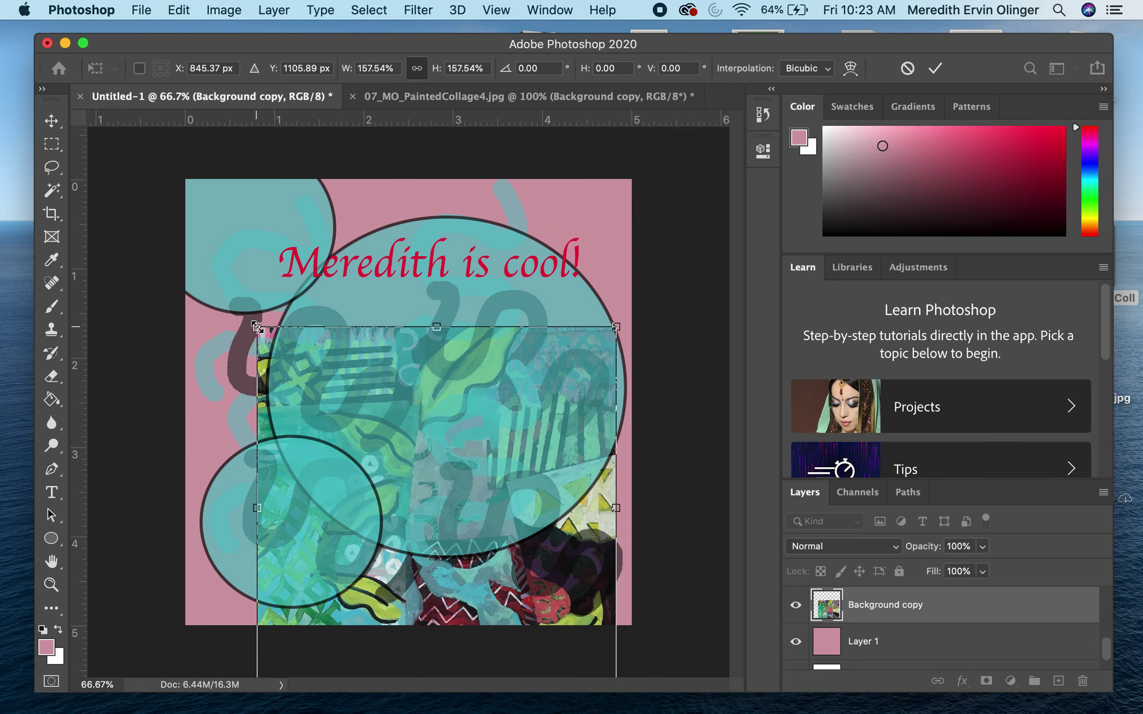
pyautogui.moveTo(257, 328)
pyautogui.mouseDown()
pyautogui.moveTo(172, 185)
pyautogui.moveTo(194, 208)
pyautogui.mouseUp()
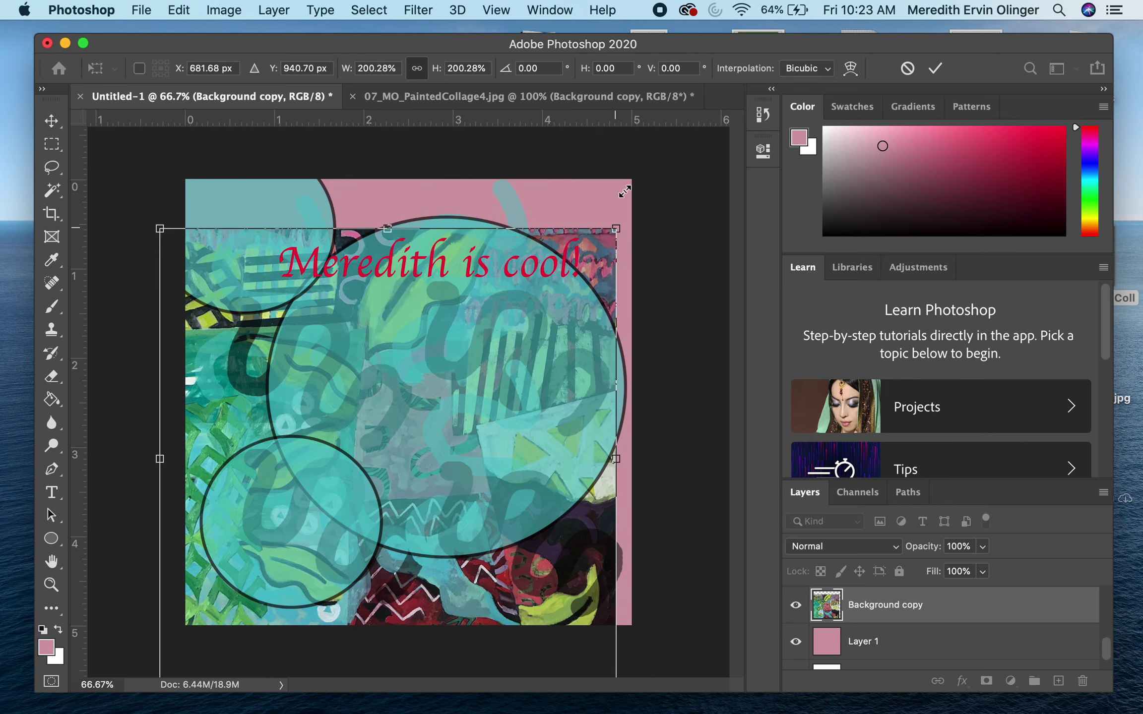
pyautogui.moveTo(626, 190); pyautogui.dragTo(647, 147)
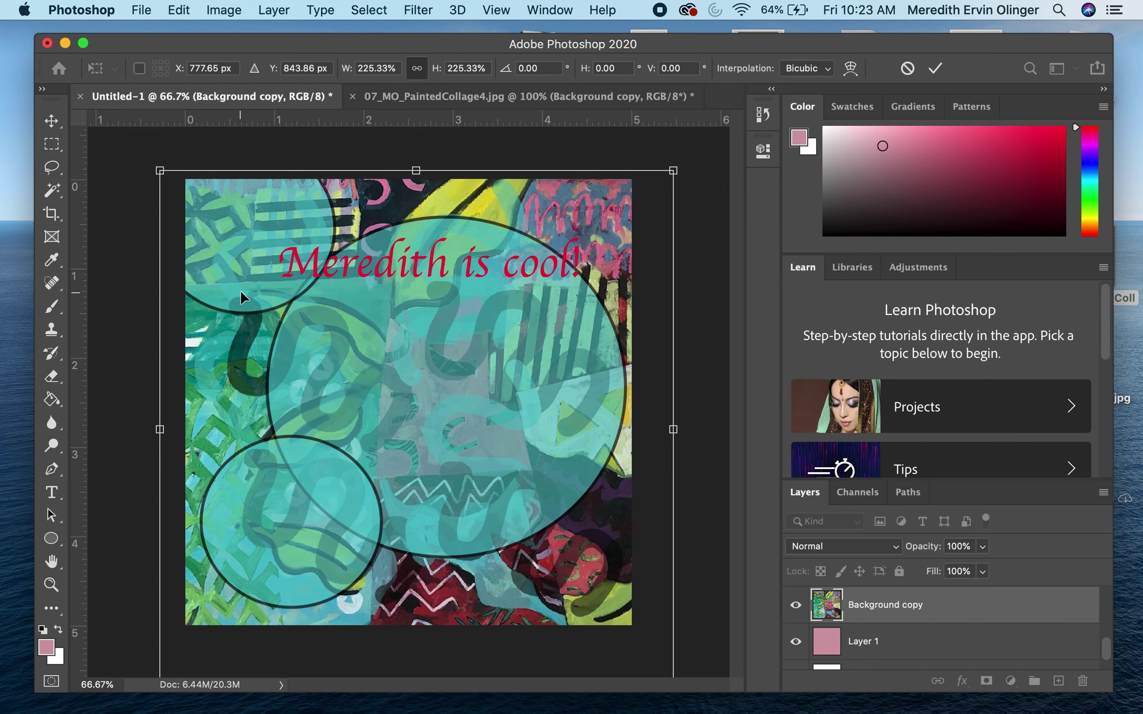
pyautogui.click(53, 128)
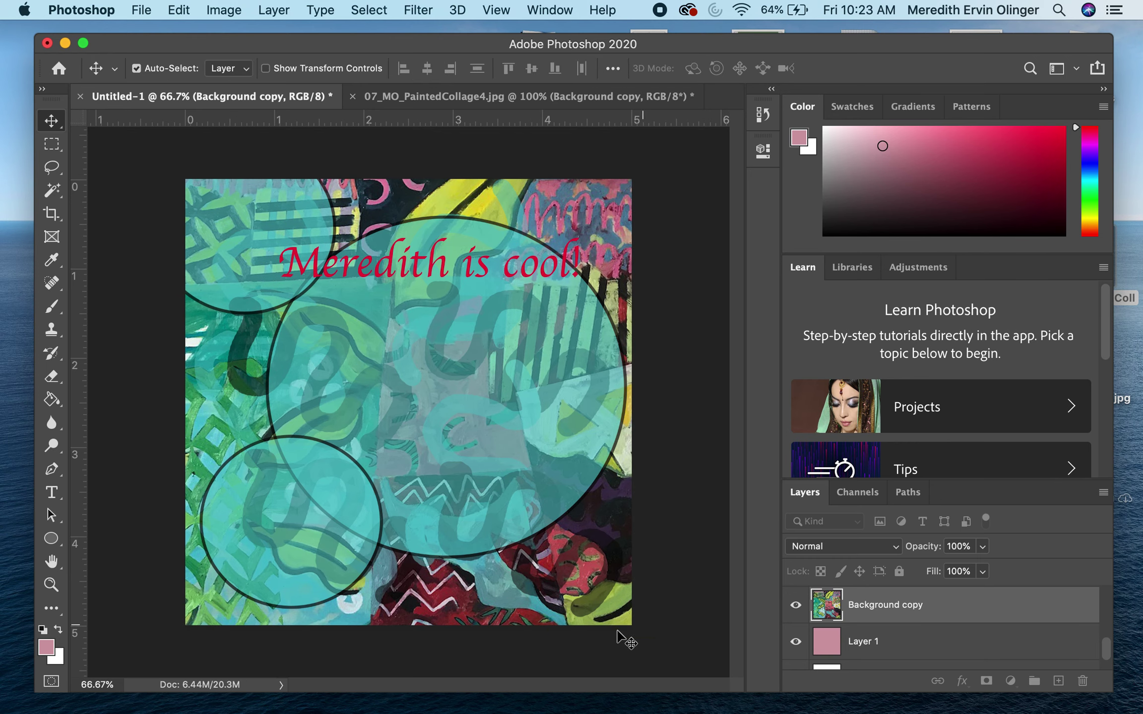
pyautogui.moveTo(615, 599); pyautogui.dragTo(610, 540)
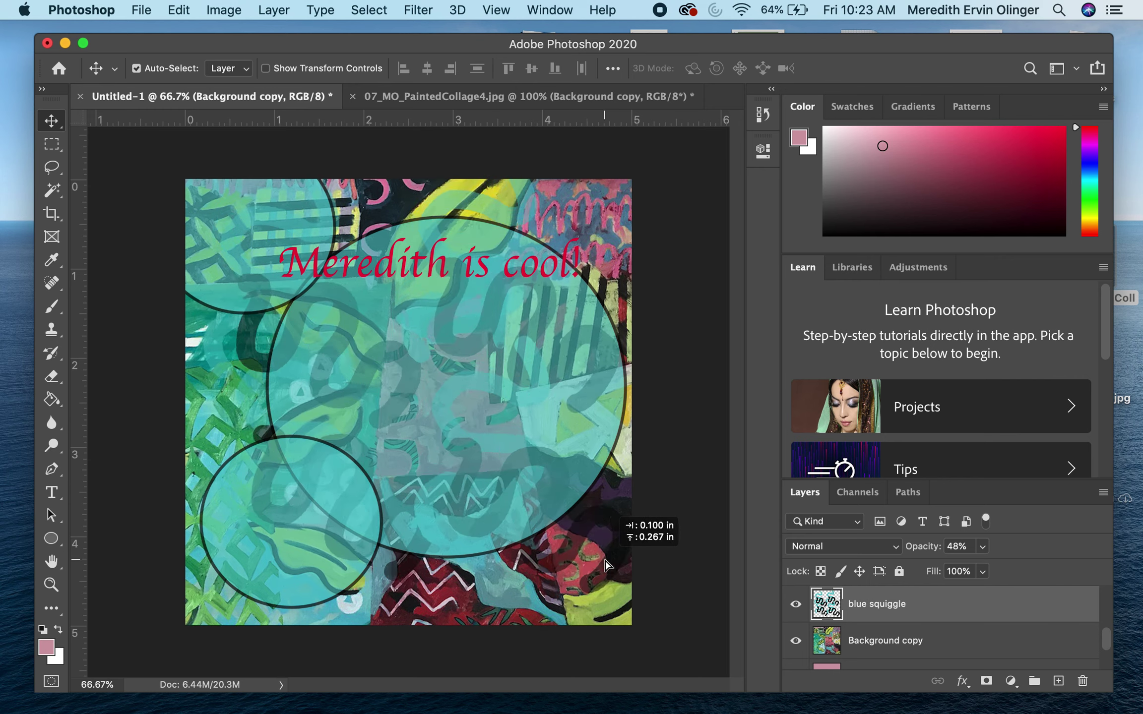
pyautogui.moveTo(609, 540); pyautogui.dragTo(617, 559)
pyautogui.click(862, 642)
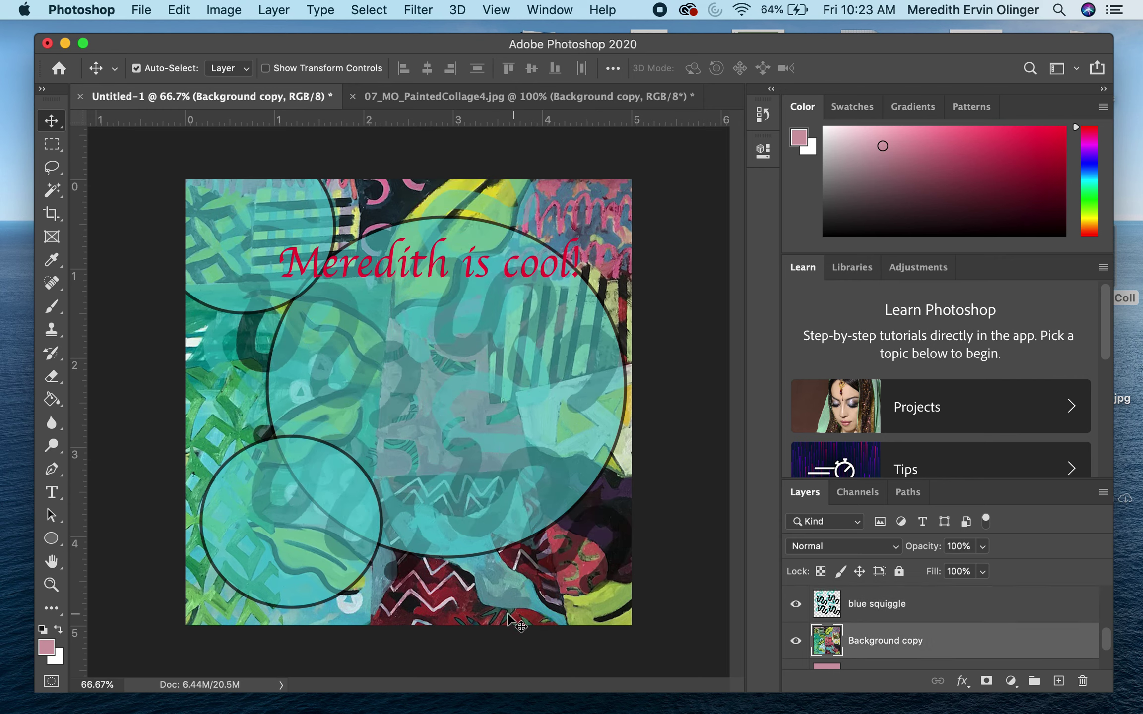
pyautogui.moveTo(523, 602); pyautogui.dragTo(527, 606)
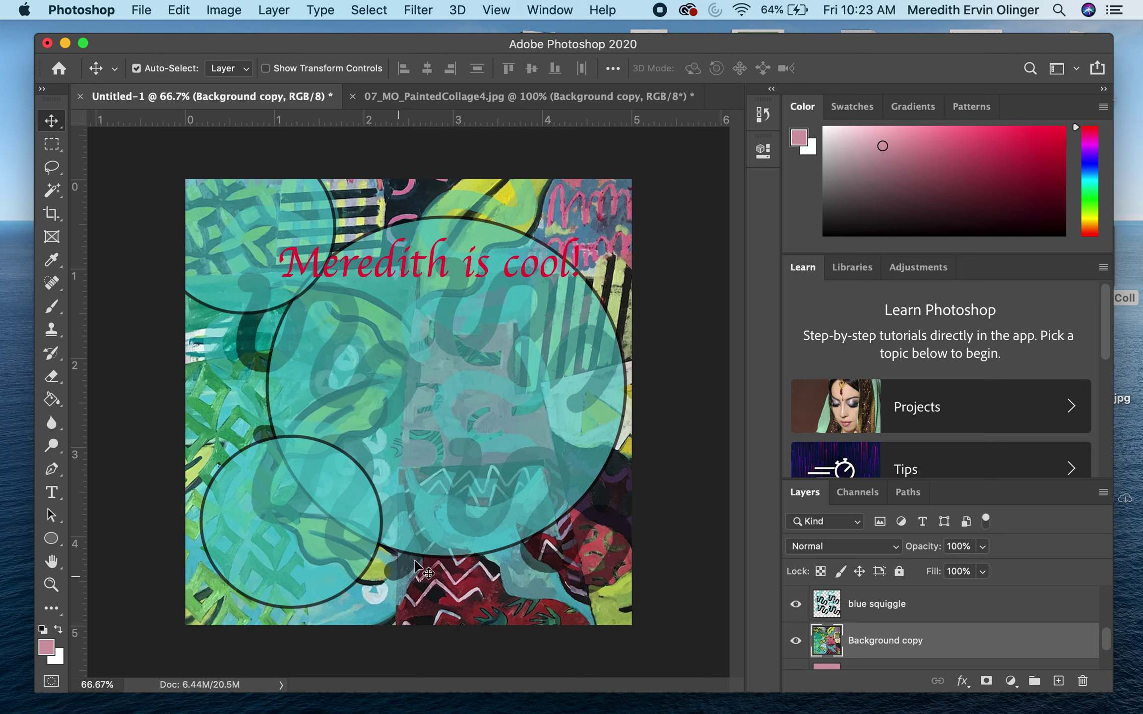
pyautogui.moveTo(526, 606); pyautogui.dragTo(433, 560)
pyautogui.click(428, 103)
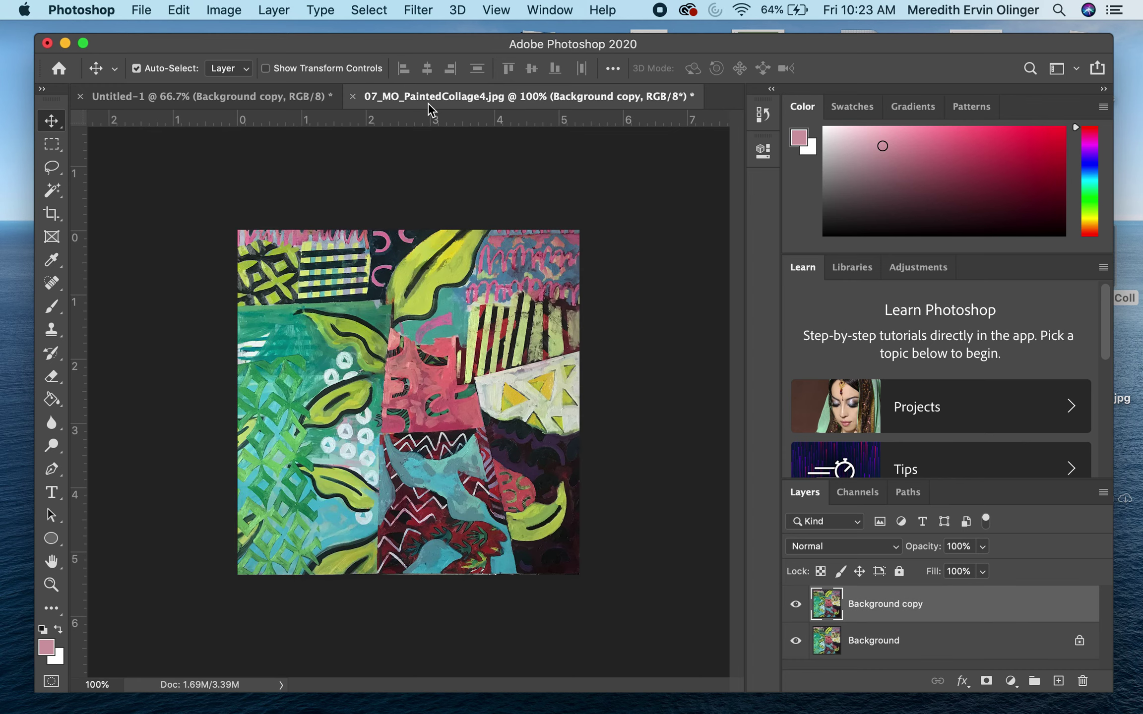
pyautogui.click(252, 96)
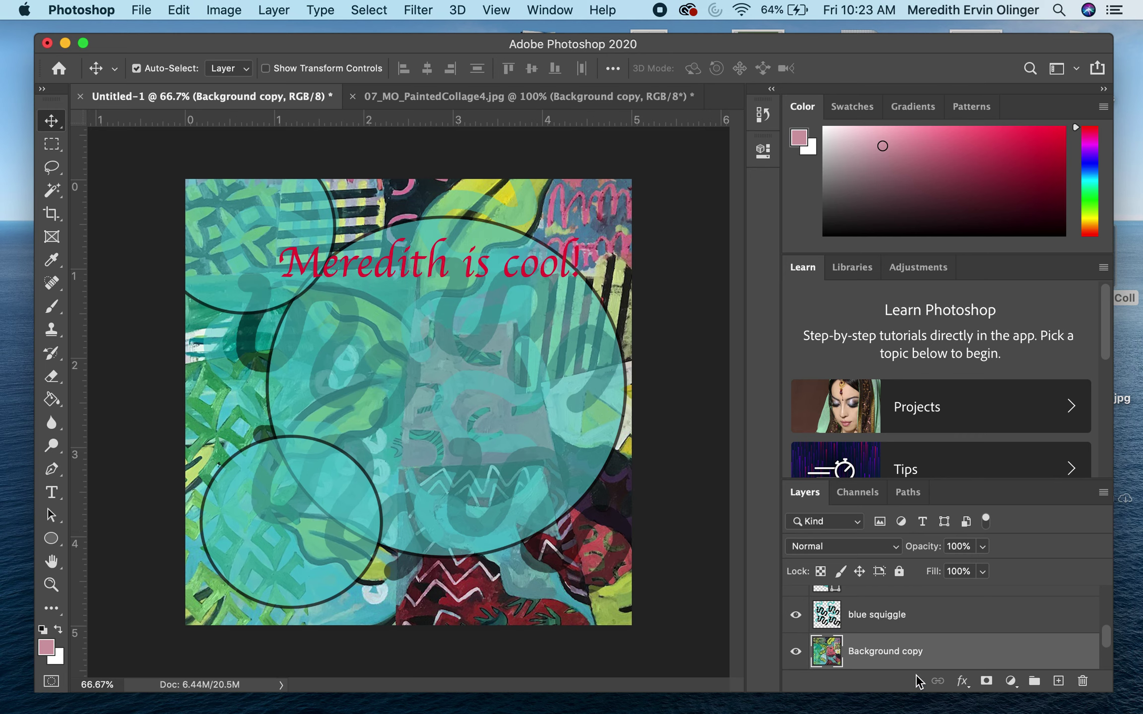
# Raise the blue squiggle layer's opacity to 79%
pyautogui.click(886, 616)
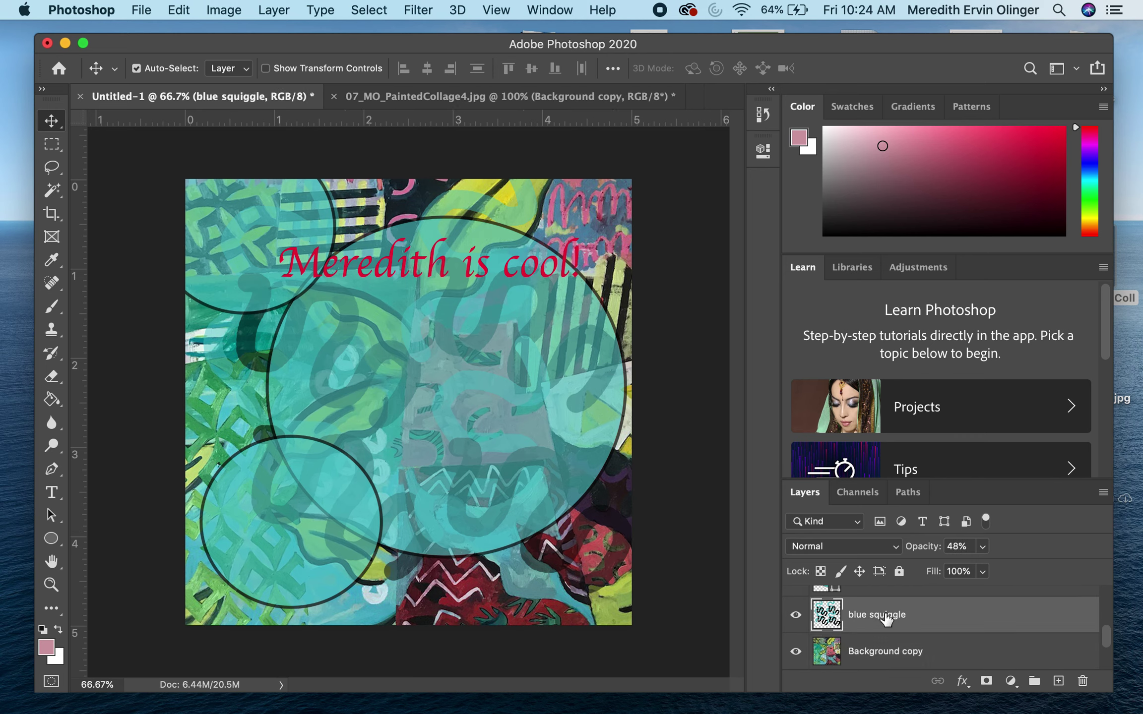
pyautogui.click(983, 547)
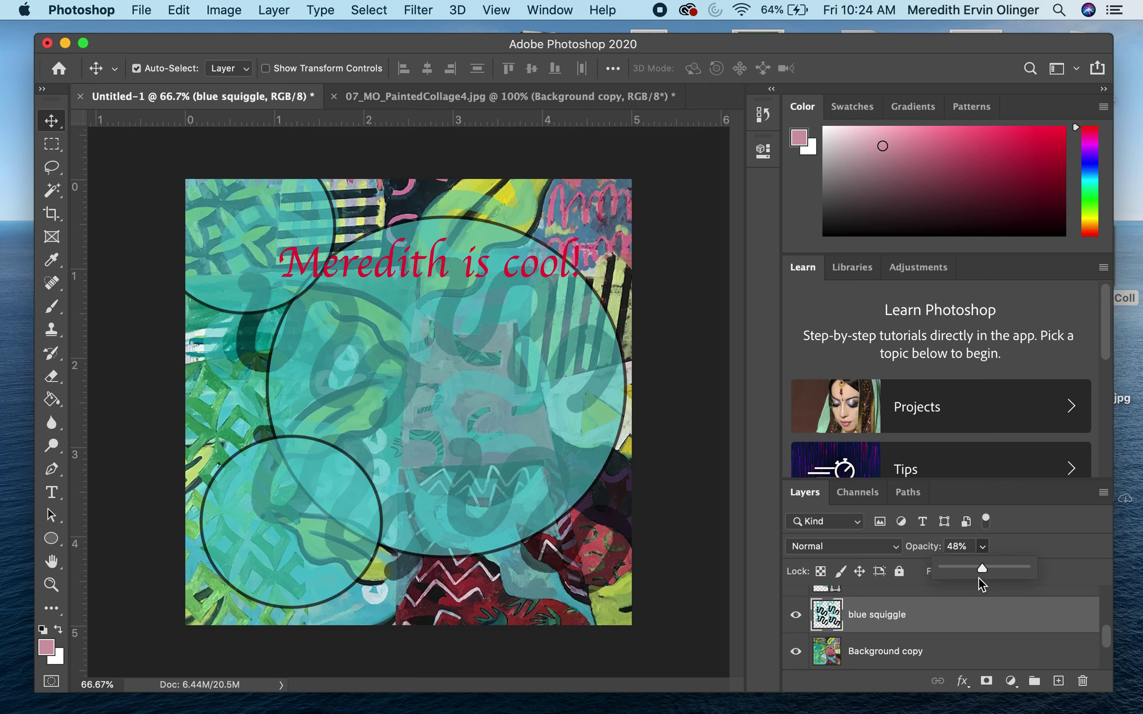
pyautogui.moveTo(982, 572); pyautogui.dragTo(1009, 572)
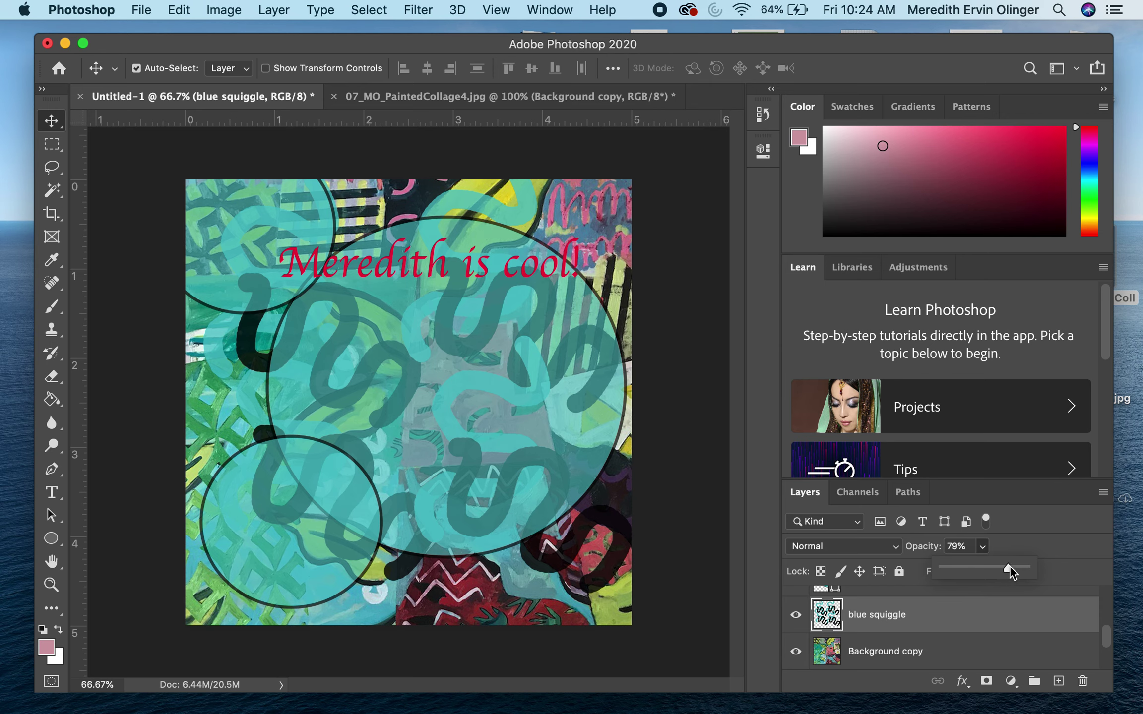
pyautogui.scroll(2, 889, 614)
# Set the Ellipse 1 layer's opacity to 76%, then select the headline text layer
pyautogui.click(889, 627)
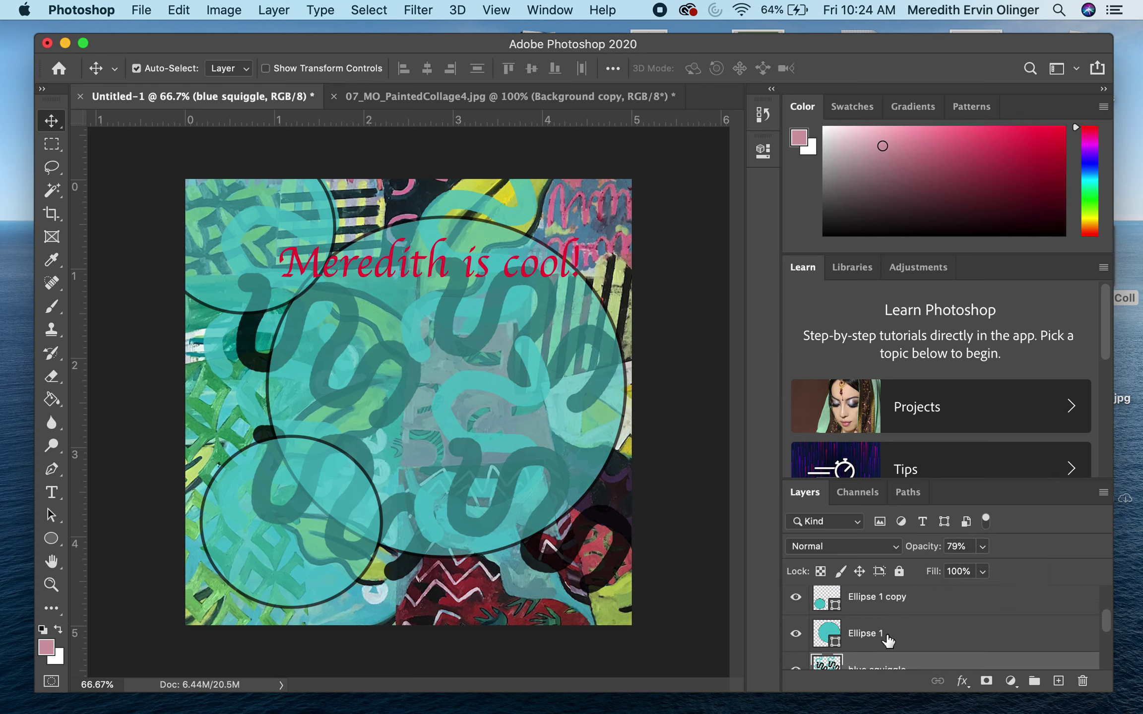
pyautogui.click(984, 554)
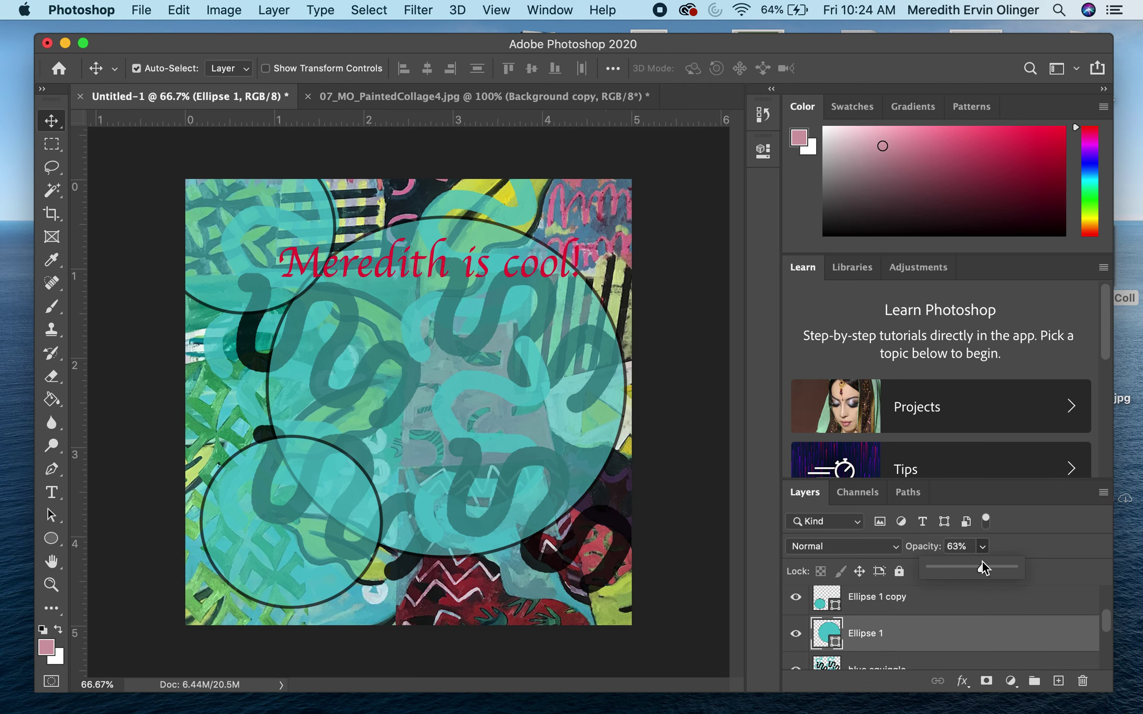
pyautogui.moveTo(982, 573)
pyautogui.mouseDown()
pyautogui.moveTo(1004, 572)
pyautogui.moveTo(992, 573)
pyautogui.mouseUp()
pyautogui.scroll(2, 979, 615)
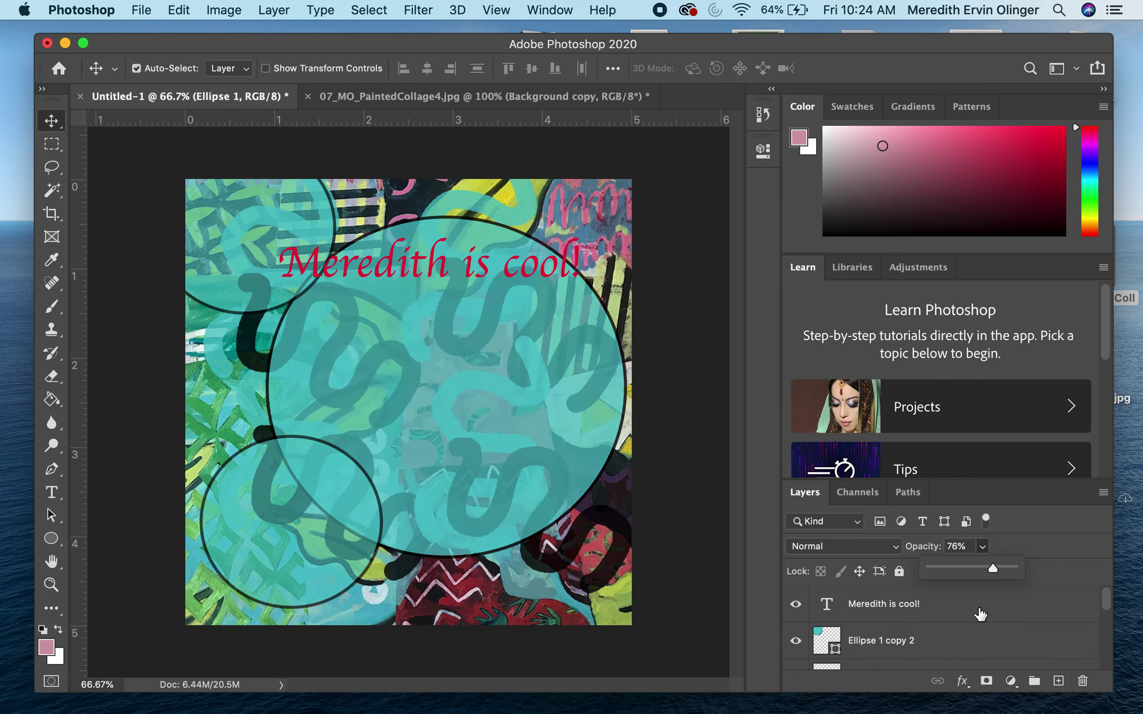
pyautogui.click(979, 614)
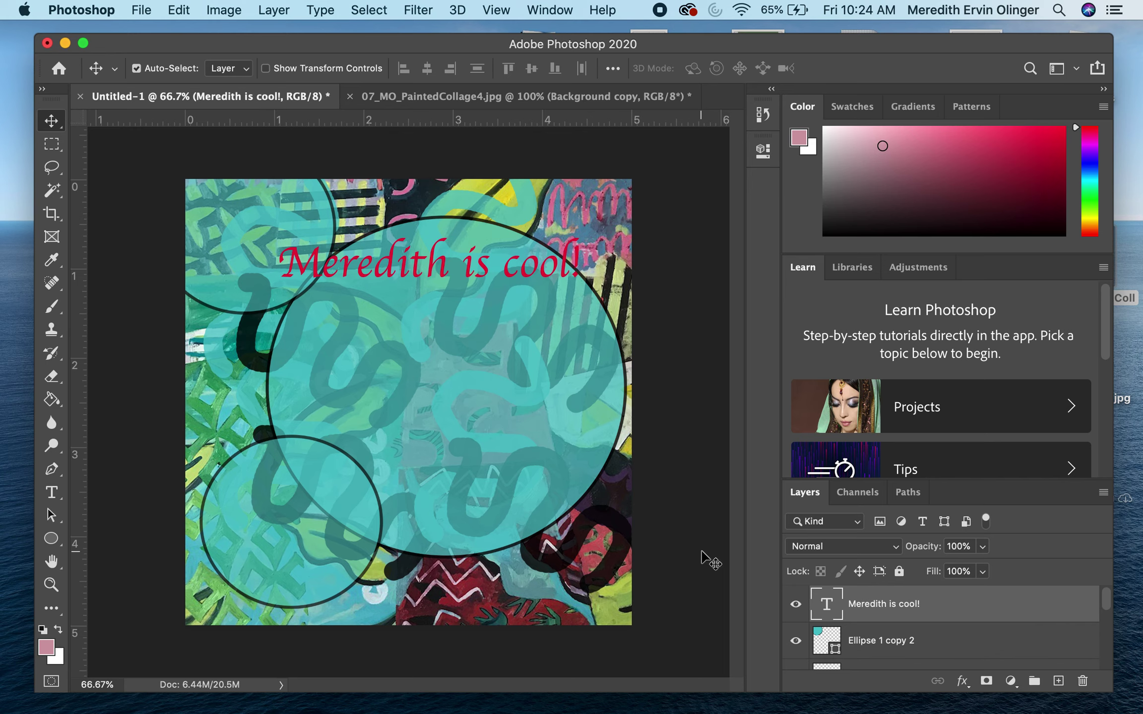
# Drag the 'Meredith is cool!' text down to the centre of the big circle
pyautogui.moveTo(426, 327); pyautogui.dragTo(438, 394)
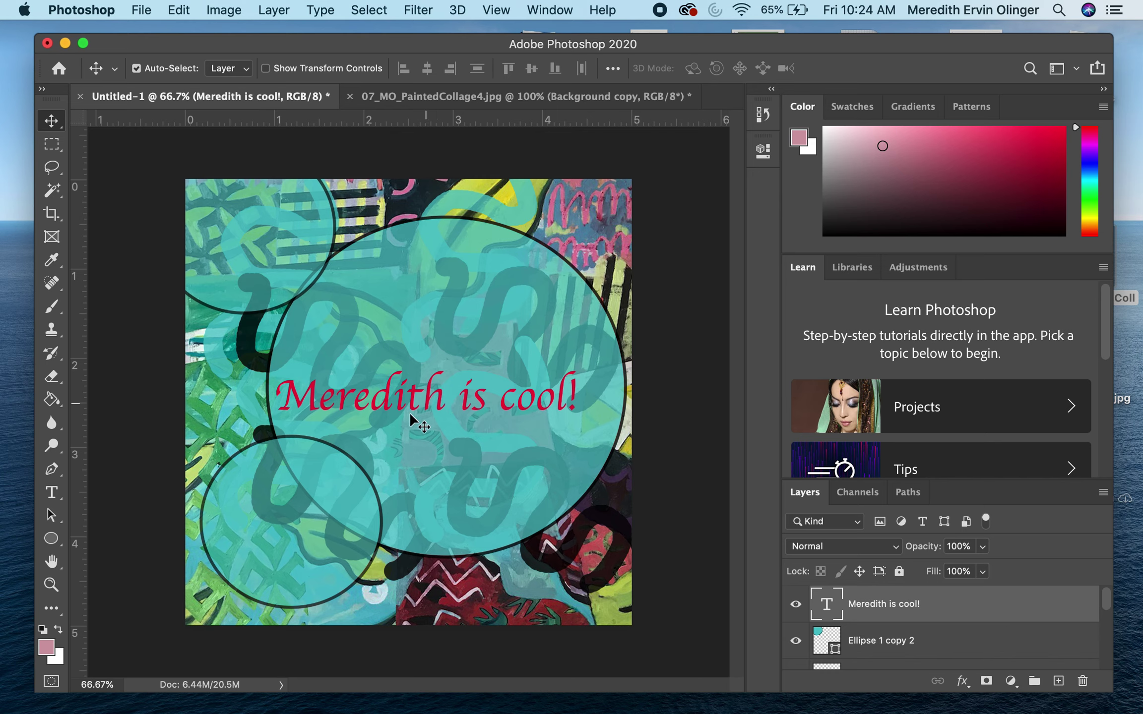
pyautogui.click(52, 492)
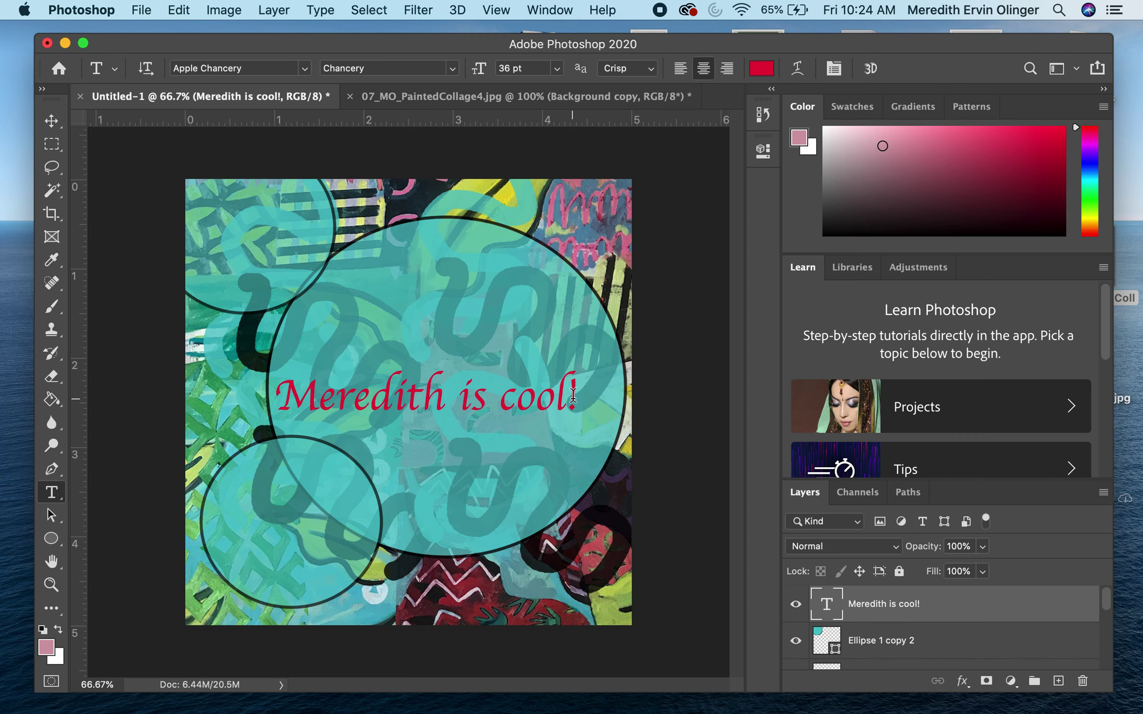
# Set the headline text to 72 pt and widen its box so it wraps onto two lines
pyautogui.moveTo(574, 396); pyautogui.dragTo(284, 402)
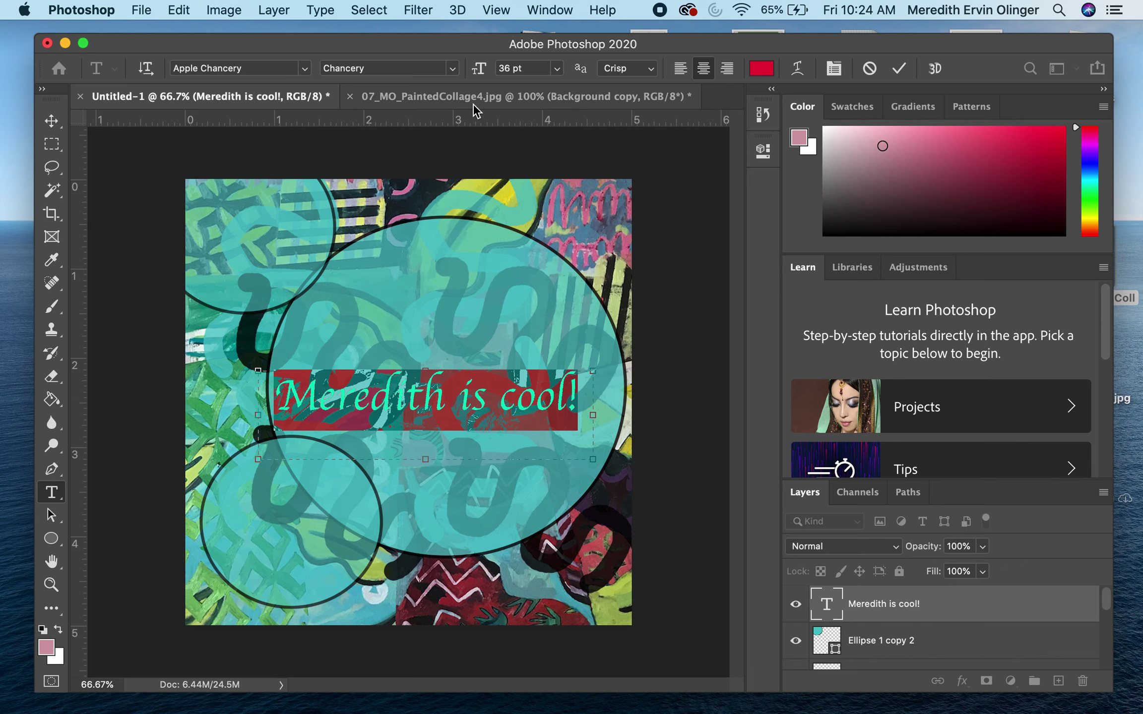
pyautogui.click(554, 77)
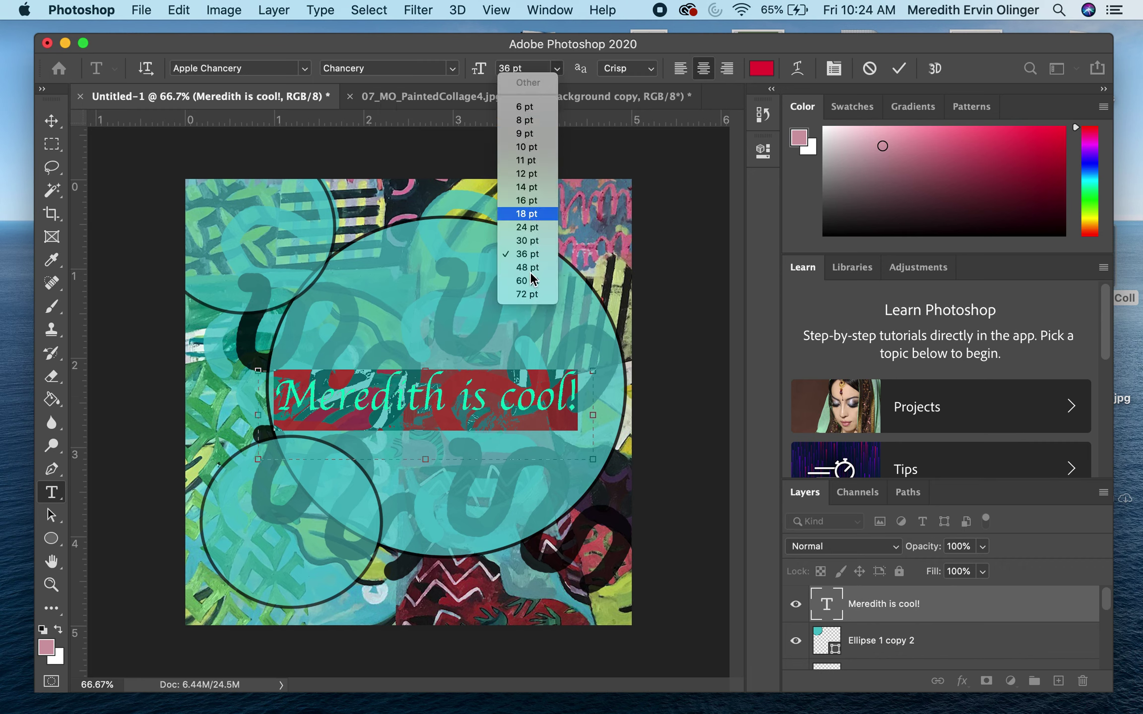
pyautogui.click(525, 294)
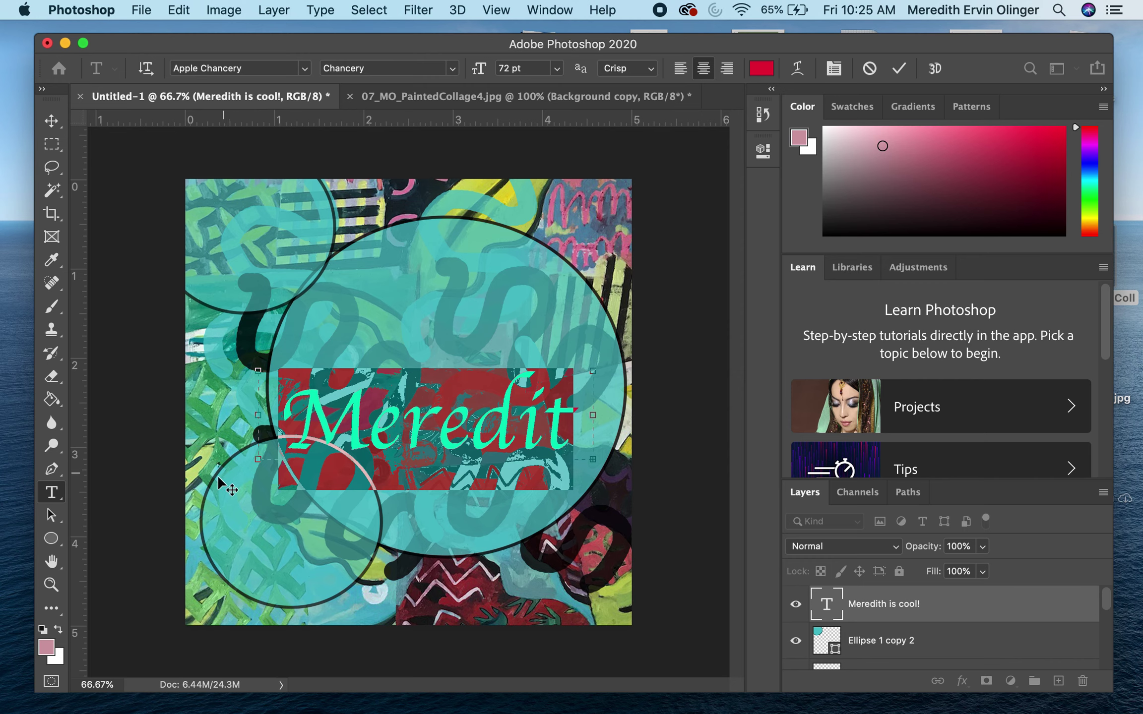
pyautogui.moveTo(258, 460); pyautogui.dragTo(186, 509)
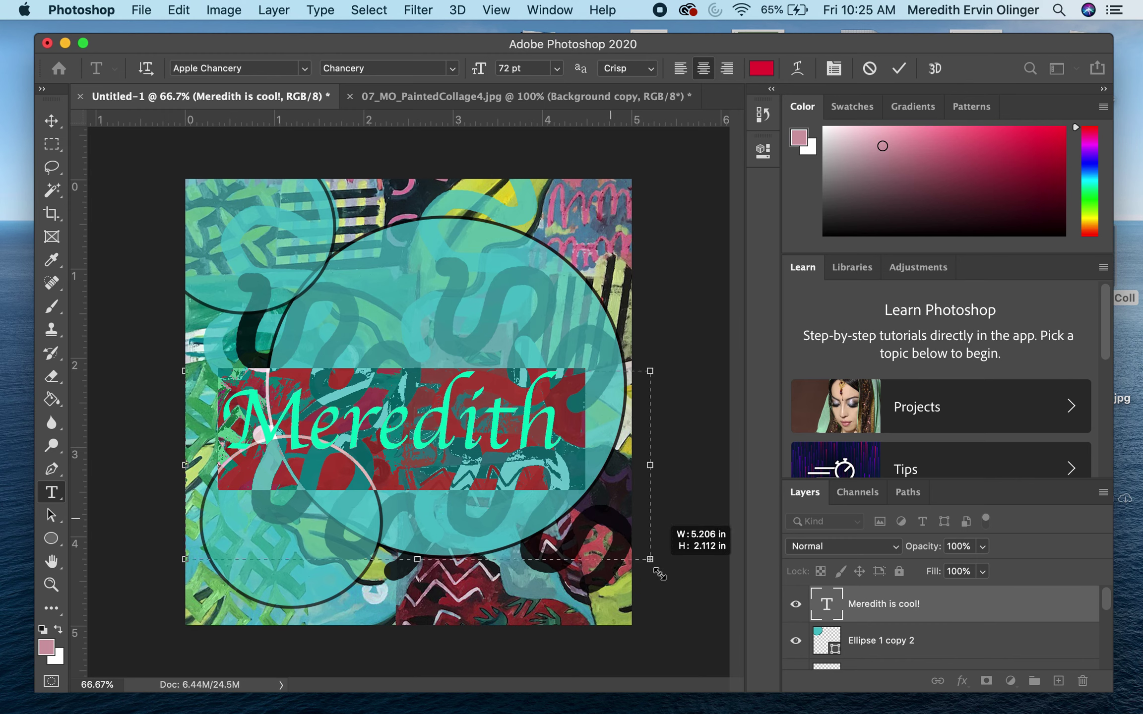
pyautogui.moveTo(658, 574); pyautogui.dragTo(662, 578)
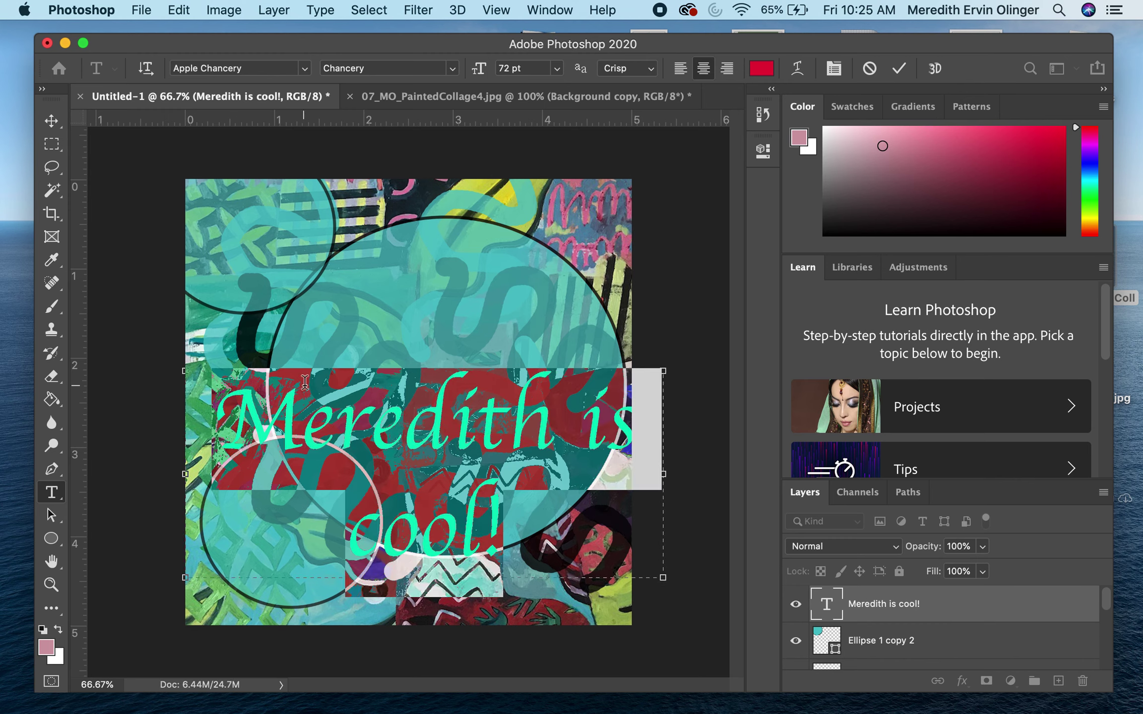
# Commit the text, nudge it up within the circle, and reselect the wording for editing
pyautogui.click(51, 120)
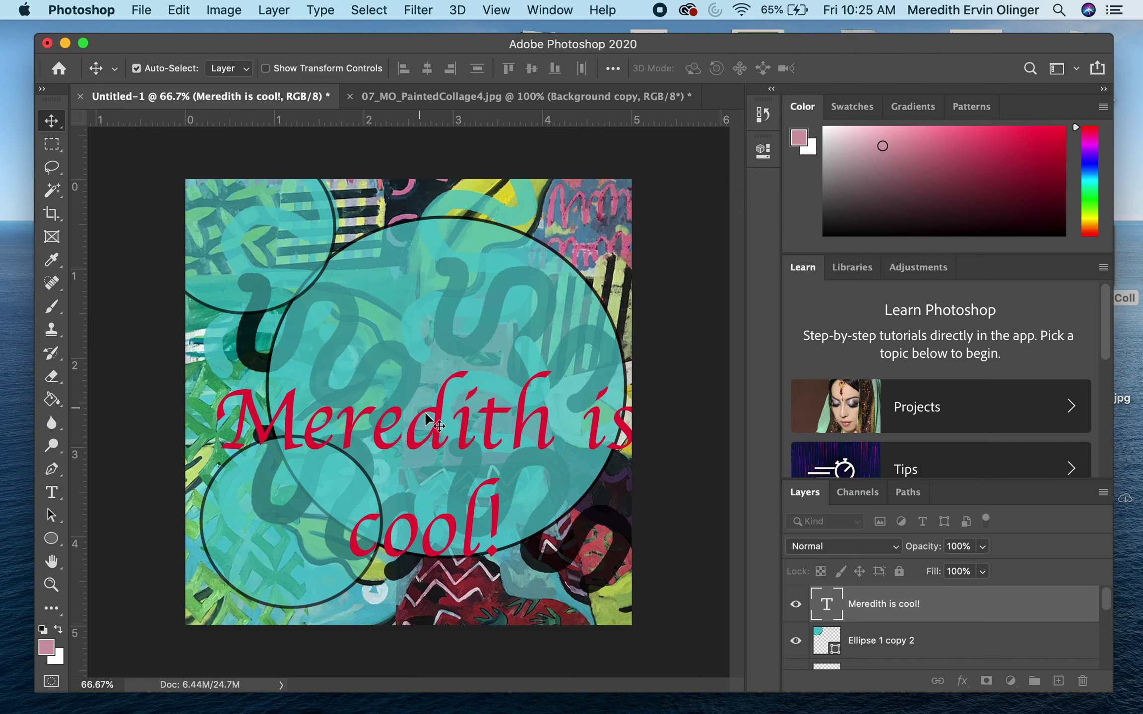
pyautogui.moveTo(428, 421)
pyautogui.mouseDown()
pyautogui.moveTo(430, 362)
pyautogui.moveTo(416, 387)
pyautogui.mouseUp()
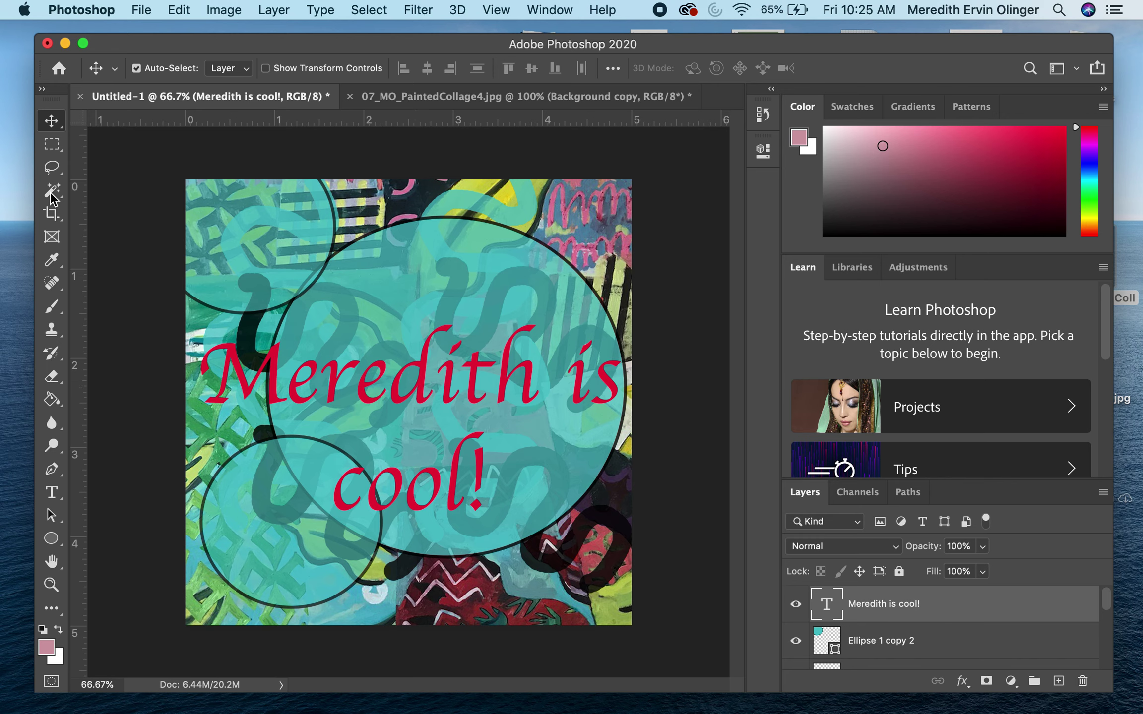
pyautogui.click(51, 503)
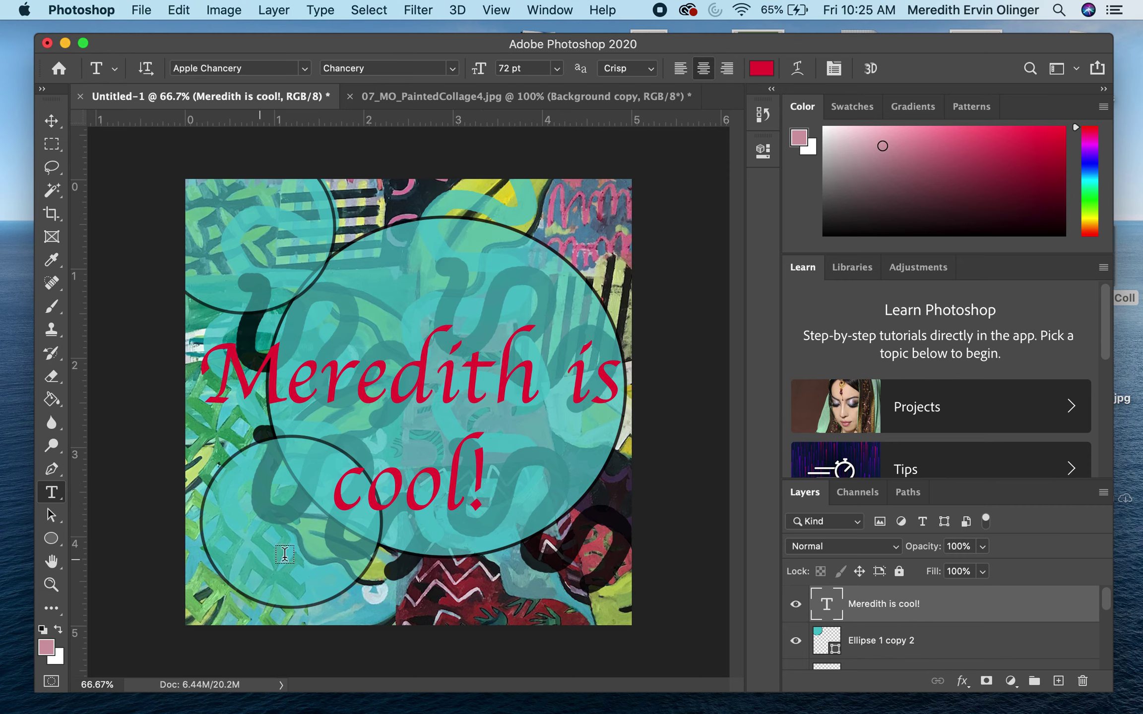
pyautogui.click(483, 482)
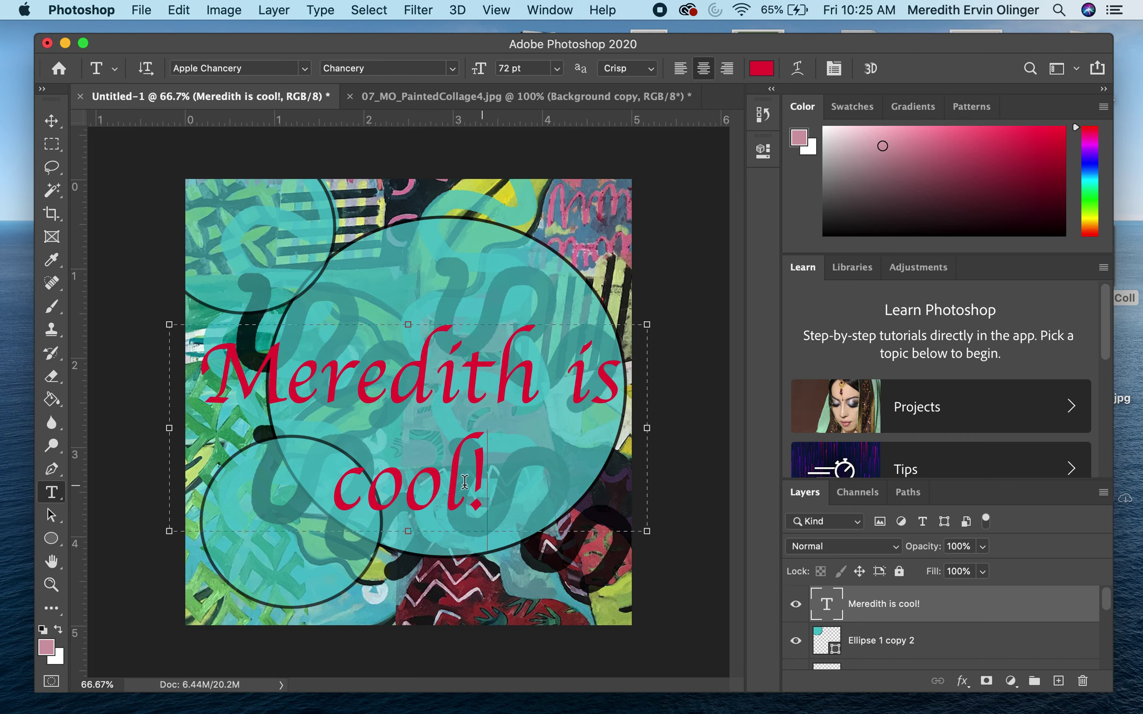
pyautogui.moveTo(484, 482); pyautogui.dragTo(319, 450)
# Recolour all of the 'Meredith is cool!' text bright green and commit the edit
pyautogui.press('super+a')
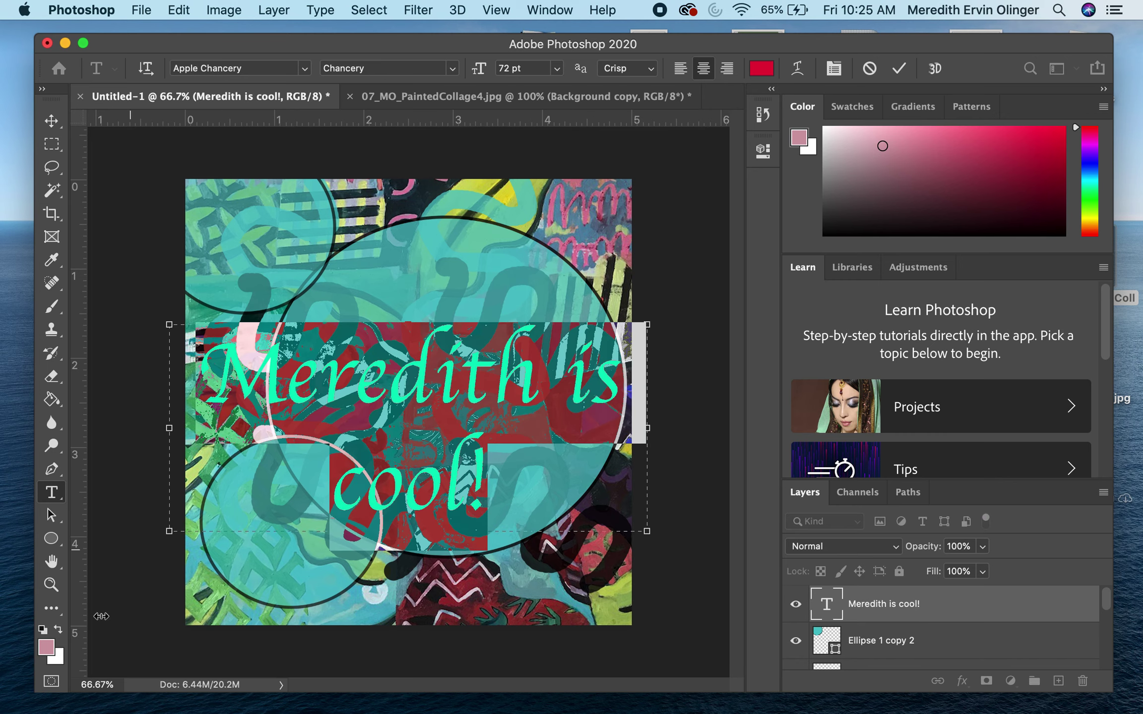
pyautogui.click(47, 649)
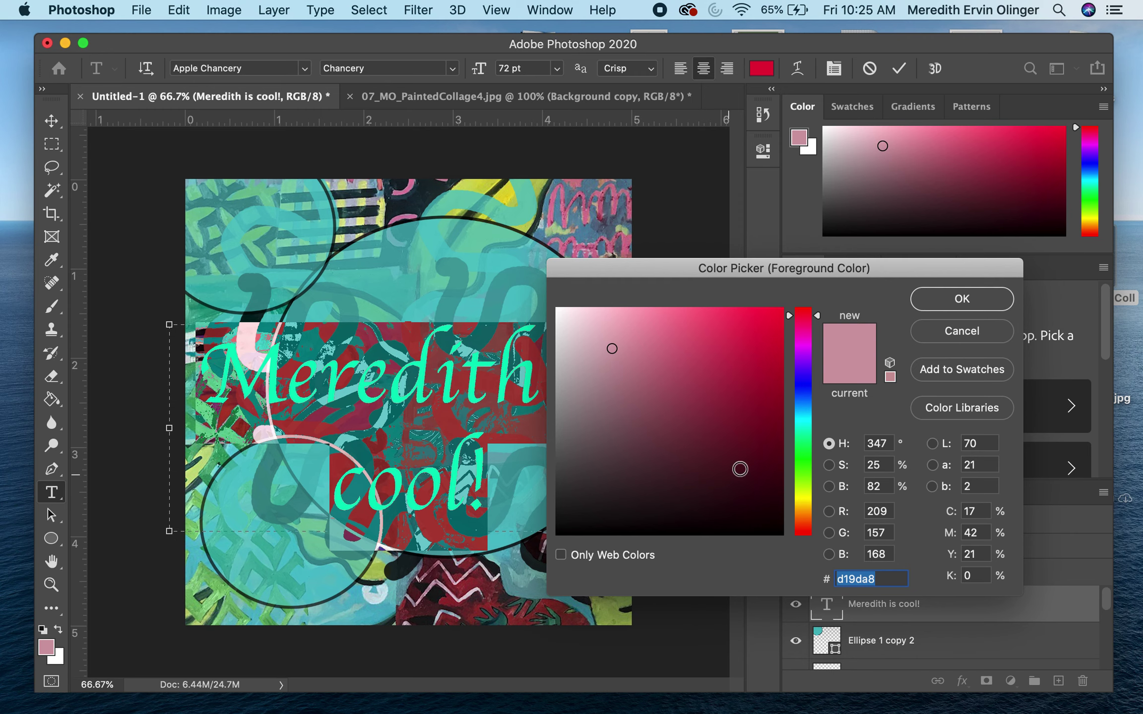
pyautogui.click(802, 471)
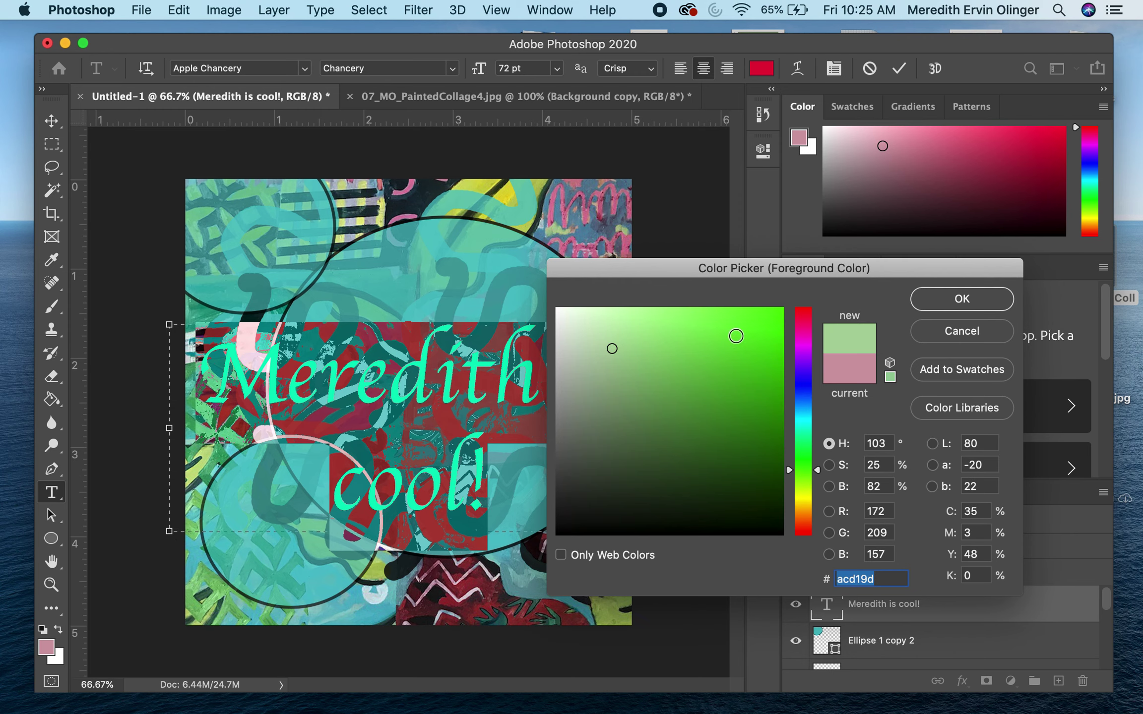
pyautogui.click(736, 336)
pyautogui.click(999, 300)
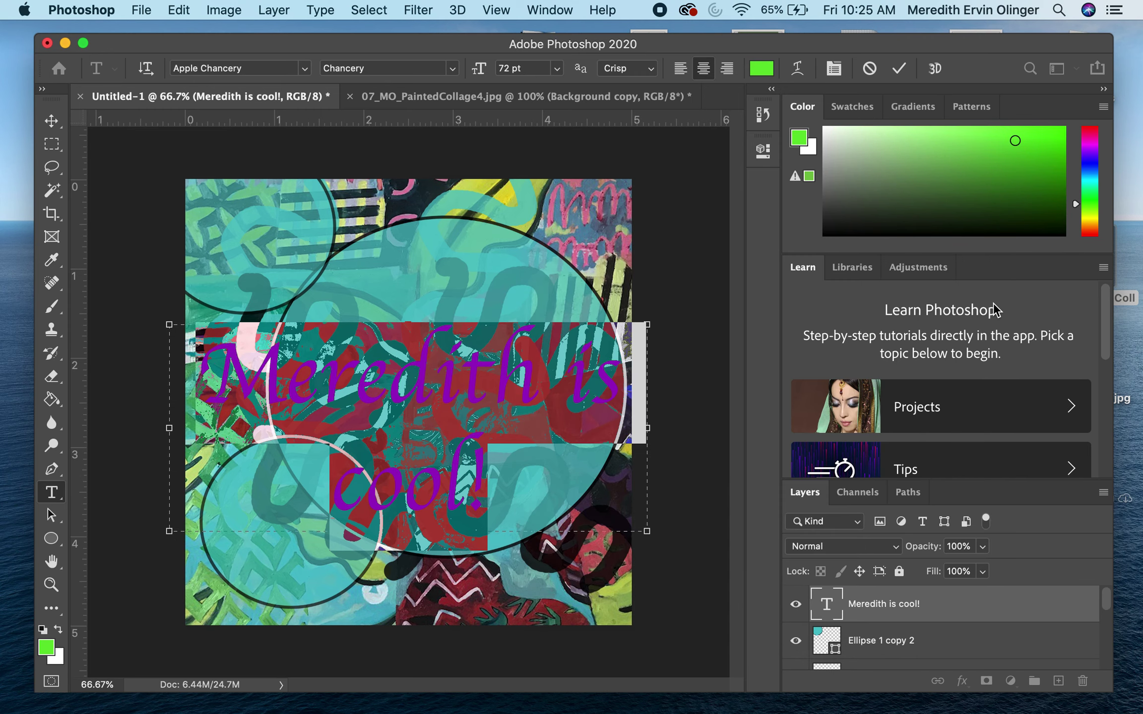
pyautogui.click(56, 122)
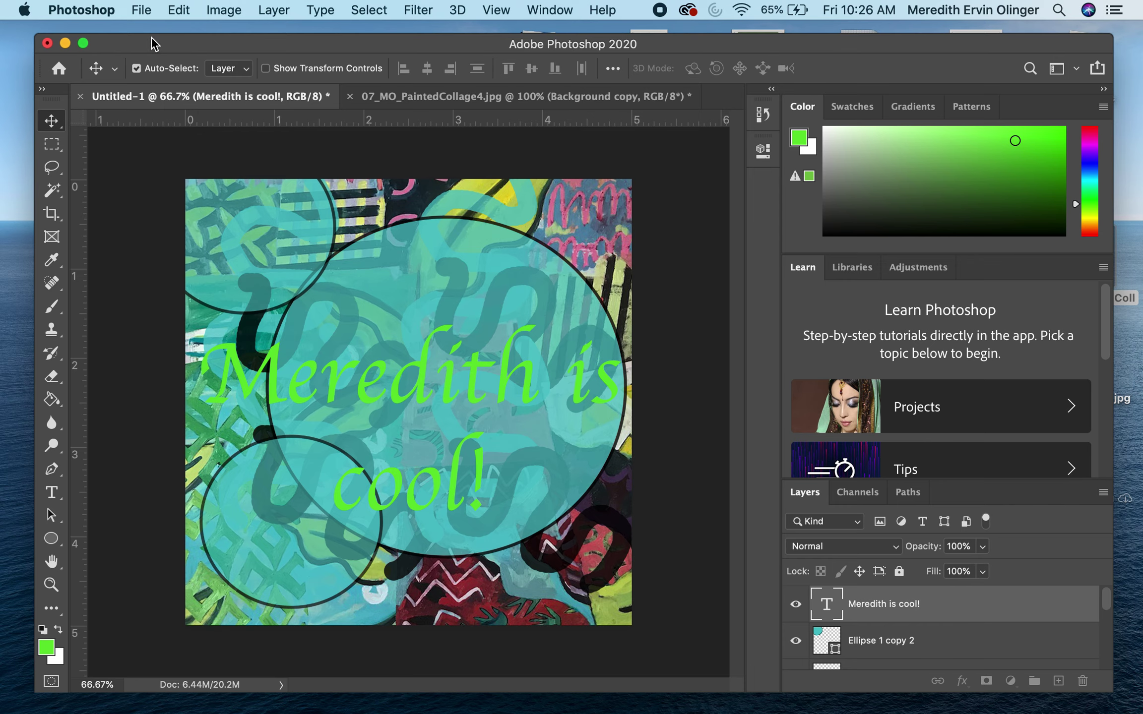
# Save the poster to the Desktop as Photoshopdemo.psd with Layers kept and Maximize Compatibility confirmed
pyautogui.click(143, 11)
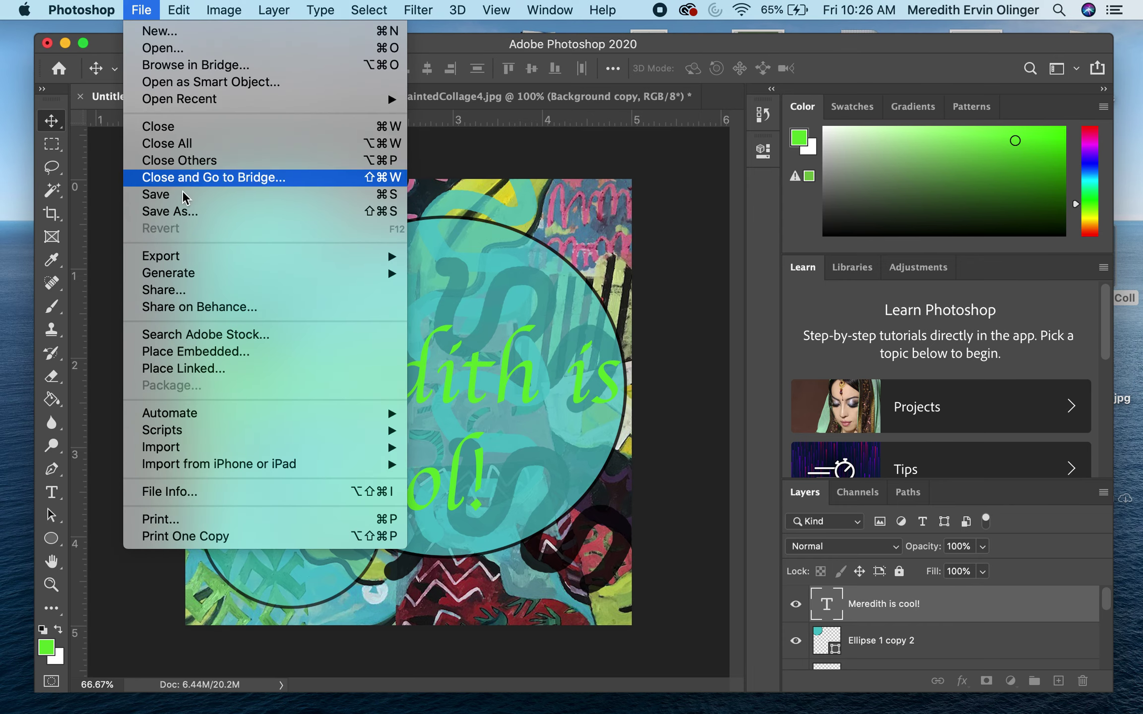
pyautogui.click(182, 211)
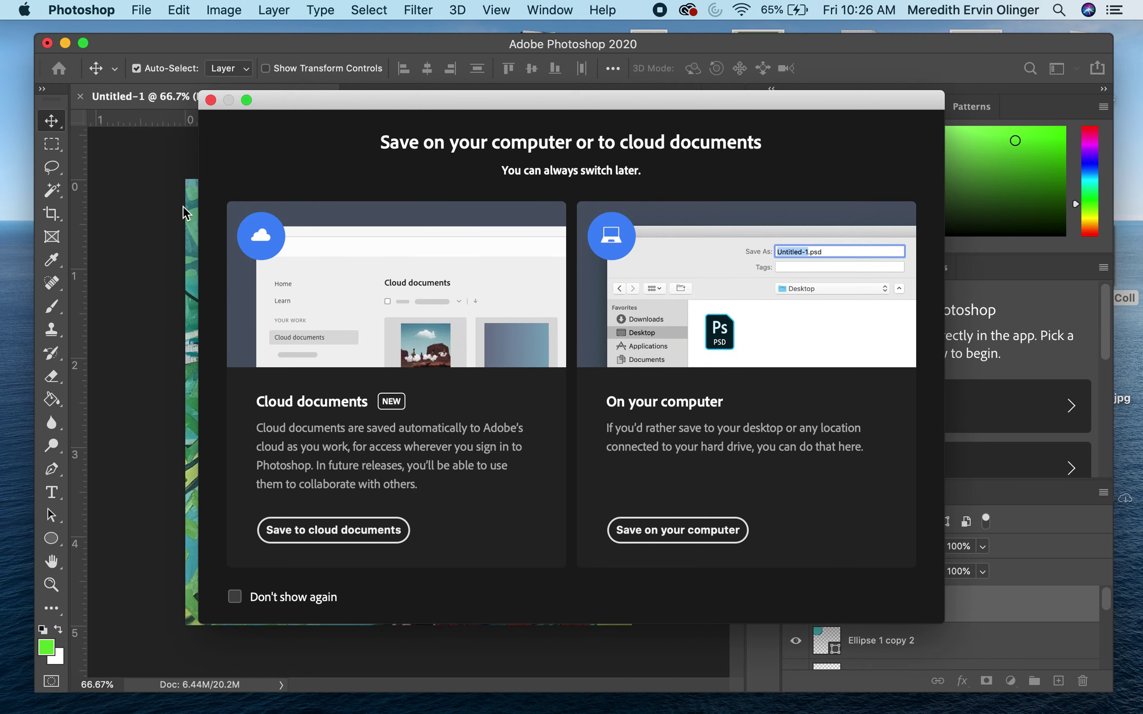
pyautogui.click(649, 532)
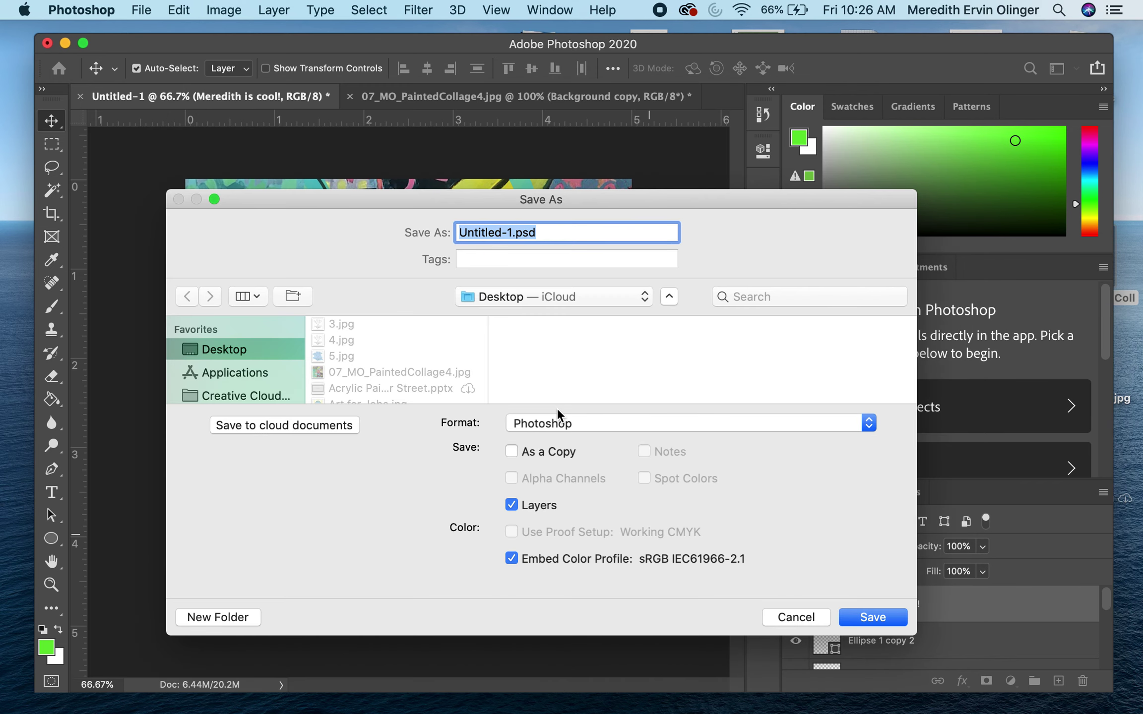
pyautogui.press('BackSpace')
pyautogui.write('Ph')
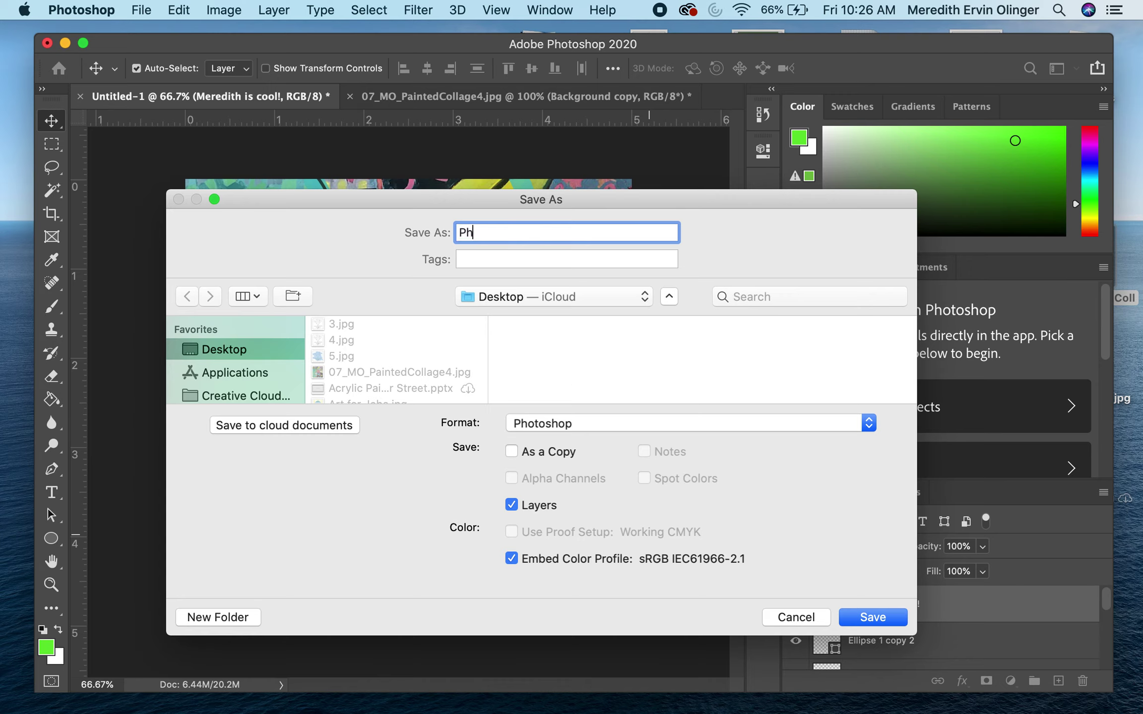
pyautogui.write('otoshopdem')
pyautogui.write('o')
pyautogui.click(870, 424)
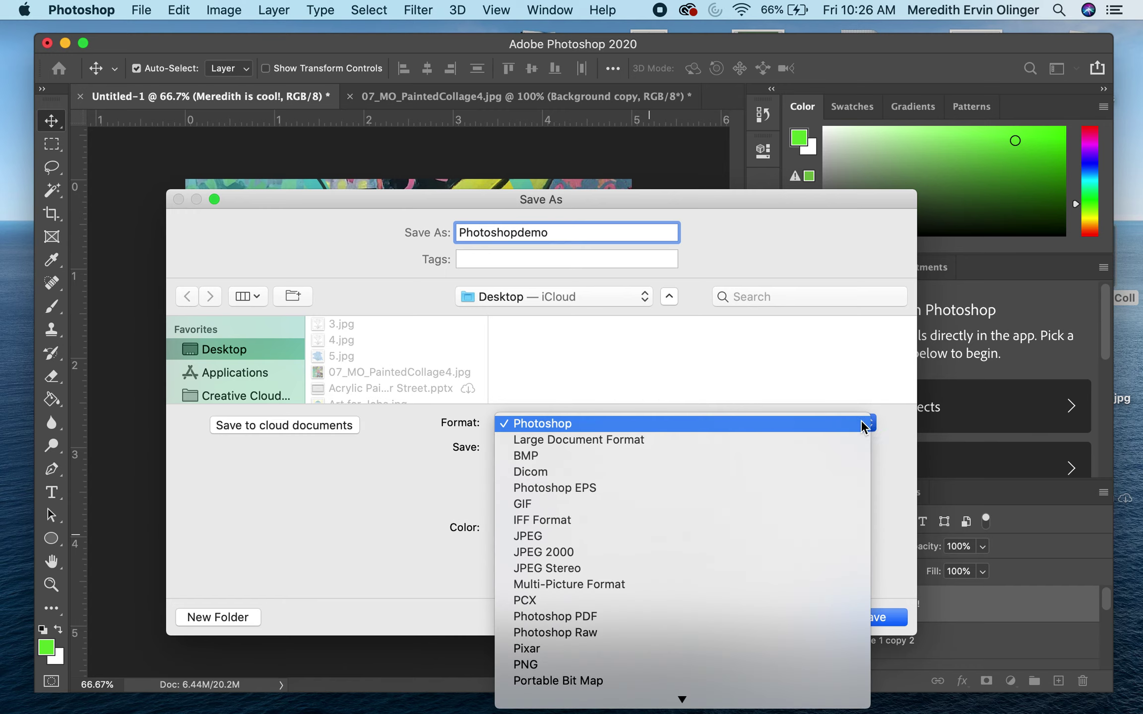
pyautogui.click(595, 427)
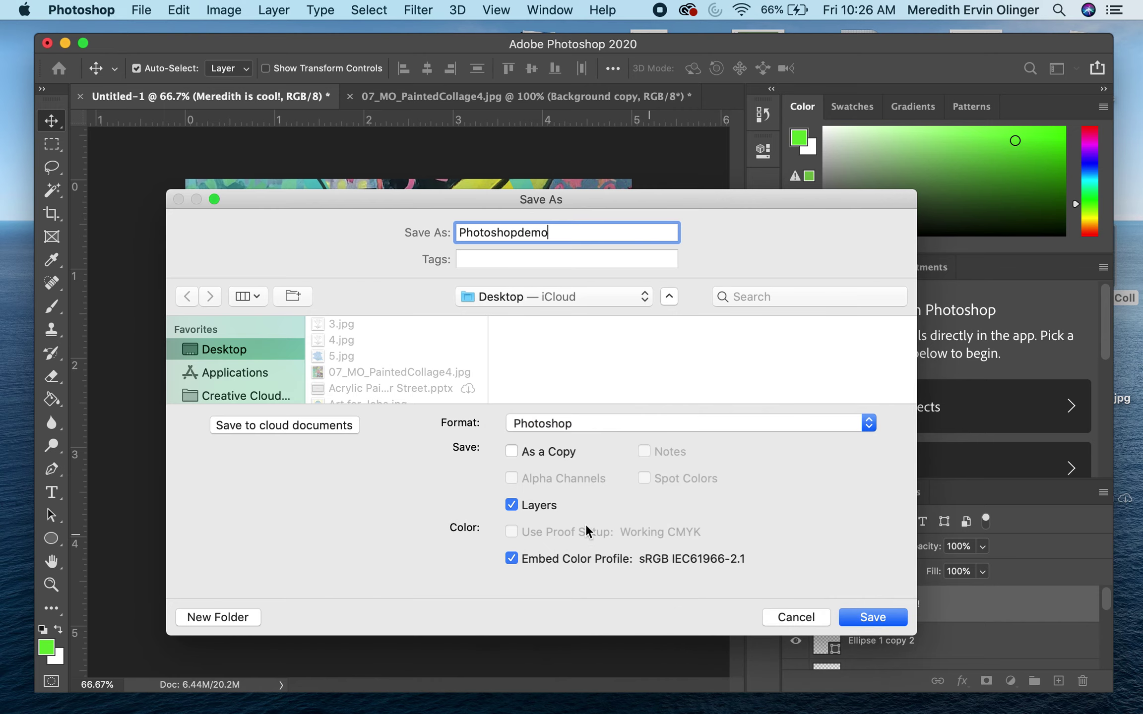
pyautogui.click(512, 506)
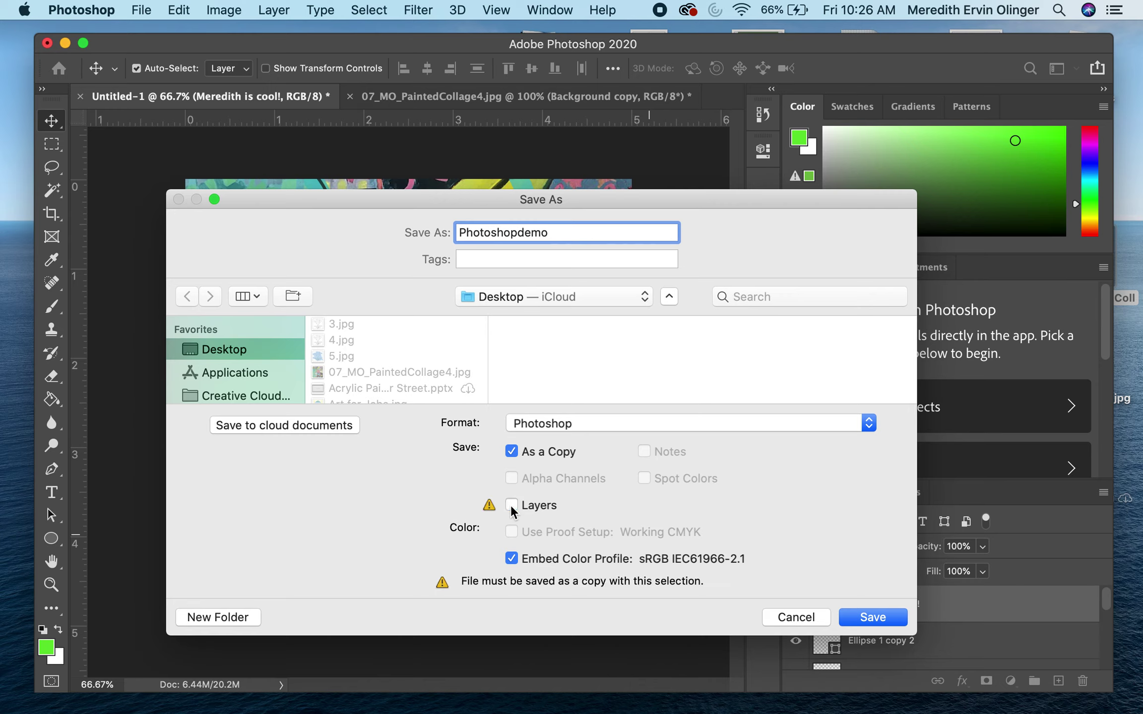
pyautogui.click(512, 506)
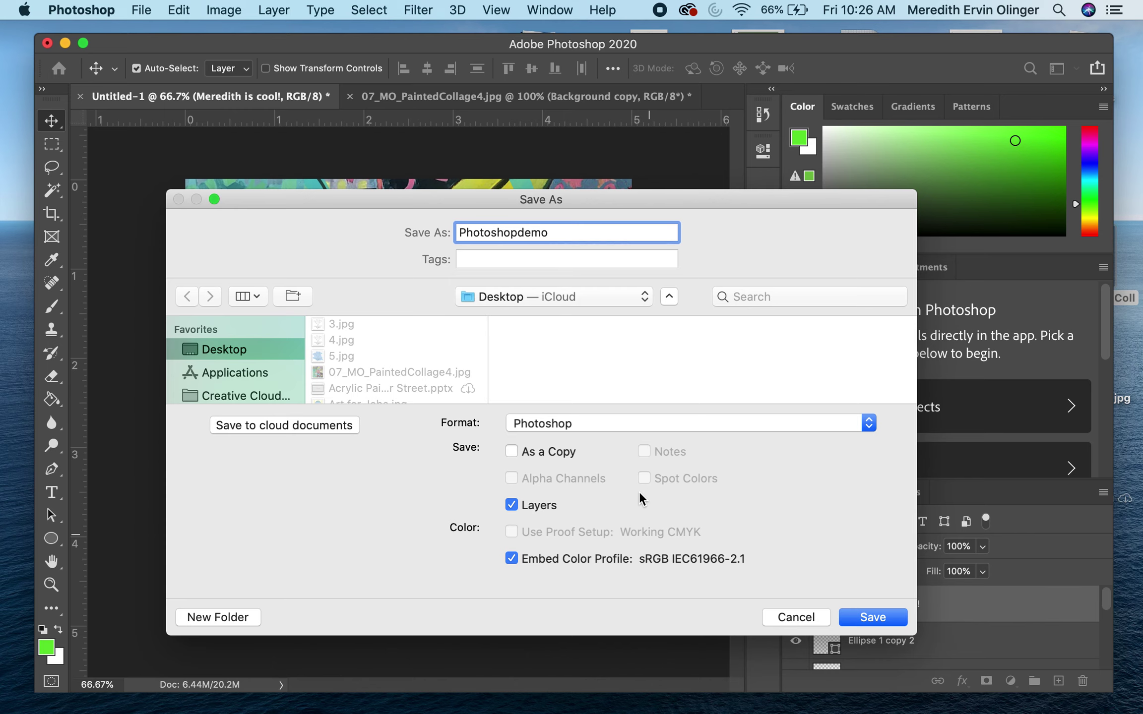
pyautogui.click(877, 617)
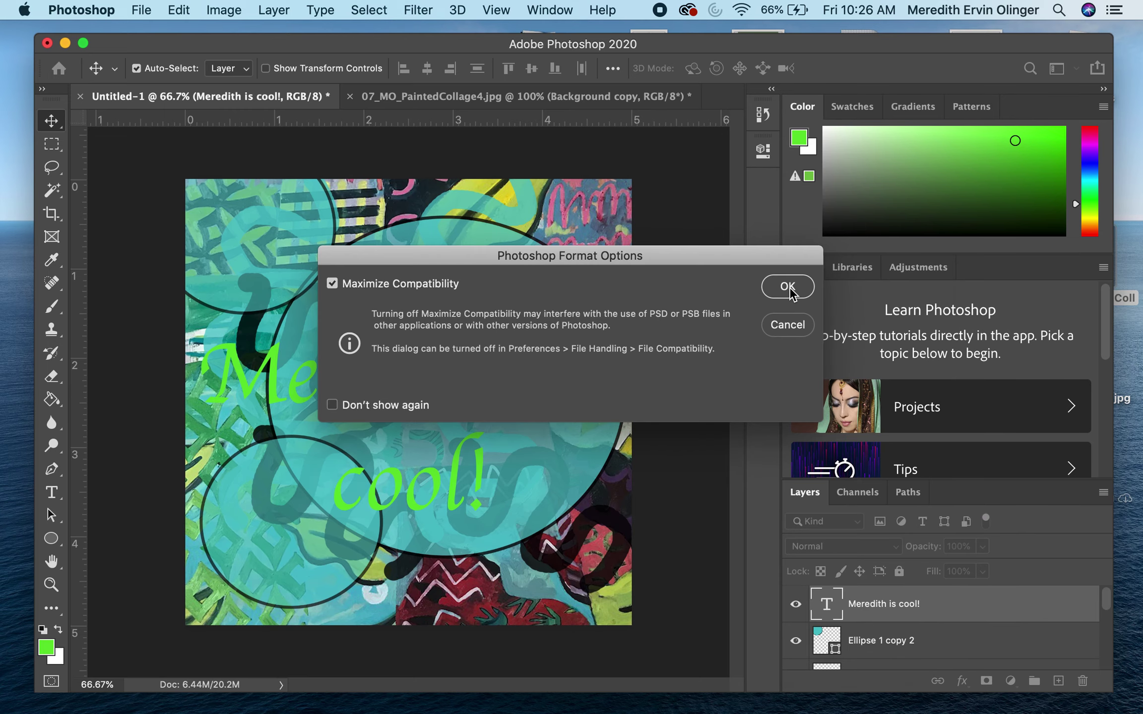
pyautogui.click(787, 287)
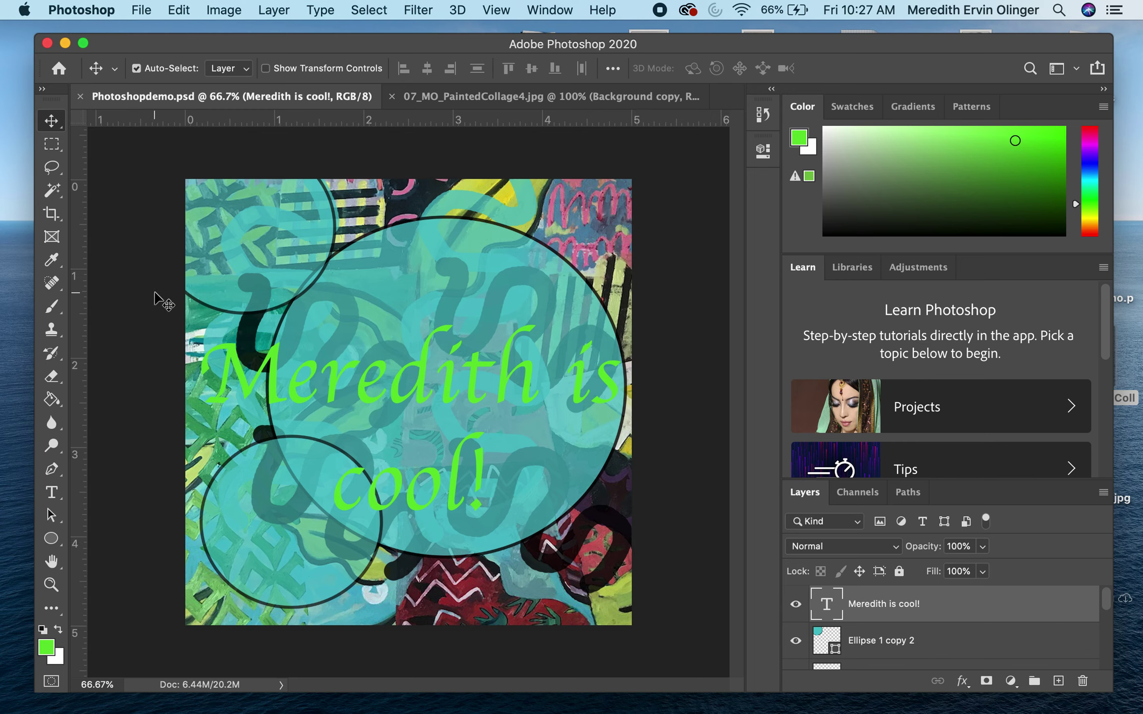
# Save the poster as Photoshopdemo.jpg in JPEG format at Quality 12 Maximum
pyautogui.click(142, 11)
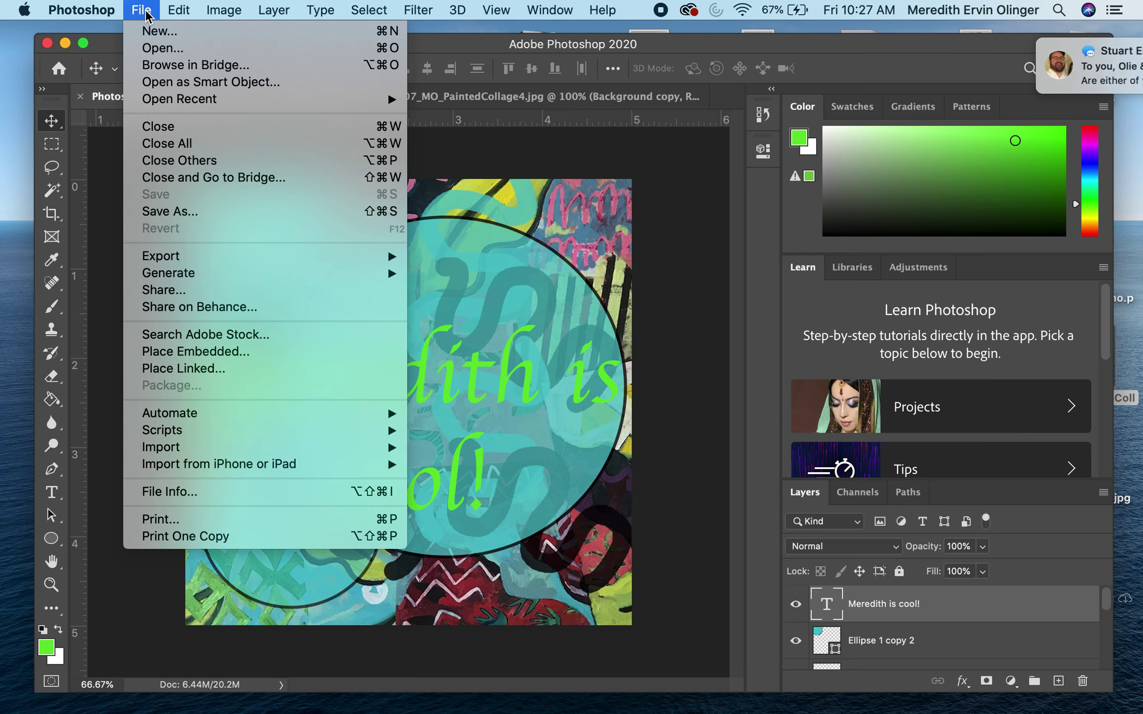
pyautogui.click(199, 214)
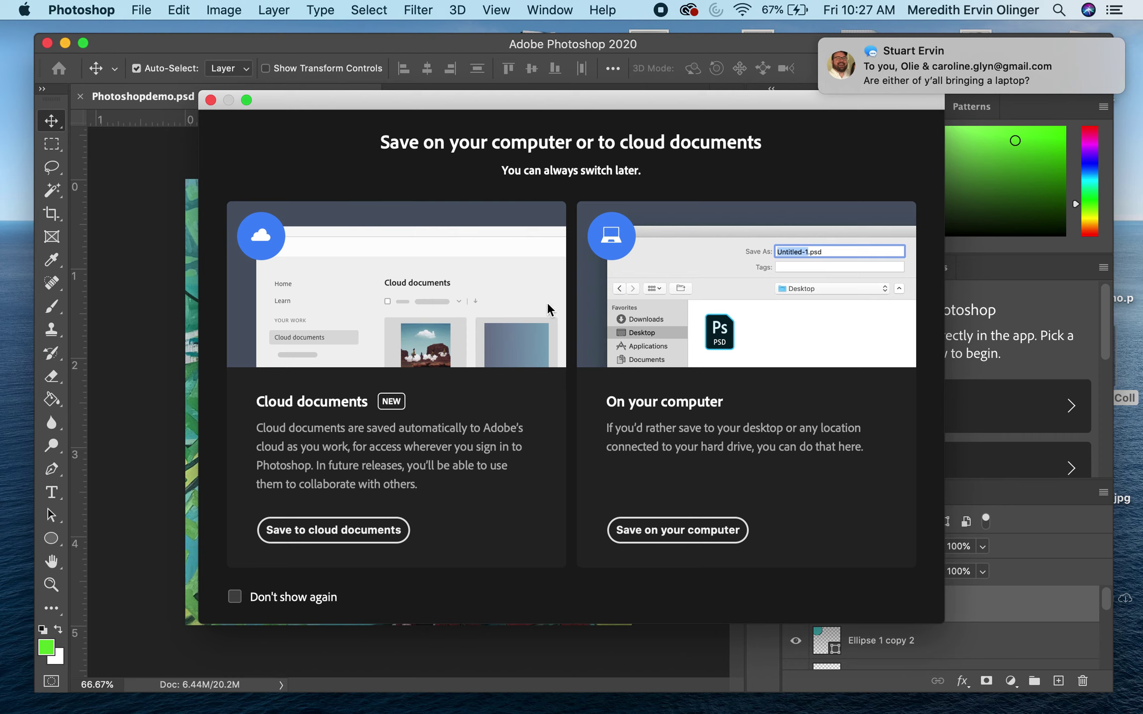
pyautogui.click(680, 529)
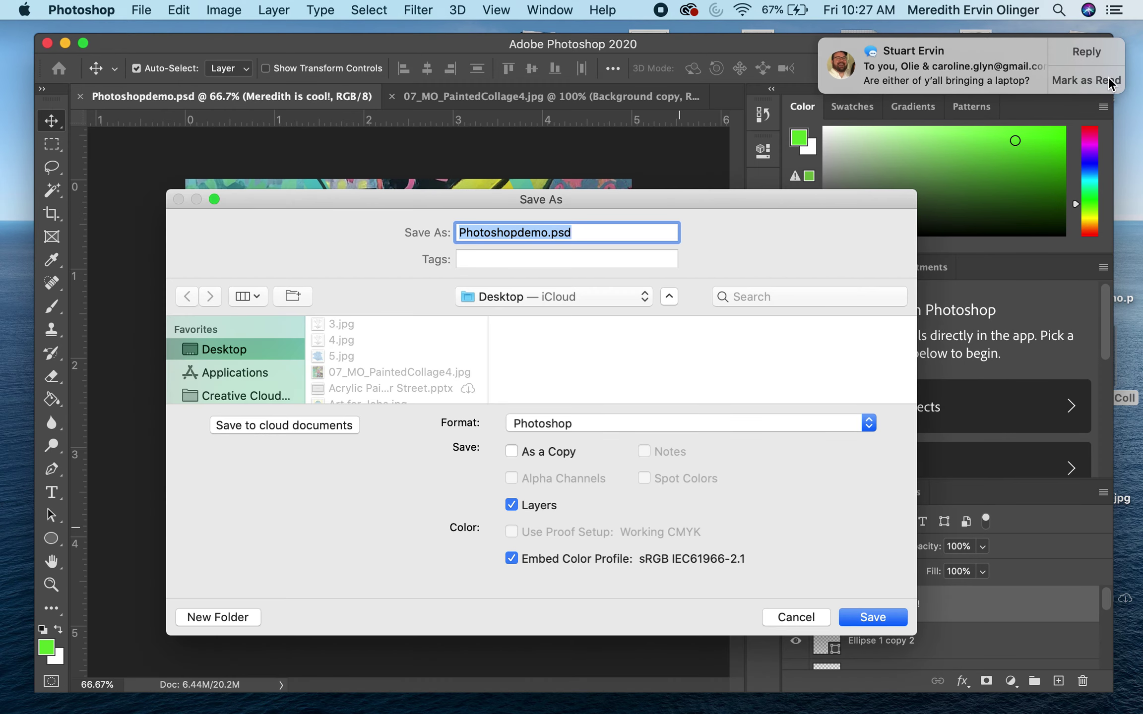
pyautogui.click(1108, 76)
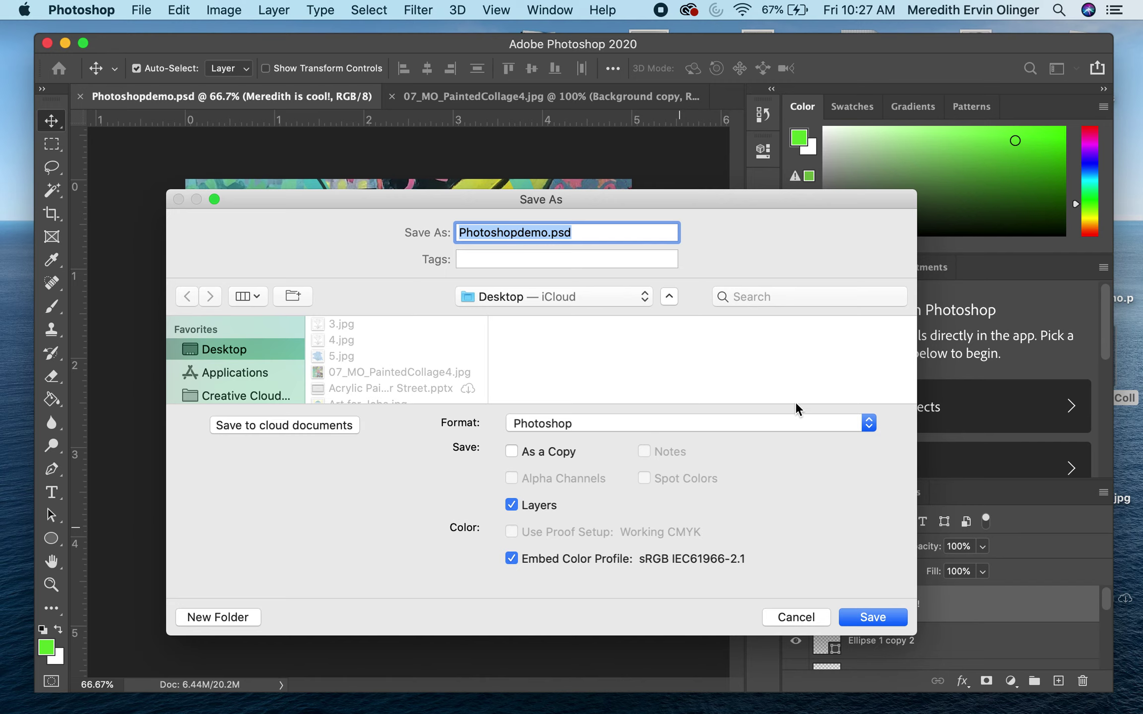
pyautogui.click(872, 423)
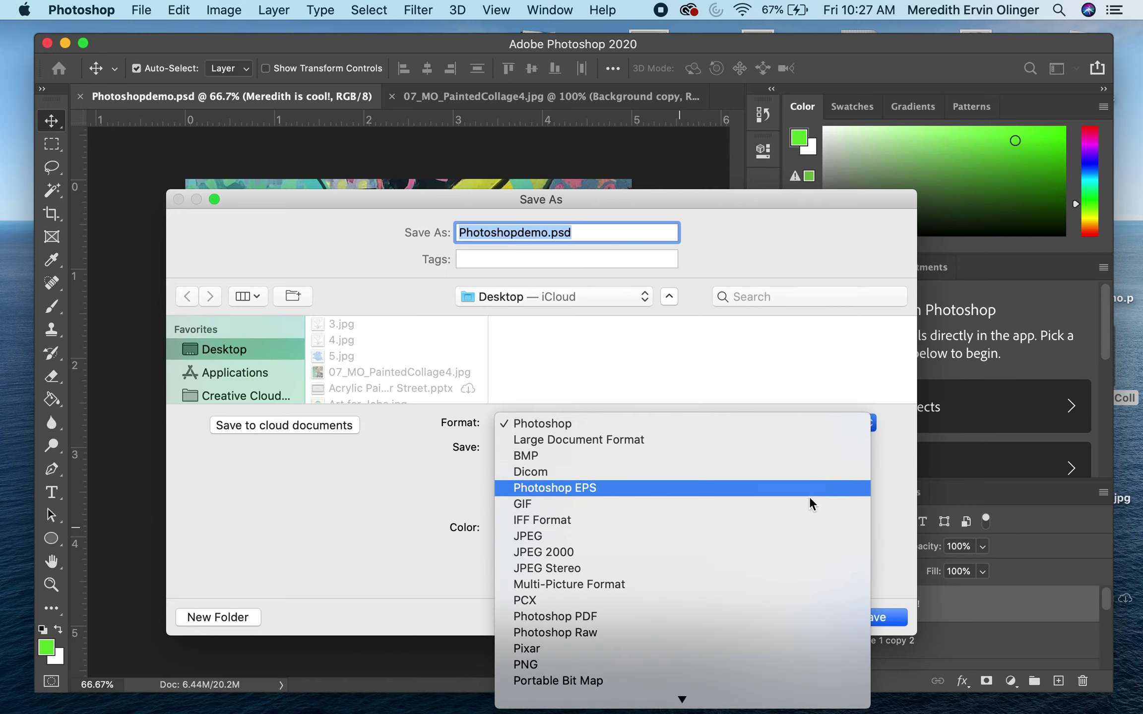
pyautogui.click(799, 537)
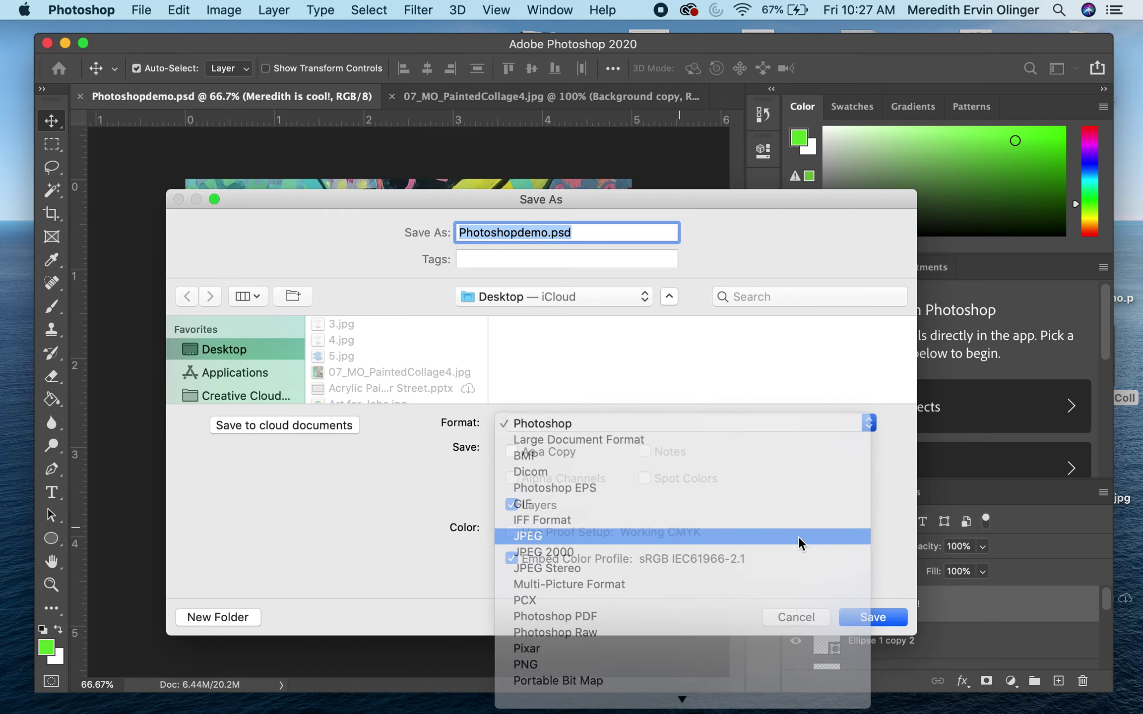
pyautogui.click(873, 615)
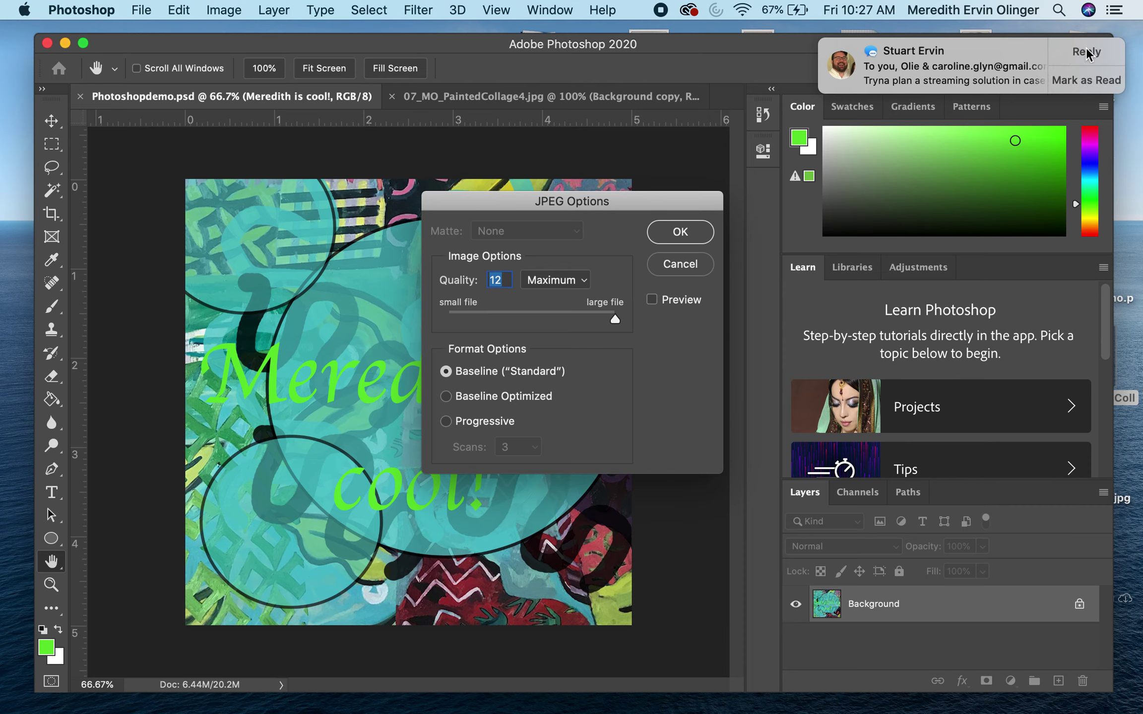
pyautogui.click(1091, 79)
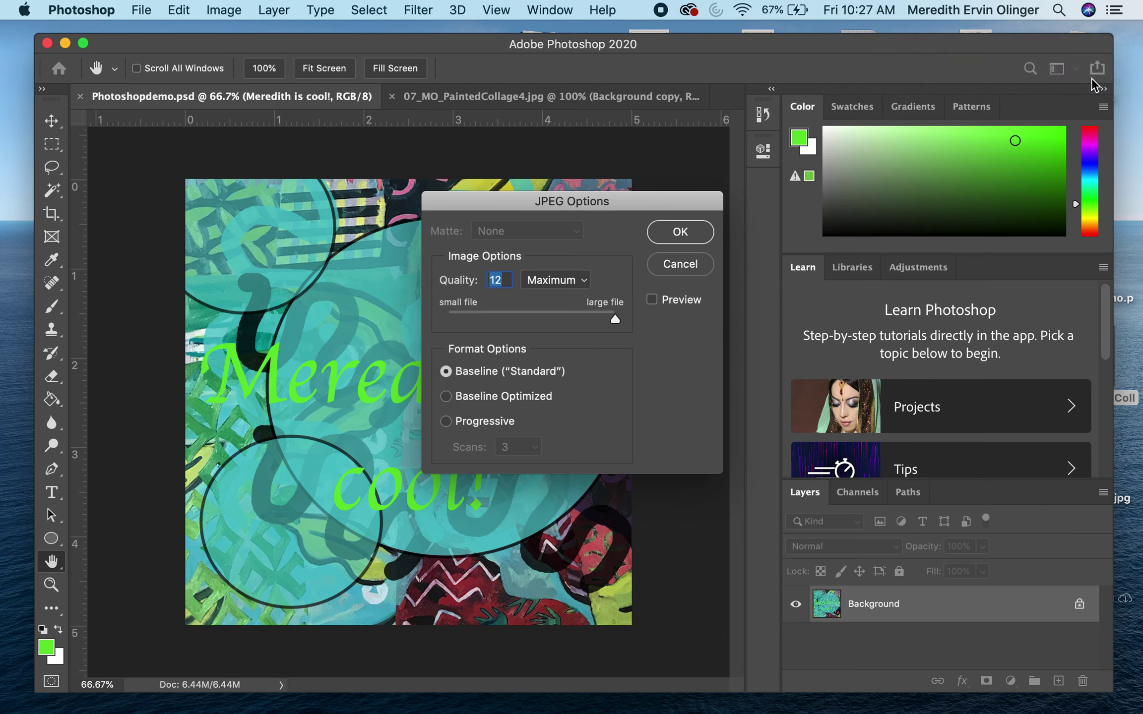
pyautogui.click(698, 242)
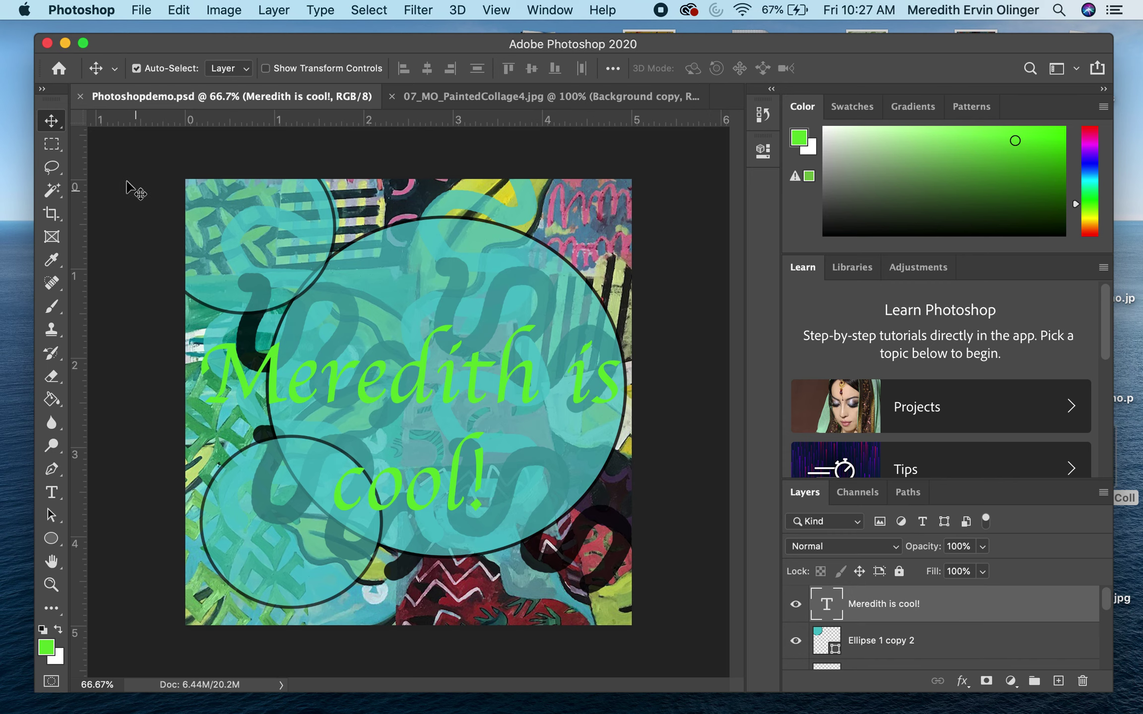
# Close Photoshopdemo.psd and the collage image without saving, then show the desktop
pyautogui.click(79, 95)
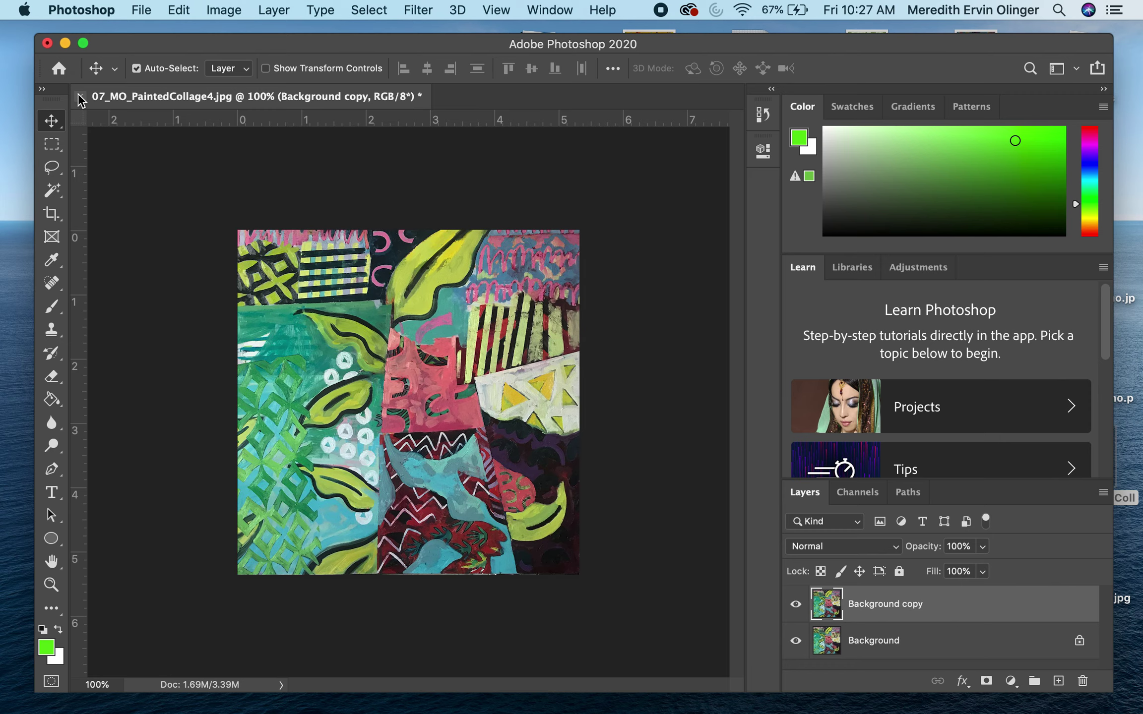
pyautogui.click(79, 95)
pyautogui.click(486, 270)
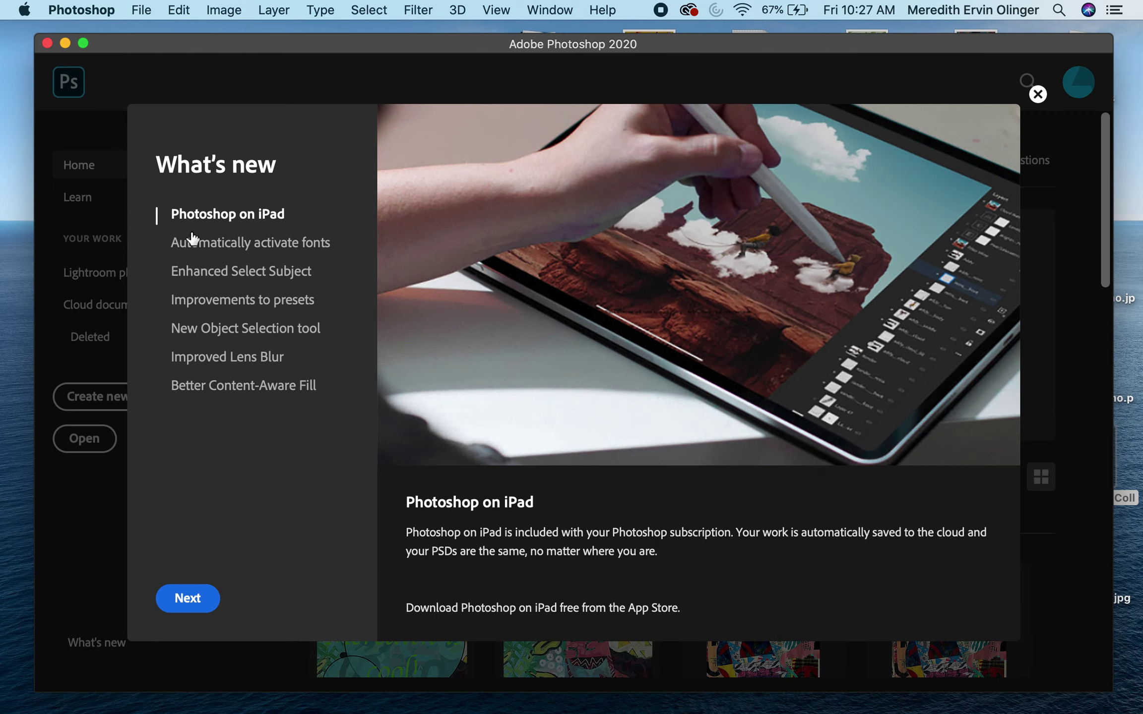
pyautogui.press('F11')
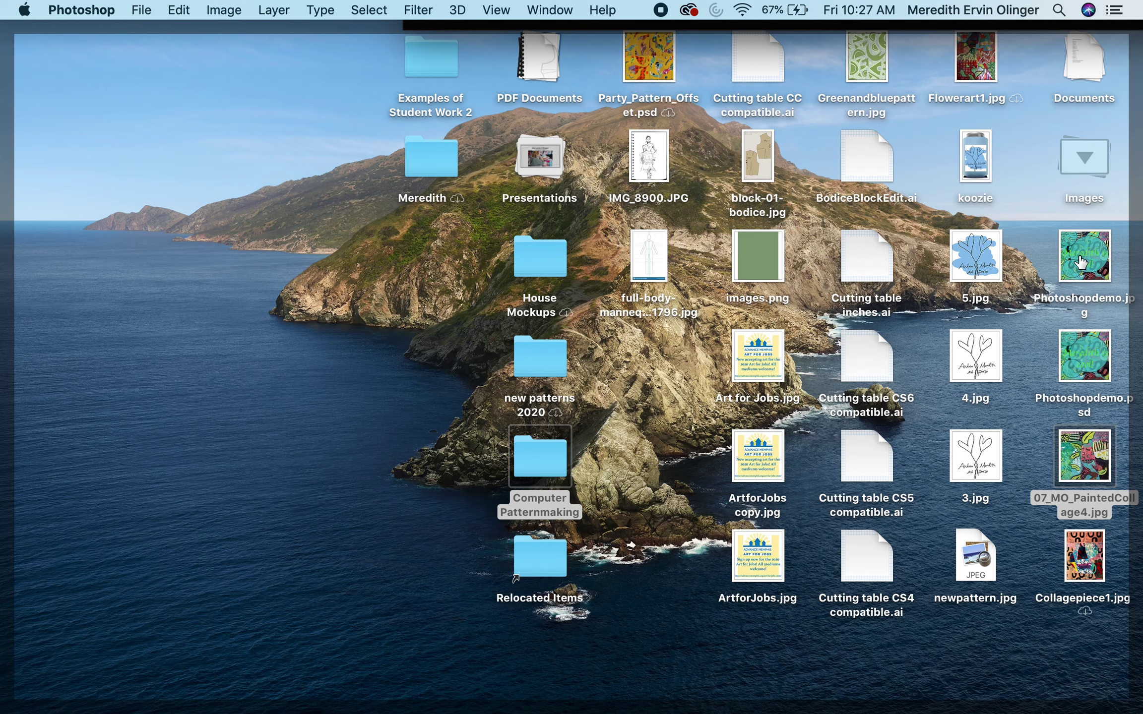
# Open Photoshopdemo.jpg from the desktop in Photoshop, showing its single Background layer
pyautogui.moveTo(1081, 261); pyautogui.dragTo(699, 701)
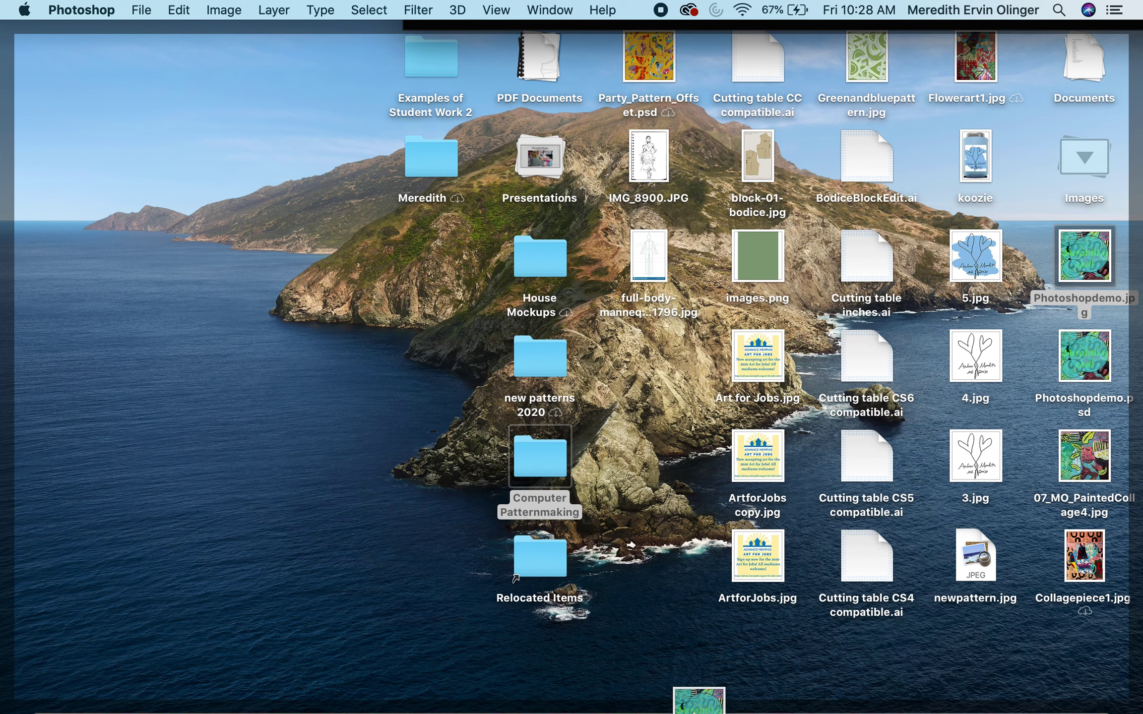
pyautogui.moveTo(699, 701); pyautogui.dragTo(792, 702)
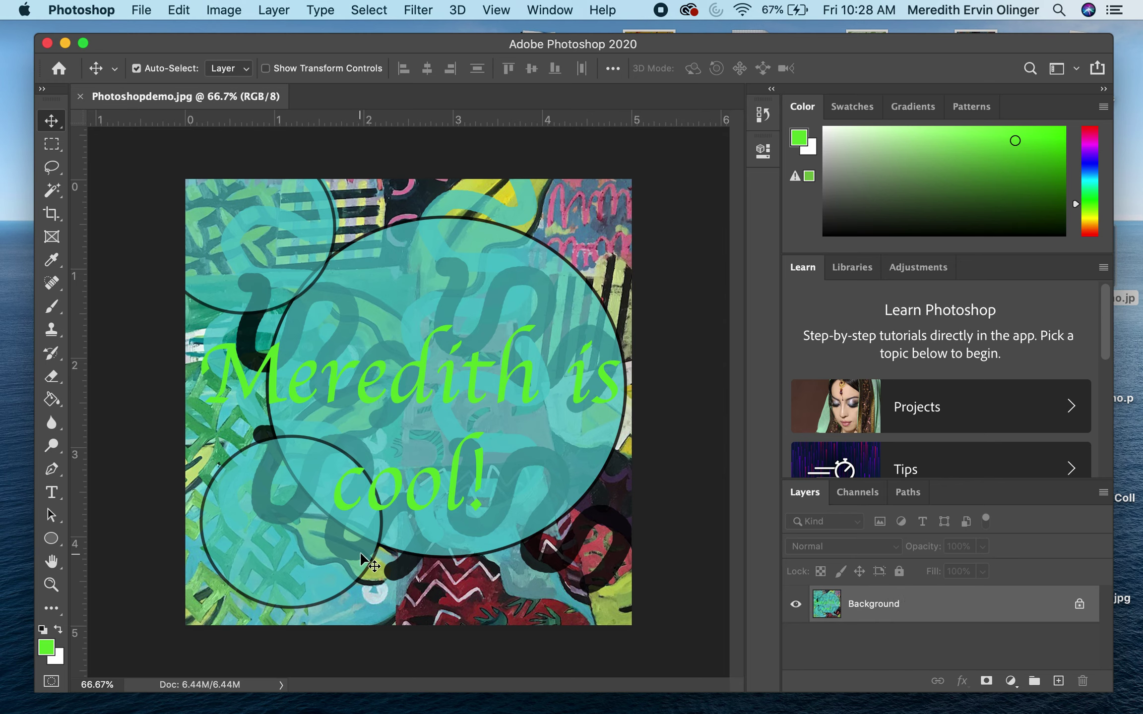
# Open Photoshopdemo.psd from the desktop, then flip between the .jpg and .psd tabs
pyautogui.press('F11')
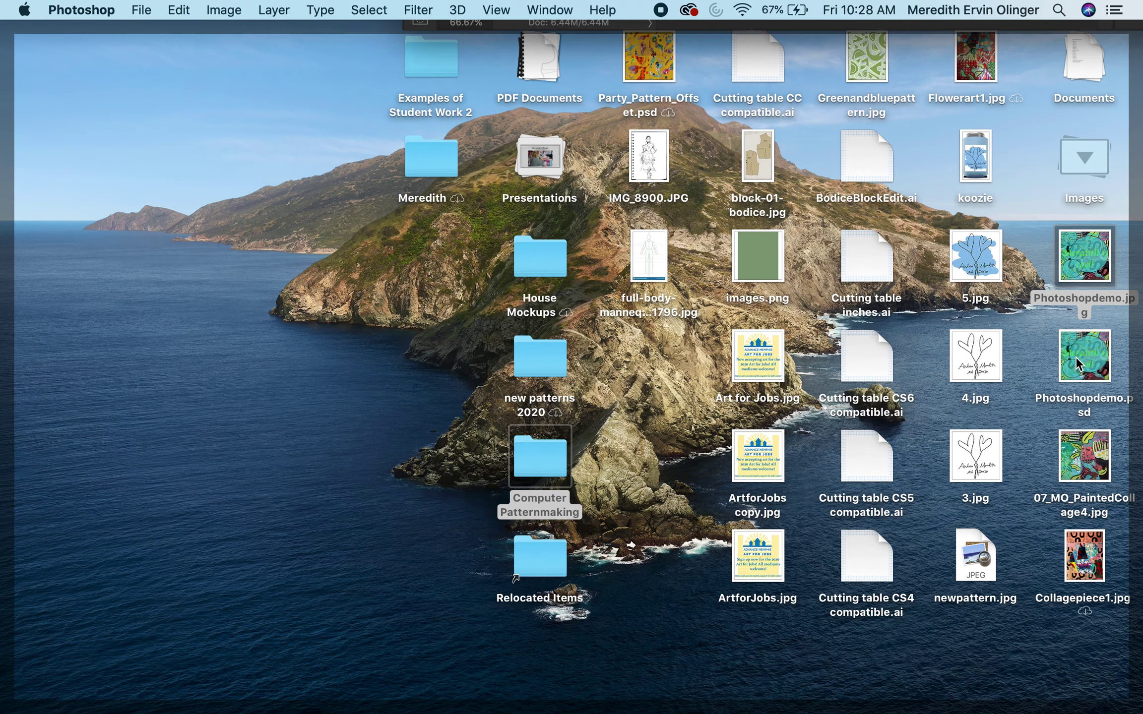
pyautogui.moveTo(1078, 362)
pyautogui.mouseDown()
pyautogui.moveTo(692, 697)
pyautogui.moveTo(790, 693)
pyautogui.mouseUp()
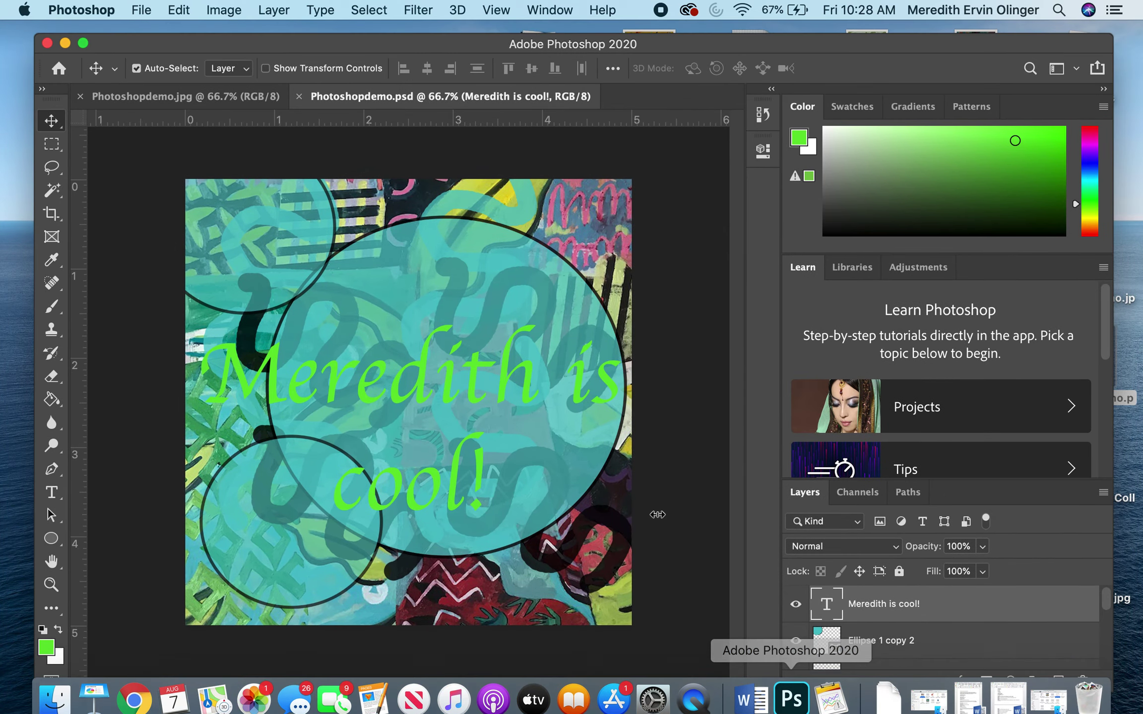
pyautogui.scroll(-3, 885, 634)
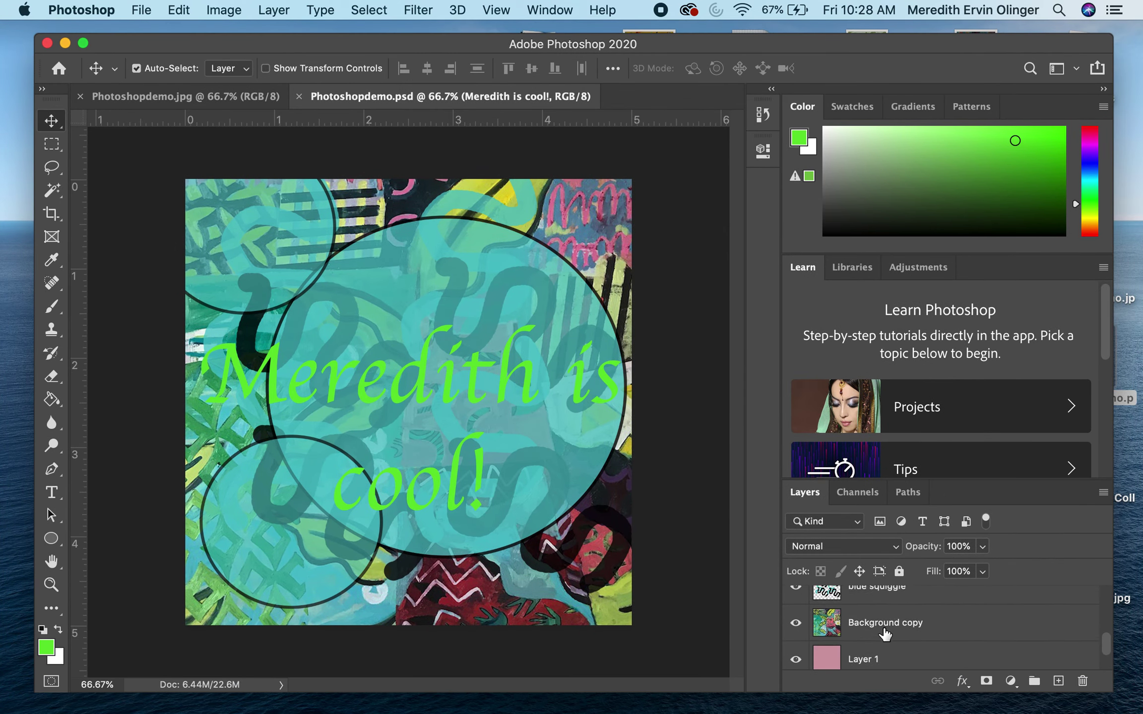
pyautogui.scroll(-2, 884, 634)
pyautogui.scroll(3, 883, 634)
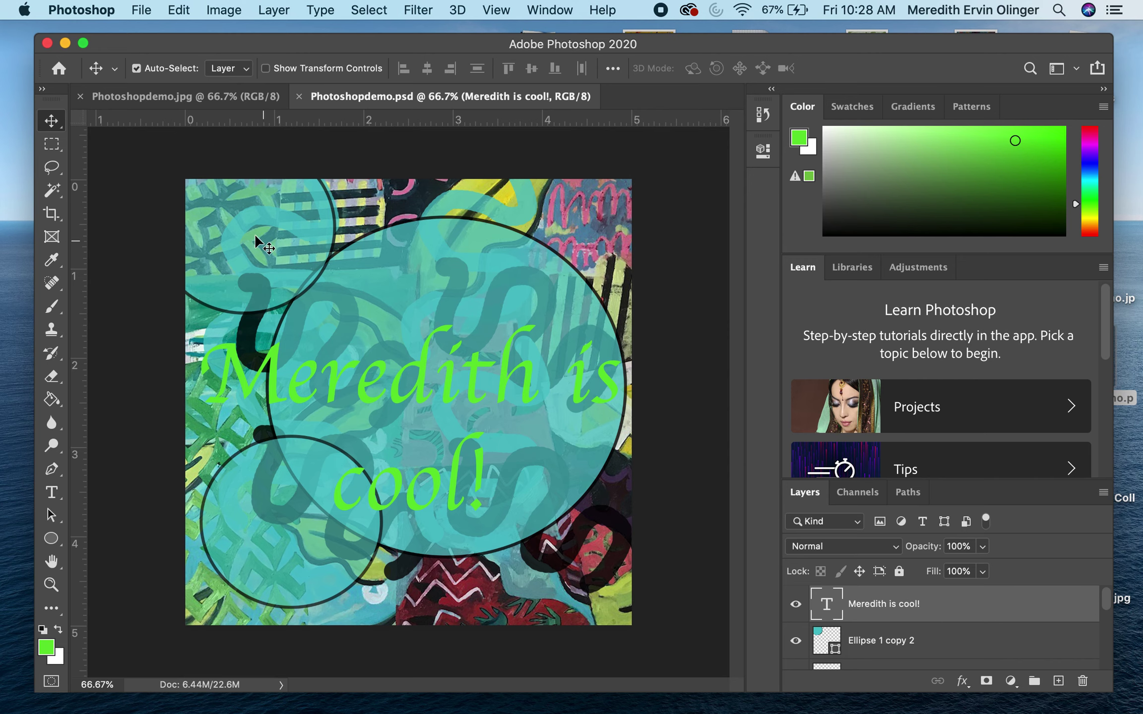
pyautogui.click(190, 100)
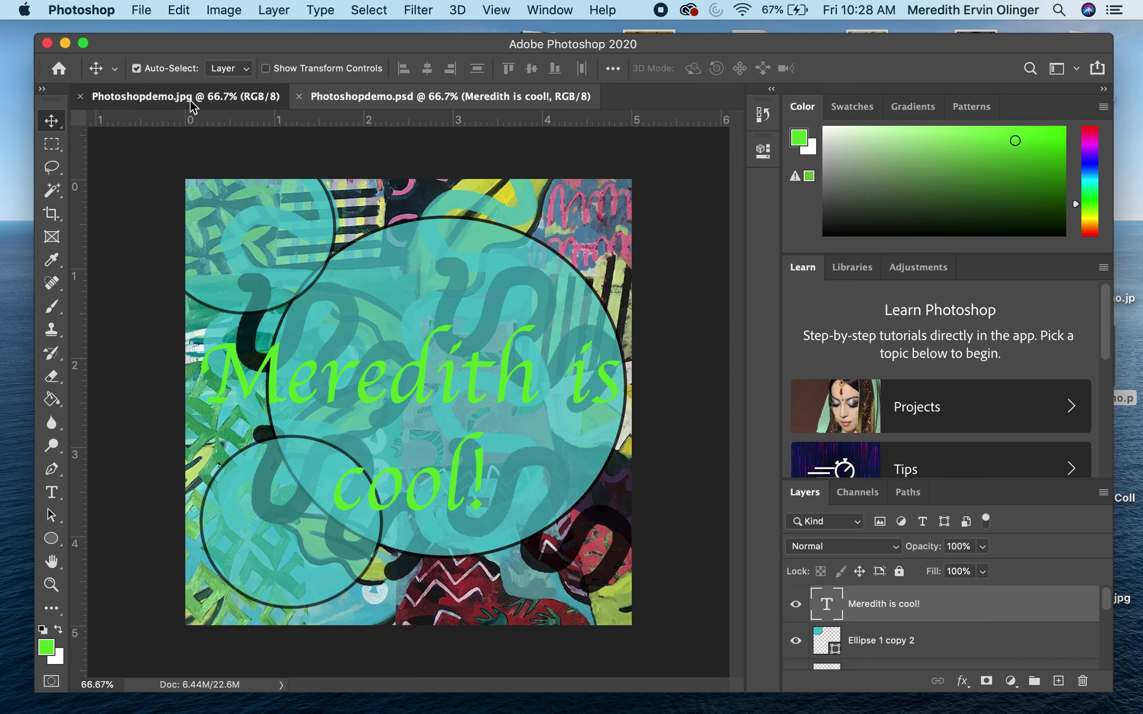
pyautogui.click(377, 98)
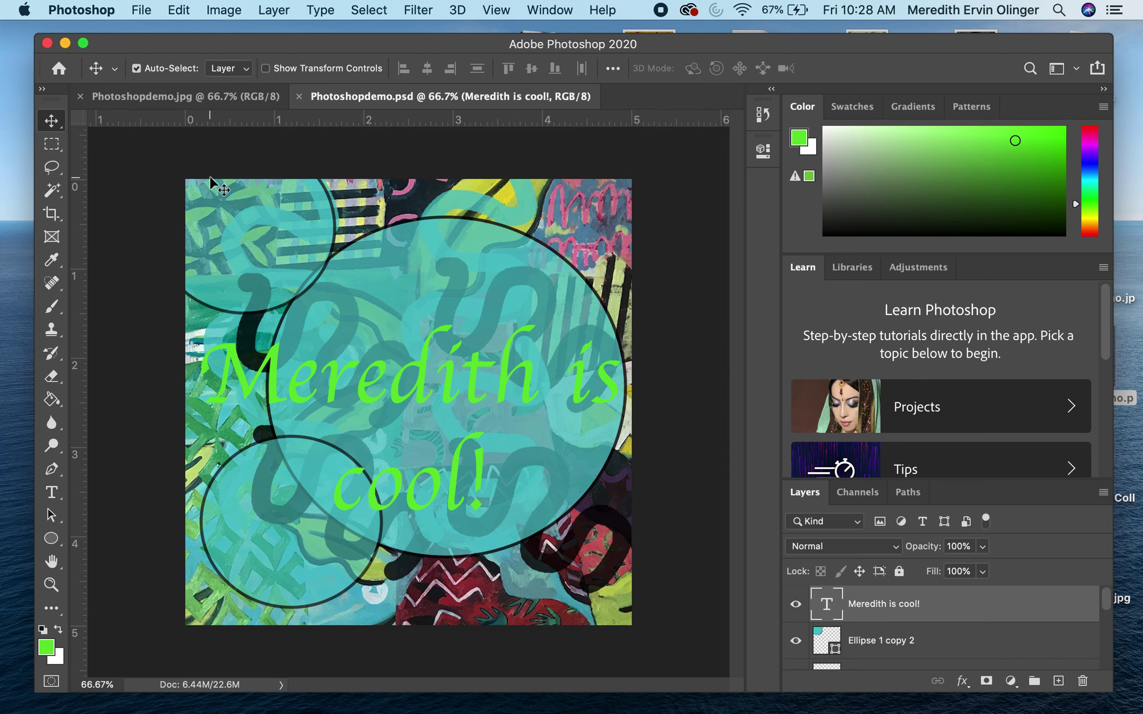